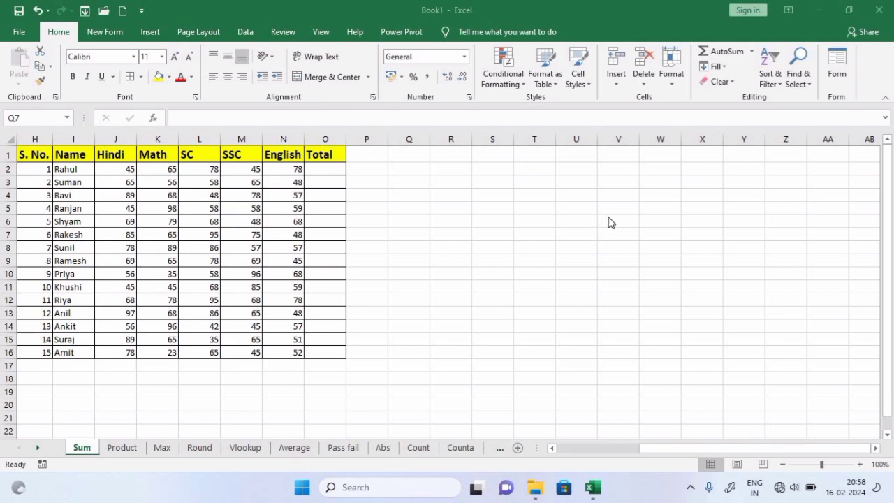
Enter =SUM(J2:N2) in O2 so the first student's Total shows 311
double_click(381, 178)
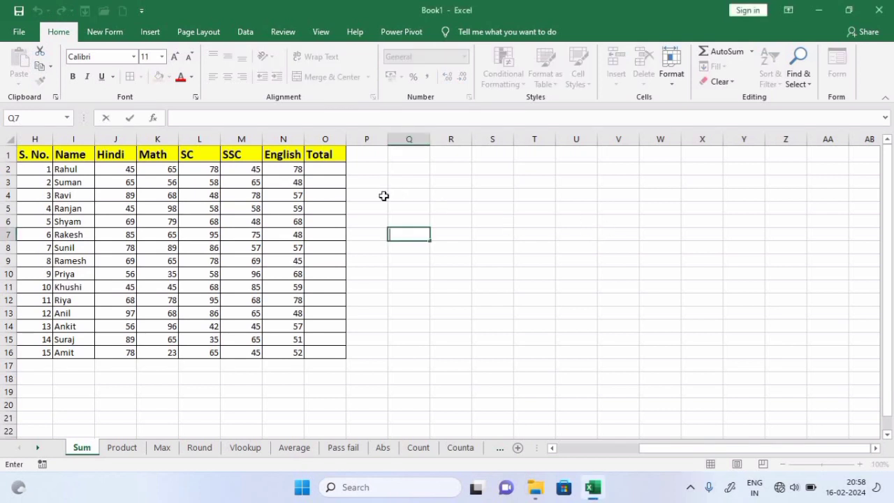
click(422, 196)
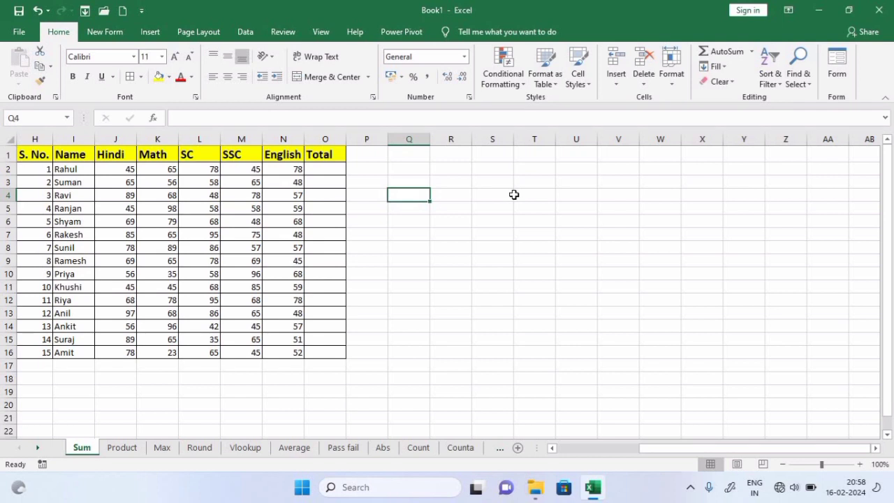
click(323, 170)
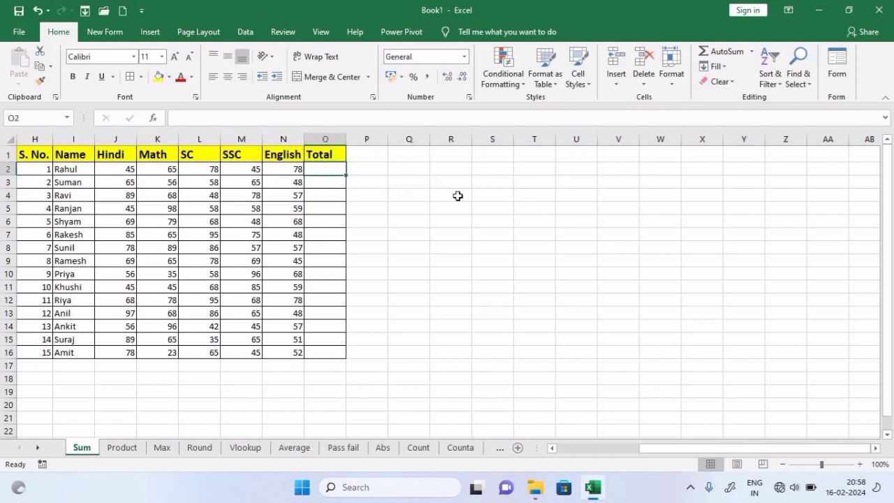
text(=sum)
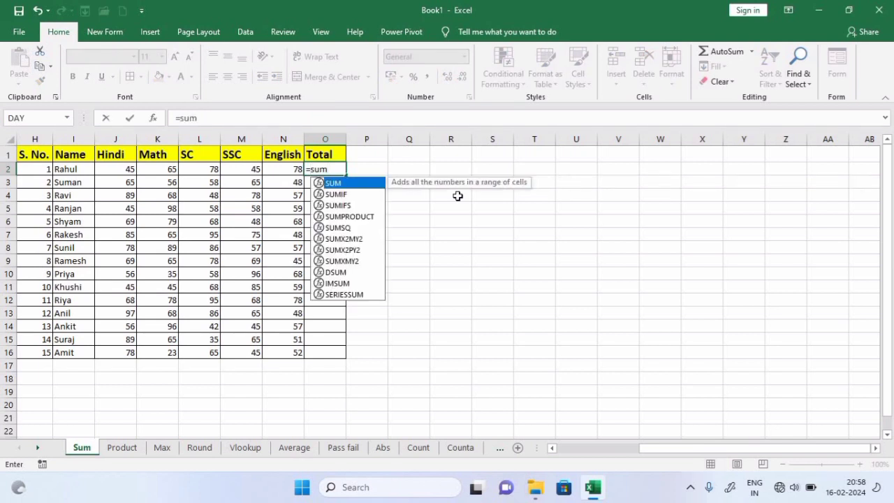
double_click(328, 184)
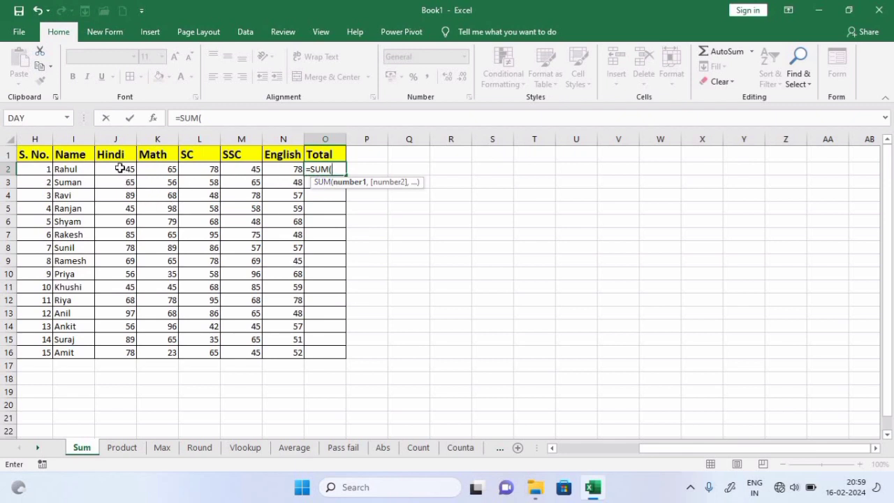
drag(122, 170, 286, 171)
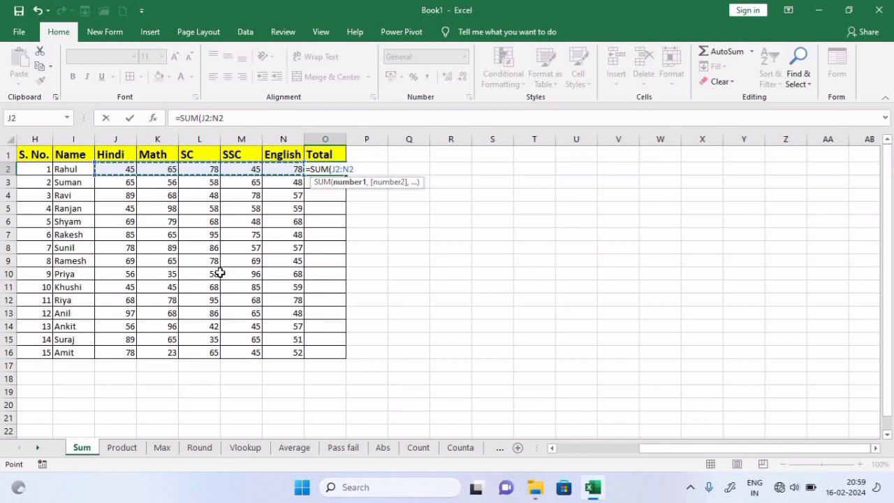
text())
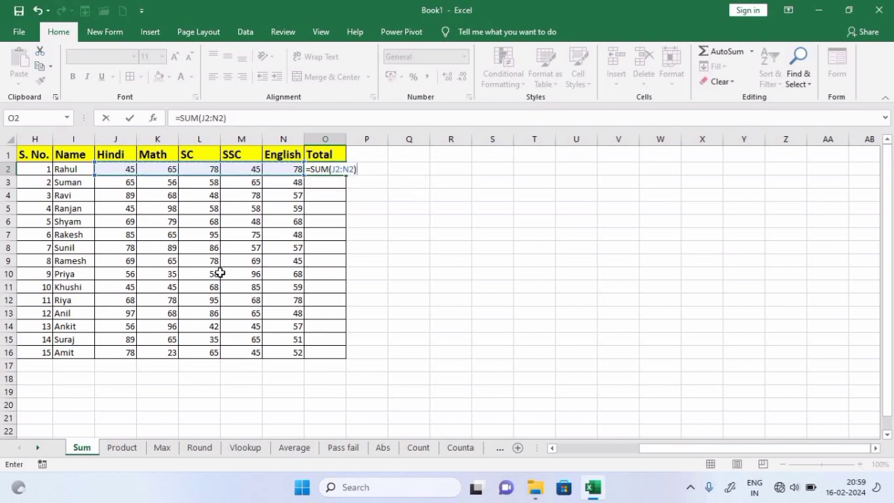
key(Return)
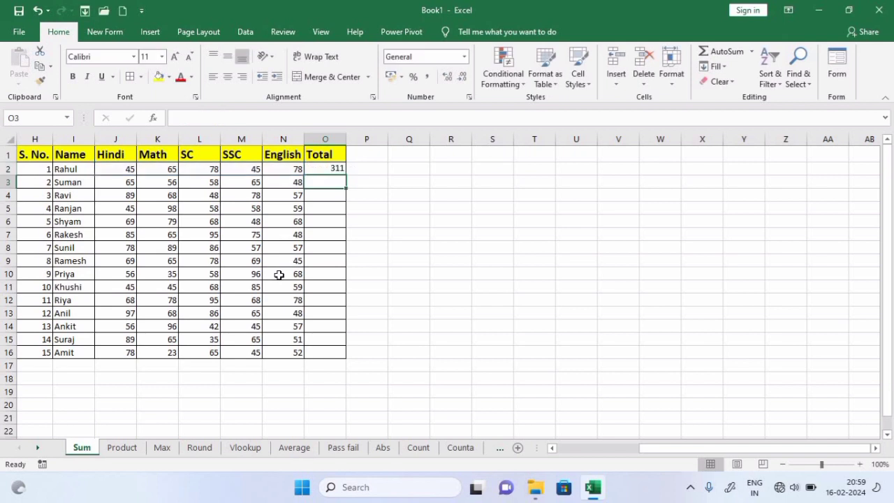
Fill O2's SUM formula down the Total column for all students
click(322, 168)
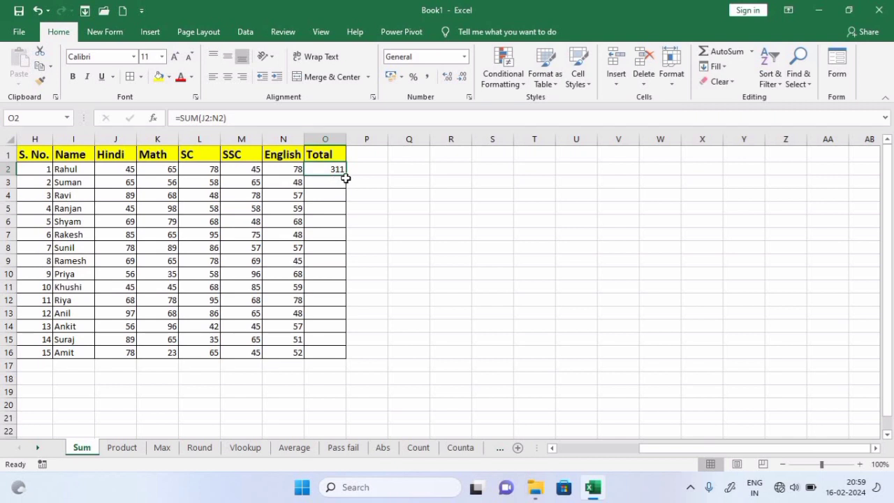
drag(347, 178, 343, 367)
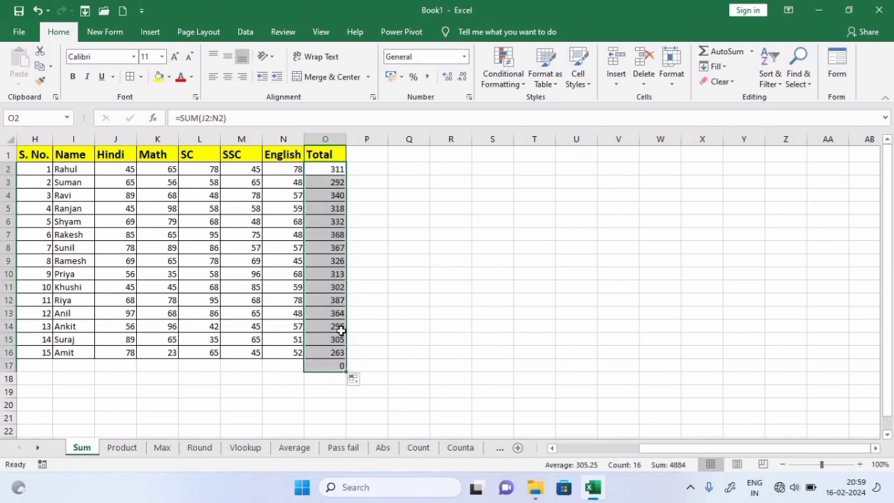
click(306, 422)
click(334, 364)
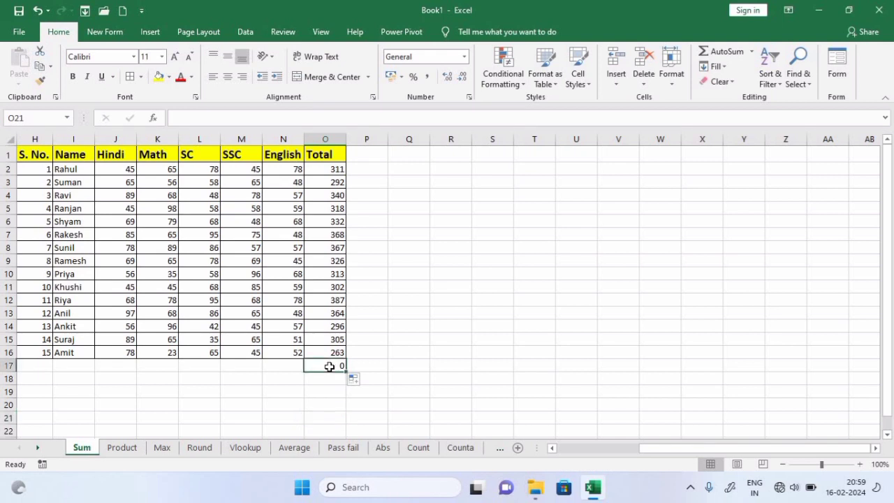
Test the totals with 25 in M17 and 50 in K17, then clear row 17's trial values
click(251, 367)
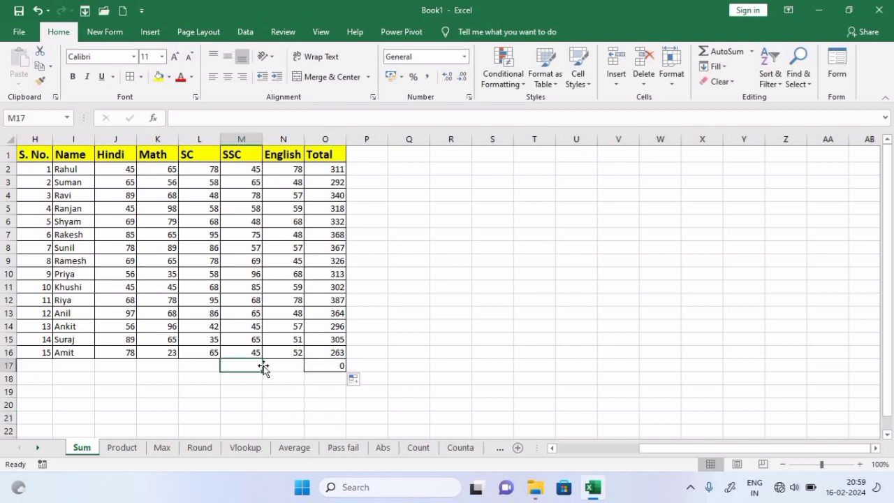
text(25)
click(283, 403)
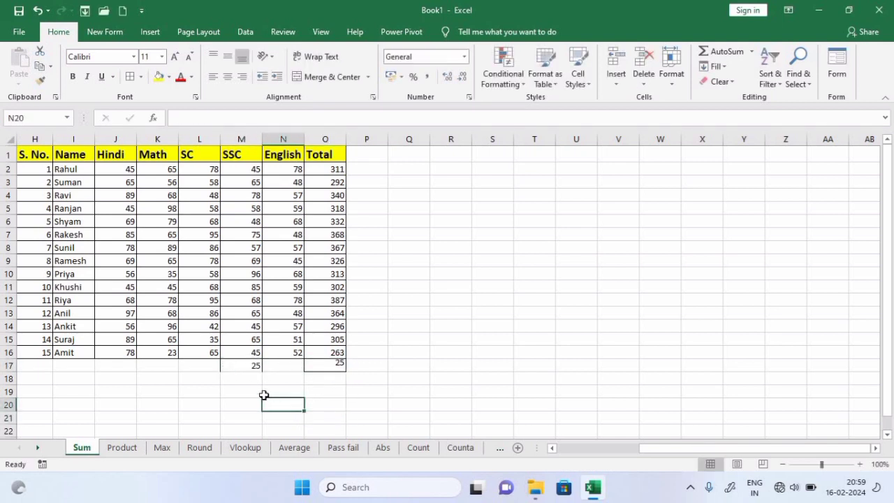
click(175, 365)
text(50)
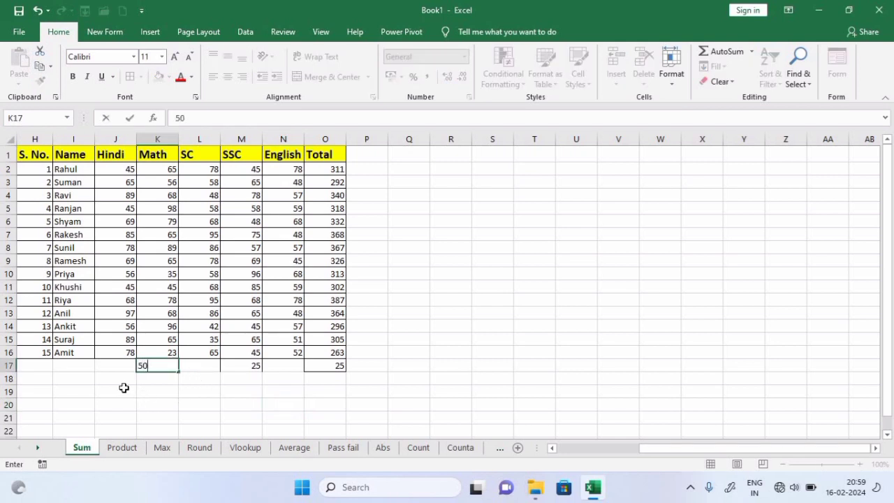
key(Return)
click(113, 370)
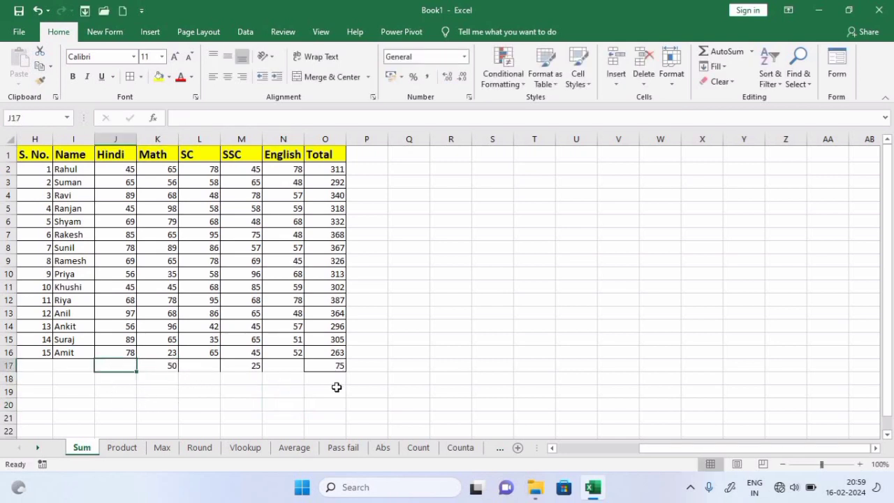
drag(114, 365, 320, 375)
key(Delete)
click(439, 402)
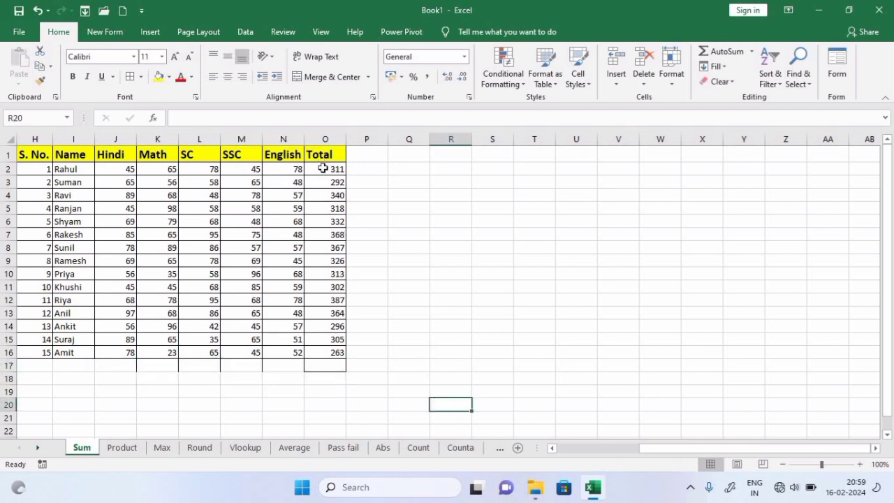
Clear the Total column, then refill the J2:O16 row totals with AutoSum
drag(323, 169, 332, 352)
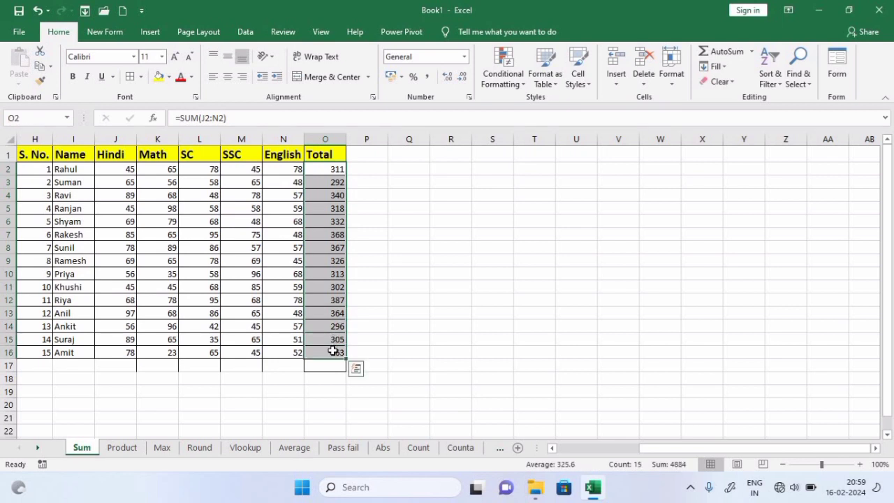
key(Delete)
click(430, 342)
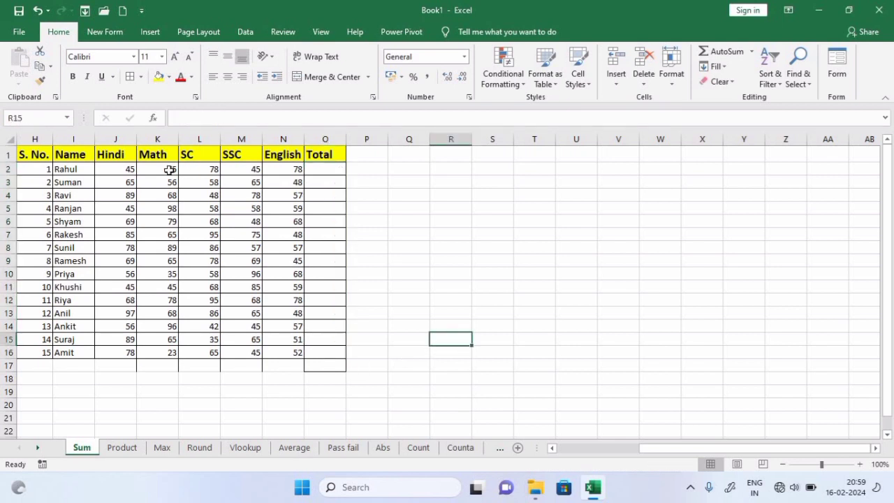
drag(115, 168, 334, 348)
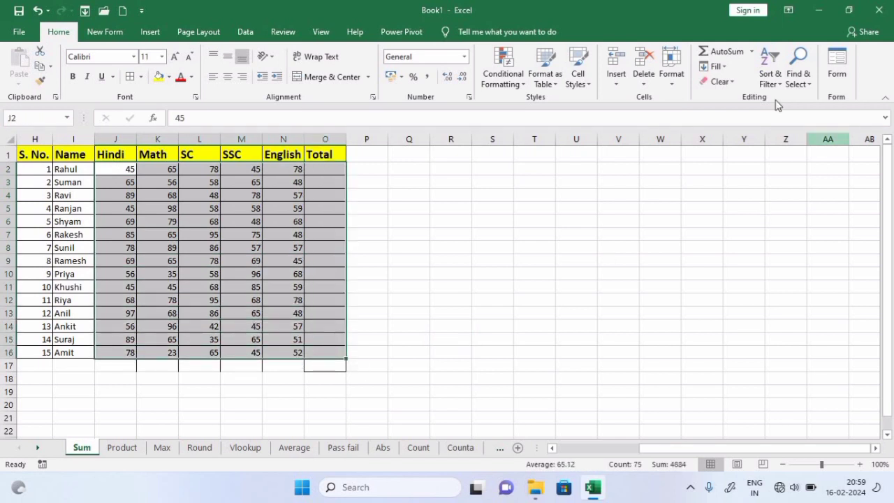
click(703, 56)
click(436, 272)
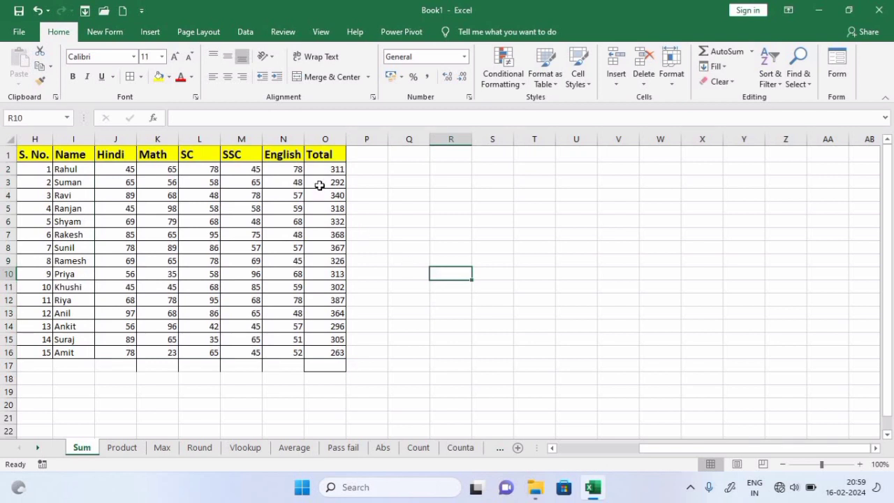
Delete the AutoSum totals and regenerate them with the Alt+= shortcut
drag(338, 169, 342, 358)
key(Delete)
click(421, 349)
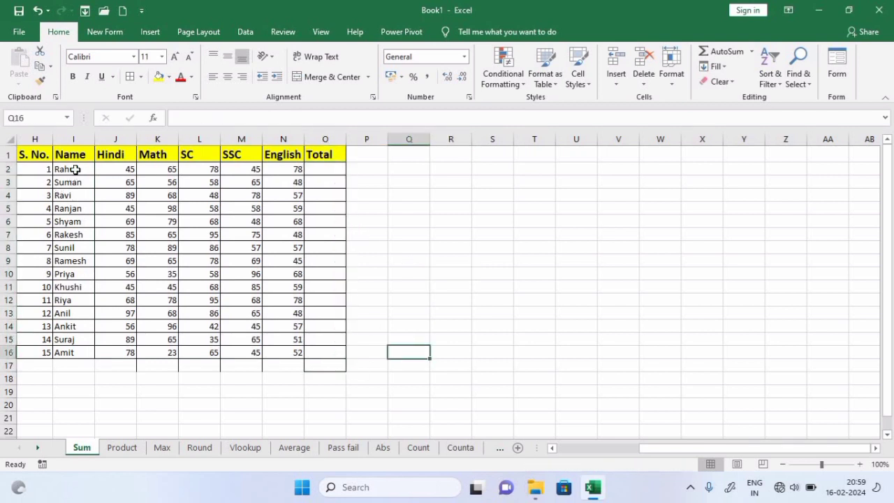
drag(110, 170, 320, 358)
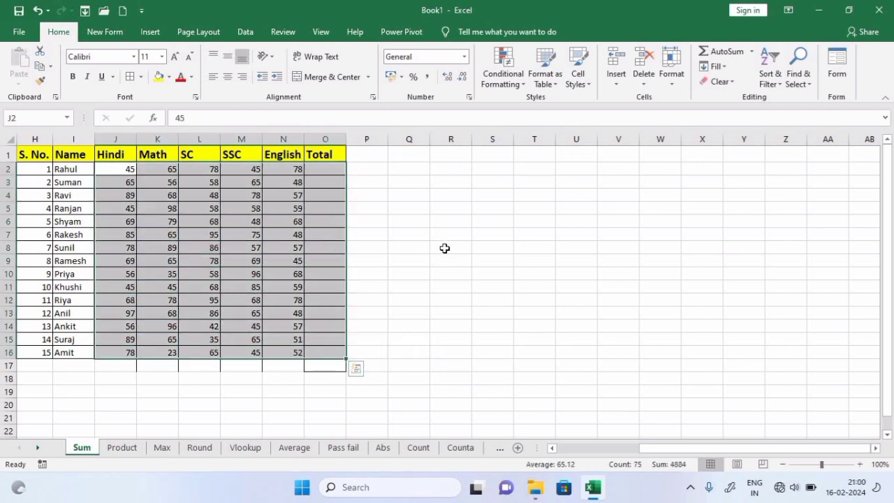
key(alt)
key(alt+=)
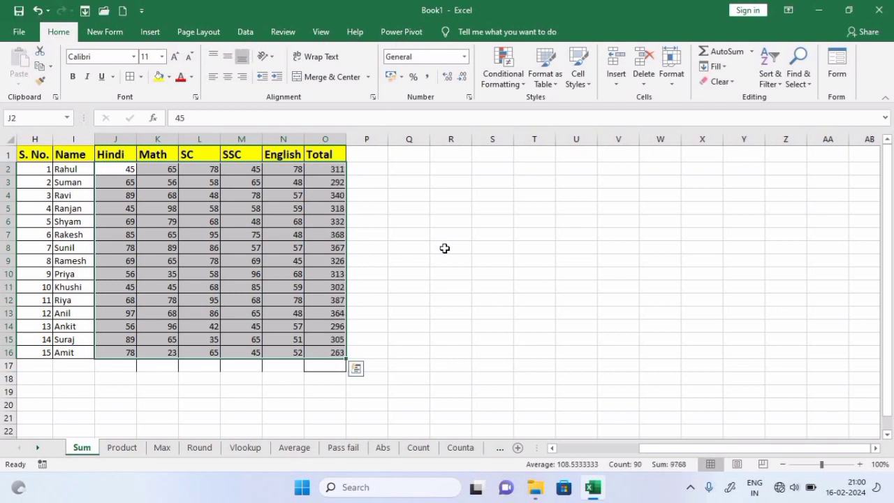
click(444, 248)
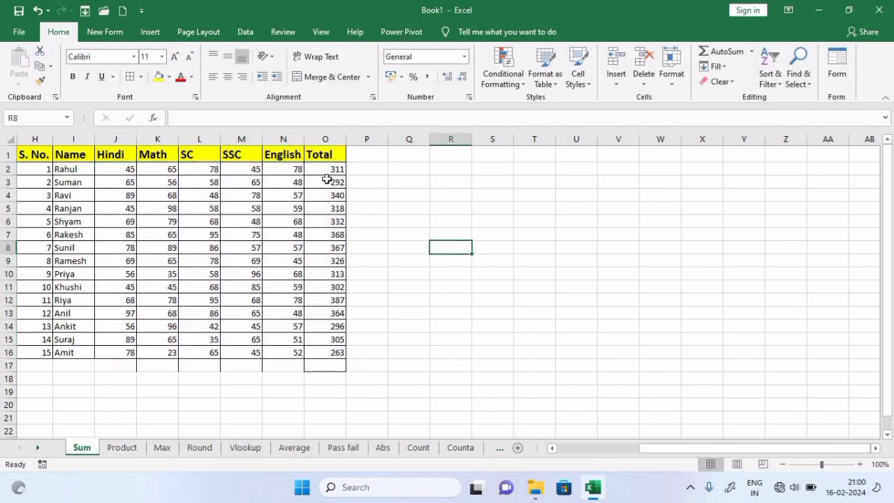
Delete the Alt+= totals from O2:O16
drag(327, 171, 334, 368)
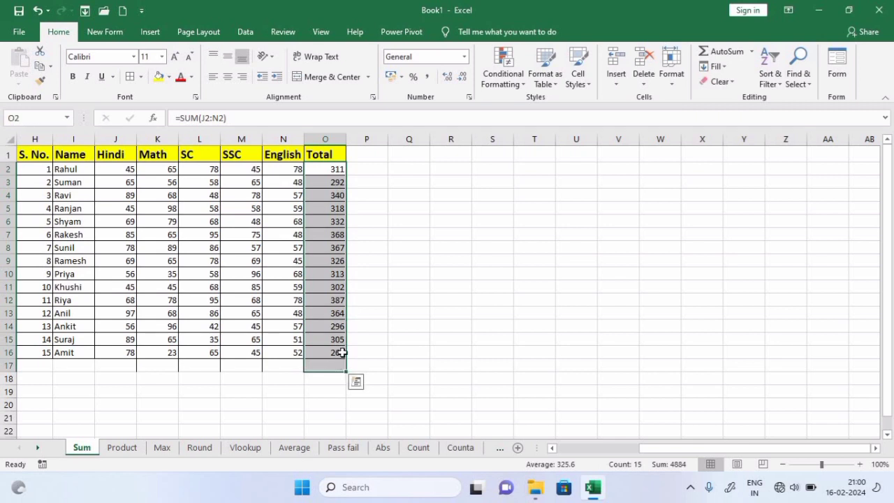
key(Delete)
click(410, 222)
Fill O2:O16 at once with =J2+K2+L2+M2+N2 using Ctrl+Enter
drag(331, 170, 326, 353)
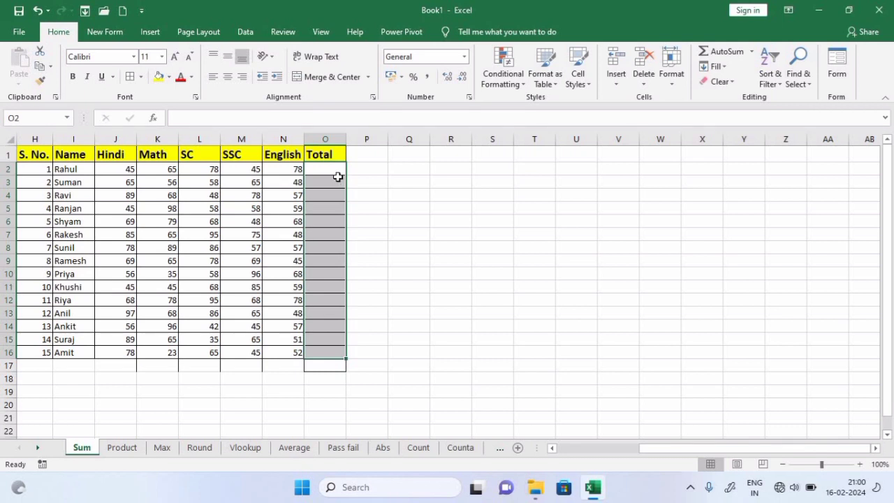
text(=)
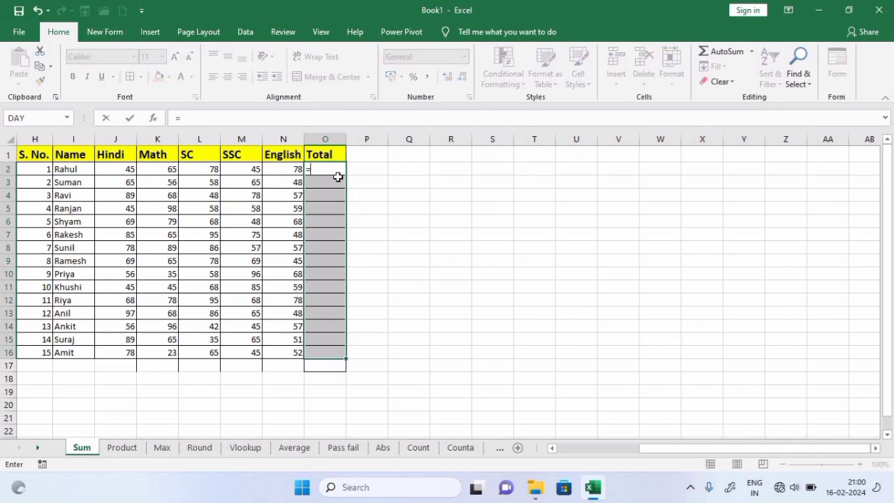
click(117, 172)
text(+)
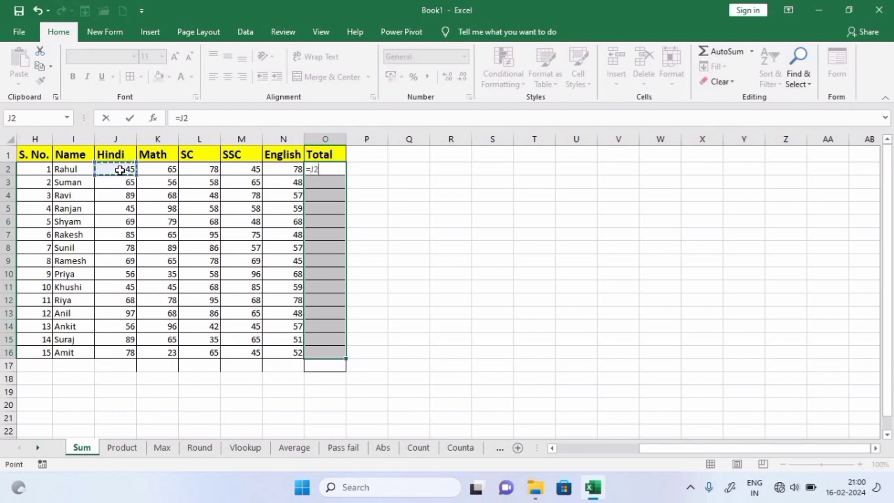
click(156, 174)
text(+)
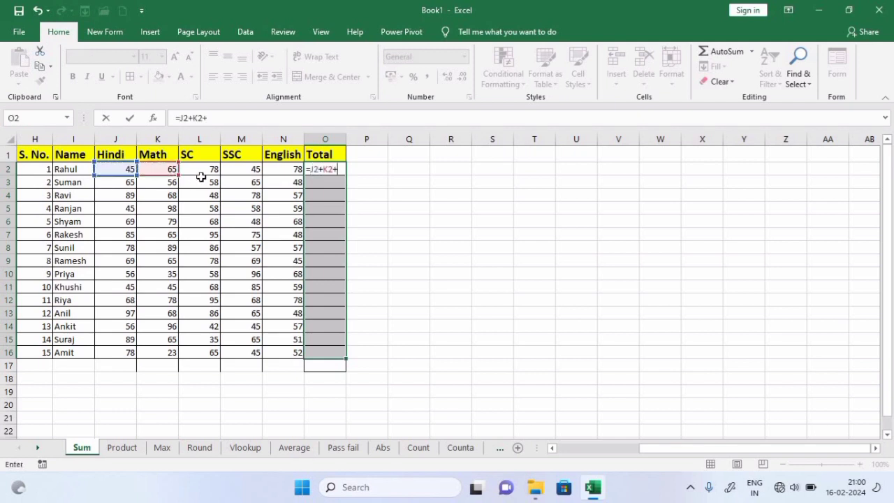
click(209, 174)
text(+)
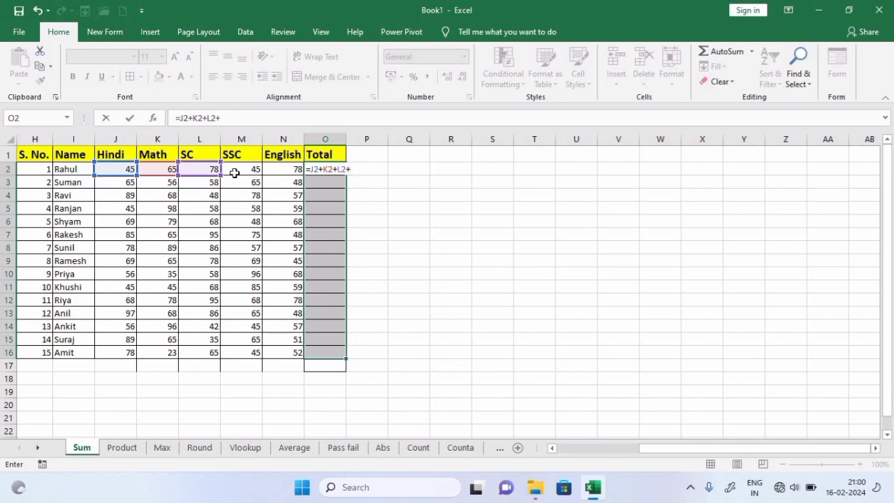
click(235, 173)
text(+)
click(285, 175)
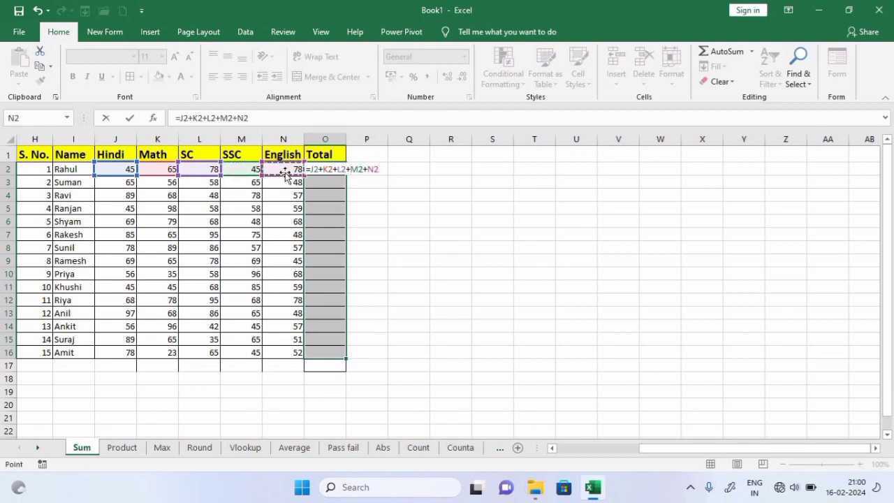
key(ctrl+Return)
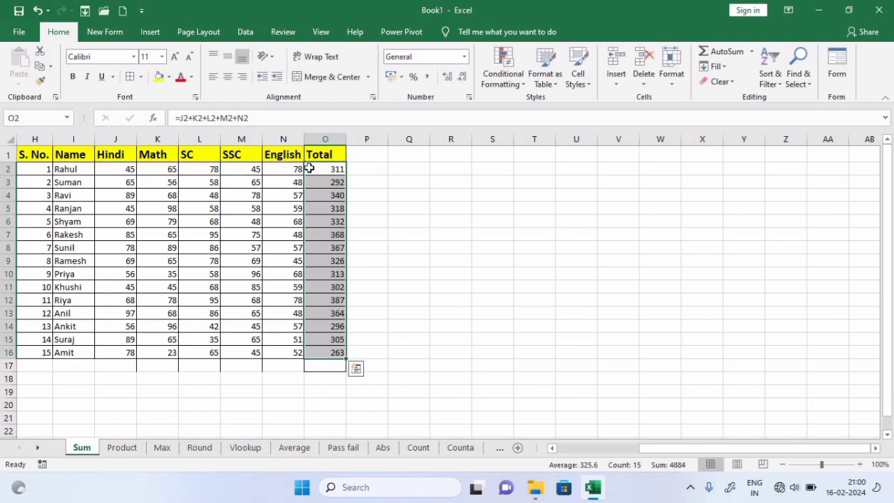
Delete the added-up totals from the Total column
click(688, 314)
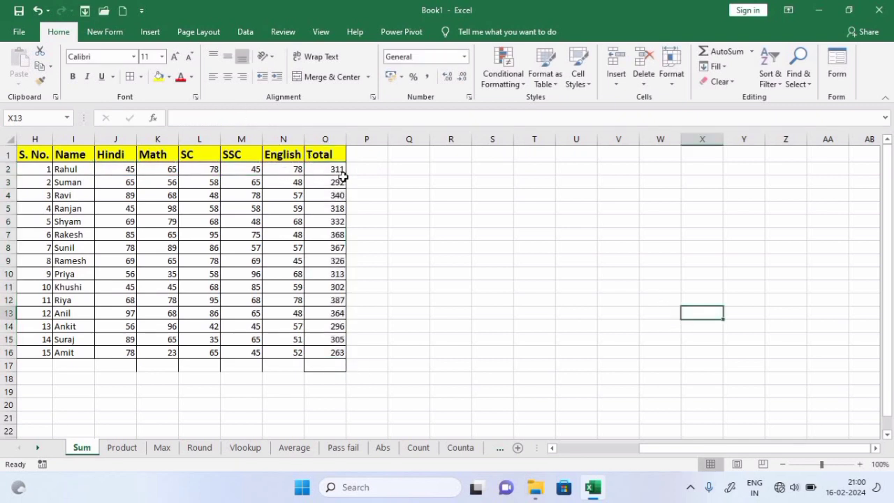
drag(339, 175, 318, 365)
key(Delete)
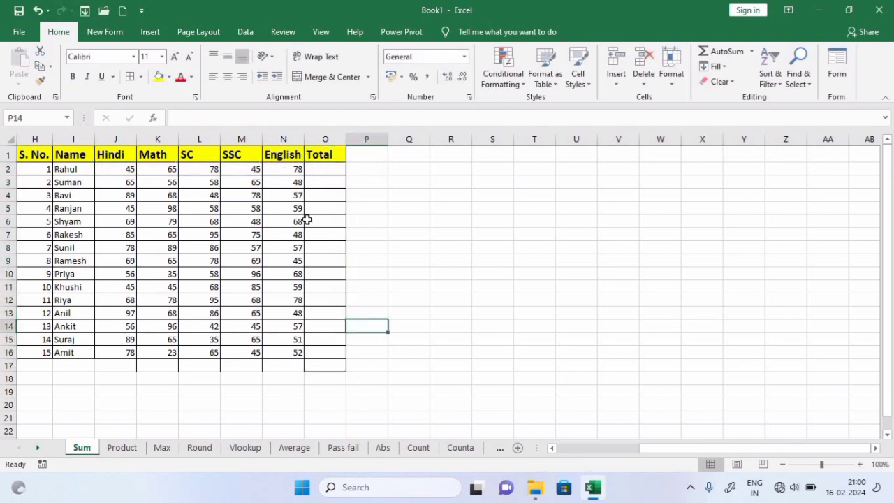
Start a SUM formula in O2, then cancel it
click(329, 170)
text(=su,m)
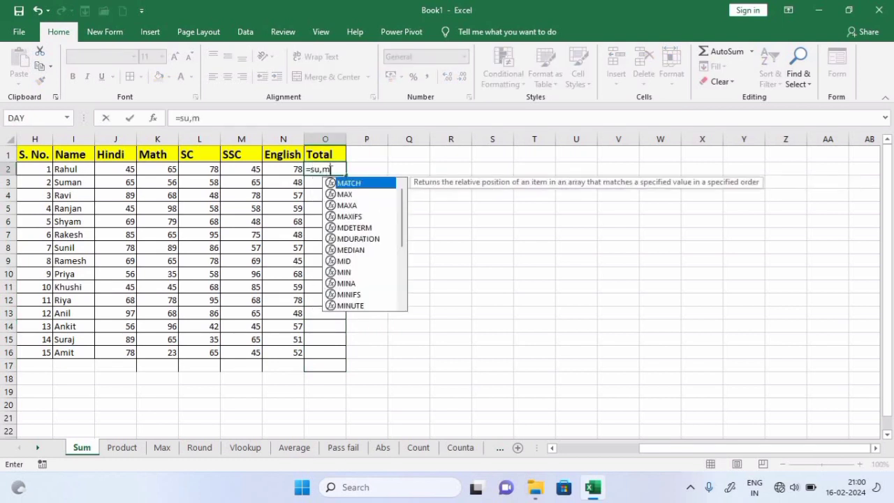
key(BackSpace)
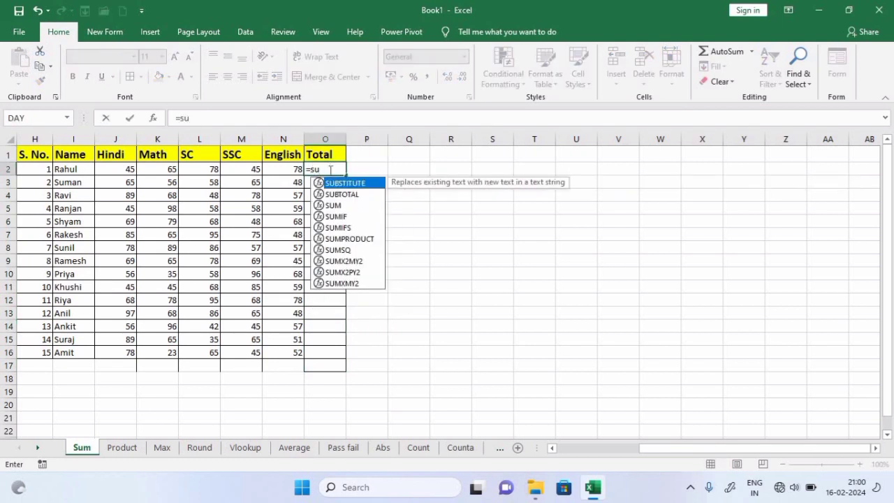
text(m)
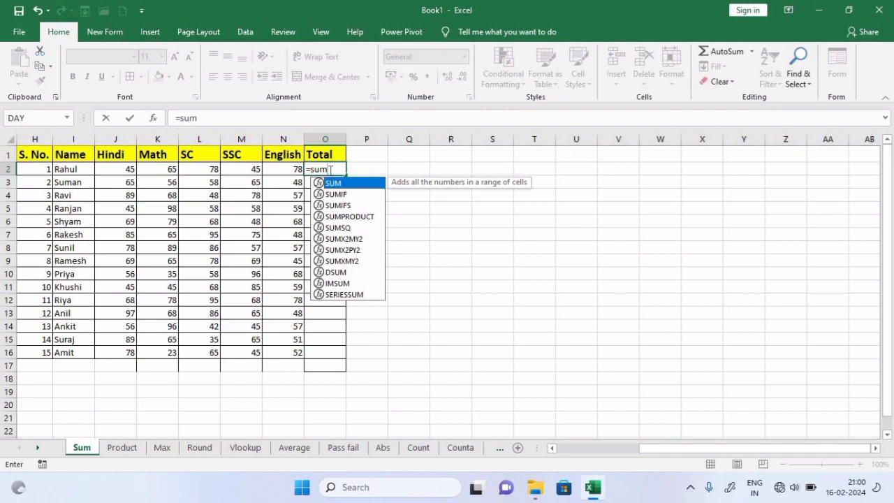
key(Tab)
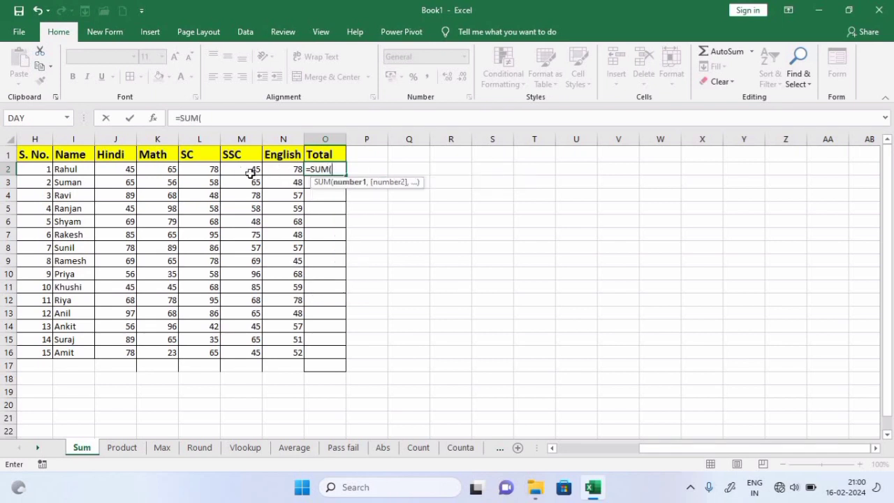
key(BackSpace)
key(Escape)
key(Escape)
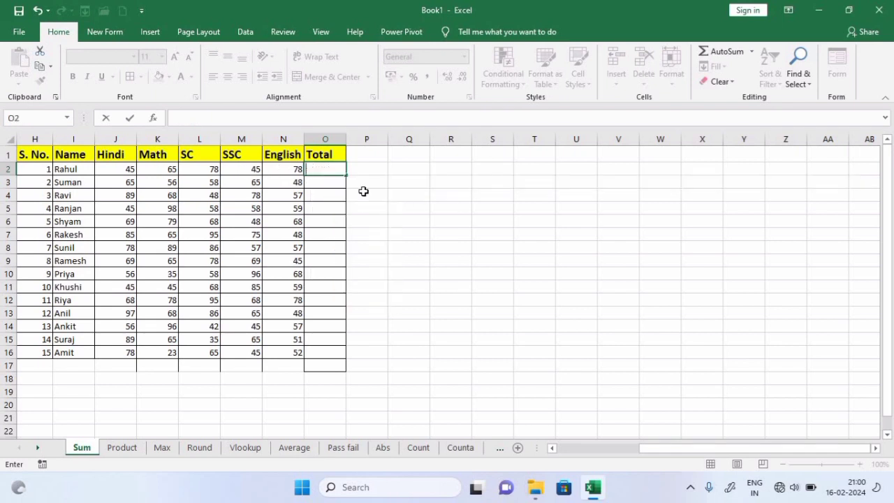
Enter =SUM(J2:N2) into all of O2:O16 at once with Ctrl+Enter
drag(330, 171, 331, 352)
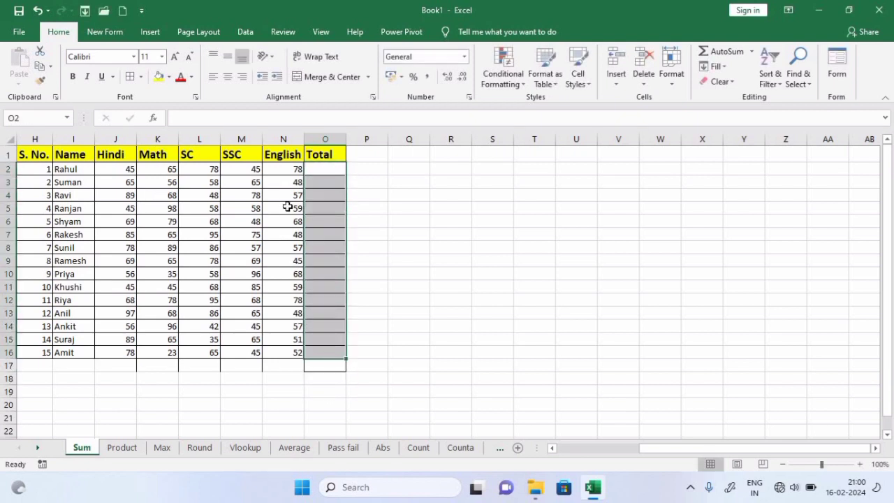
text(=sum)
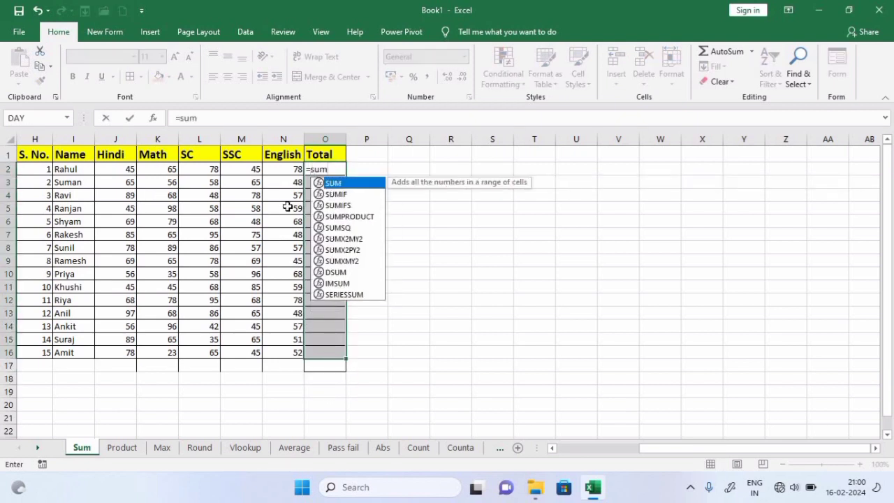
key(Tab)
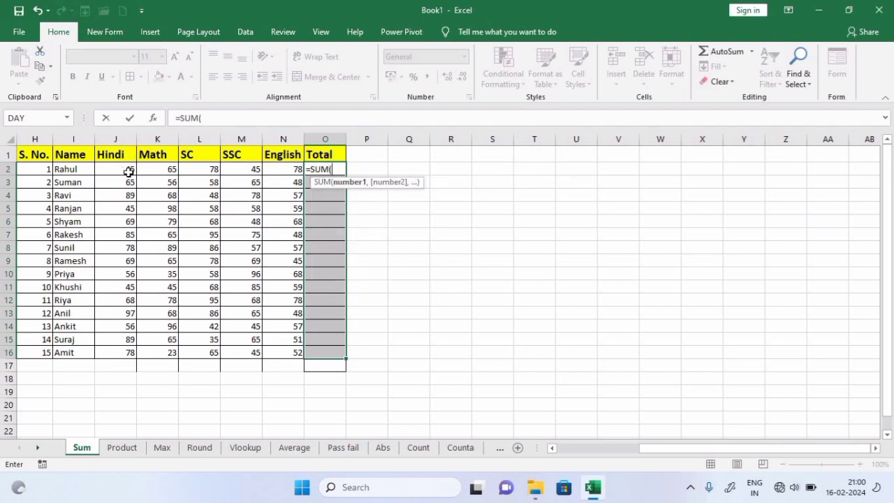
drag(122, 171, 275, 172)
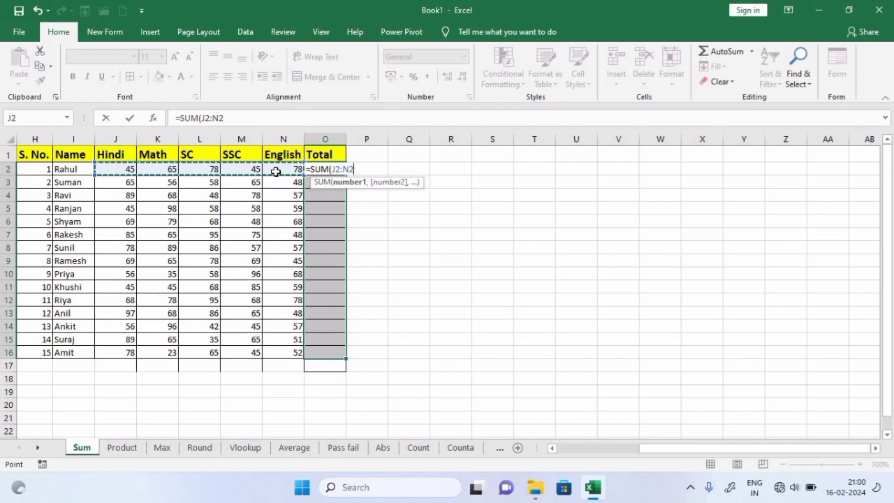
text())
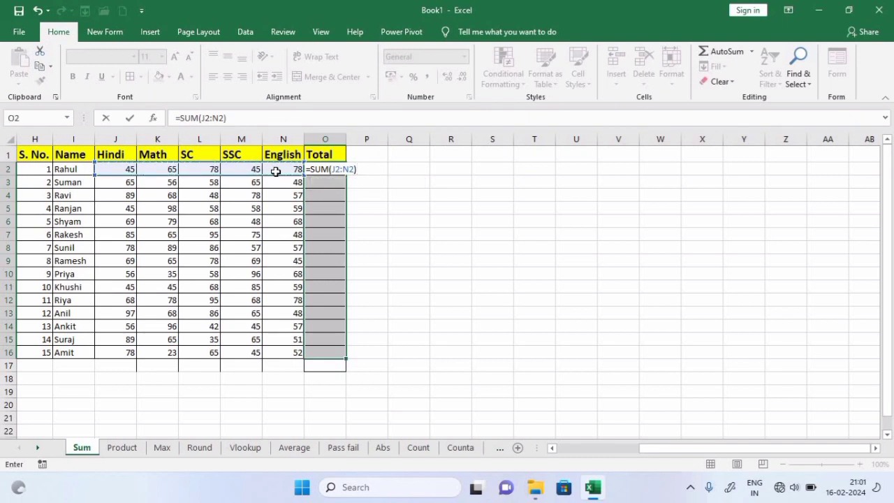
key(ctrl+Return)
click(519, 193)
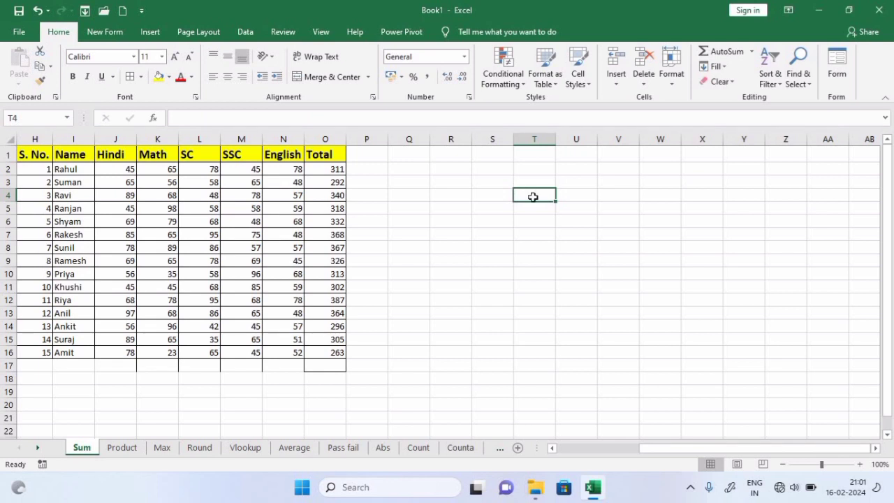
On the Product sheet, enter =PRODUCT(C2:D2) in E2 so it shows 2500
click(123, 448)
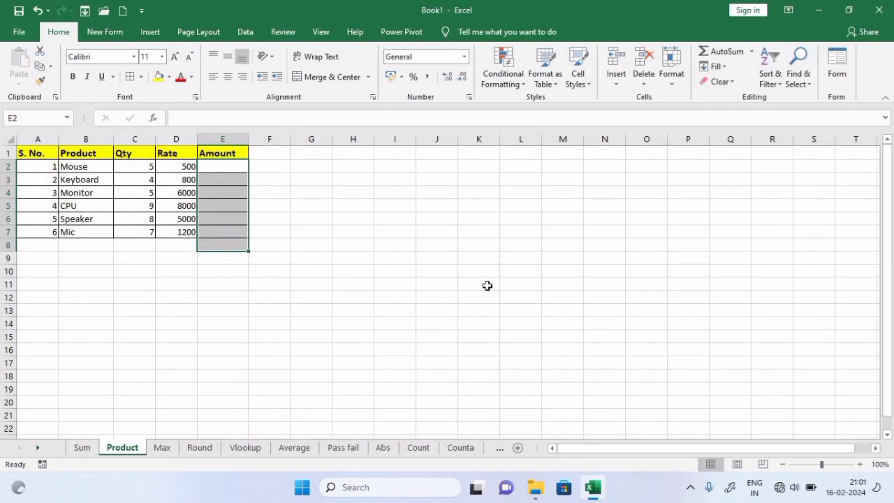
click(487, 286)
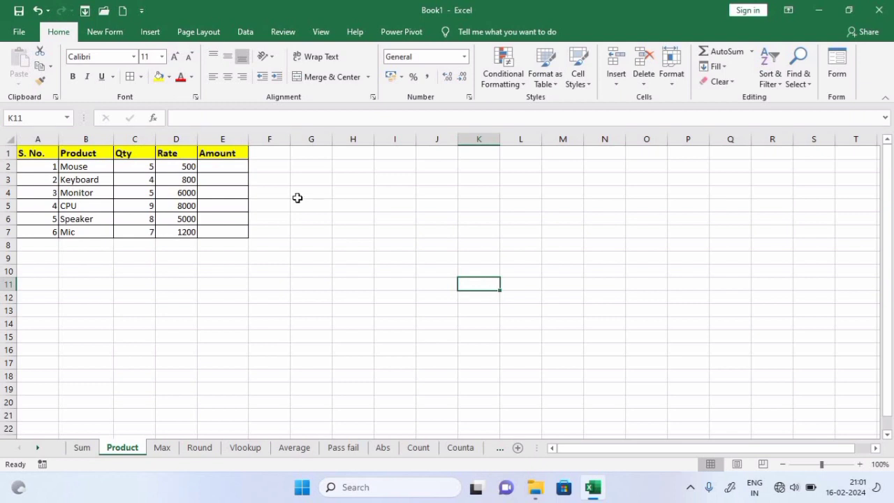
click(233, 168)
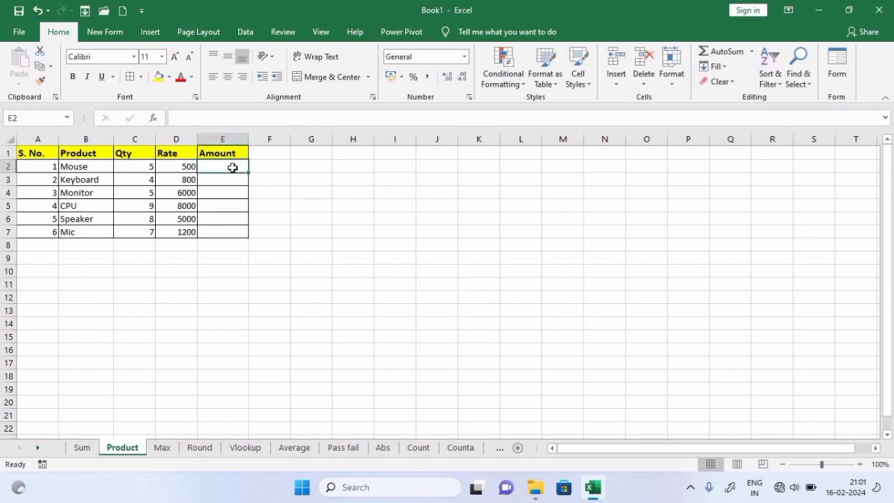
text(=pro)
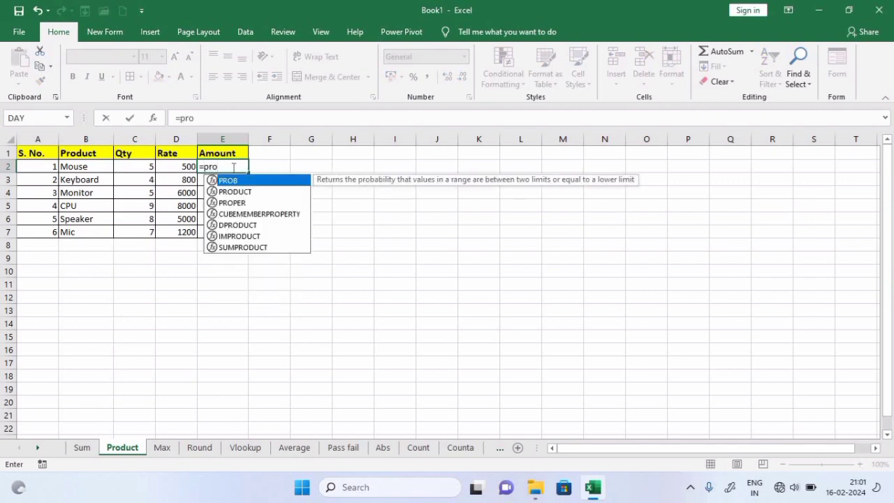
text(du)
key(Tab)
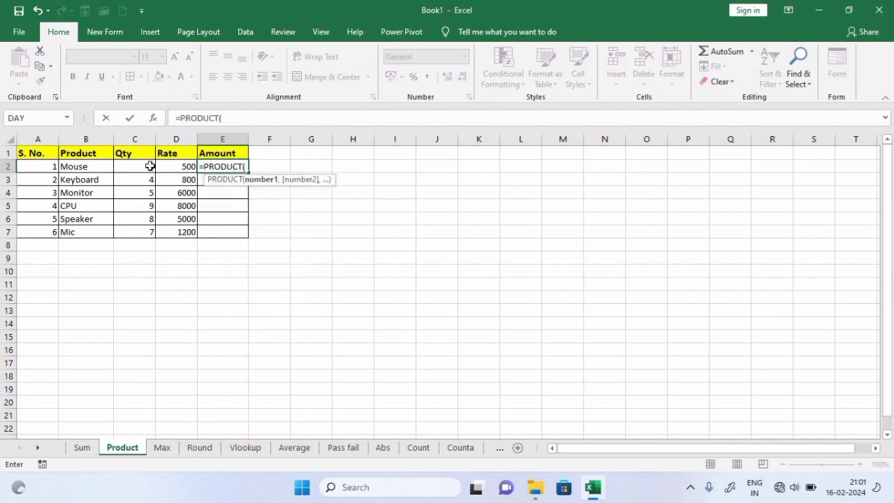
drag(149, 166, 188, 168)
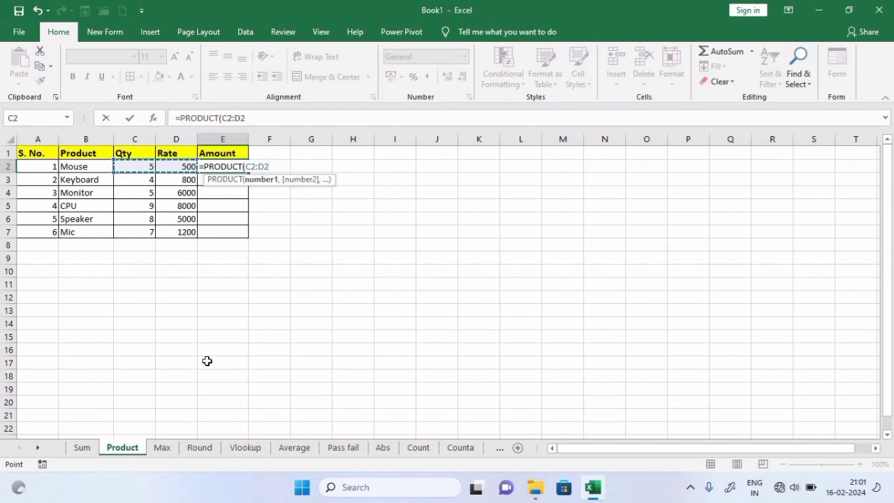
text())
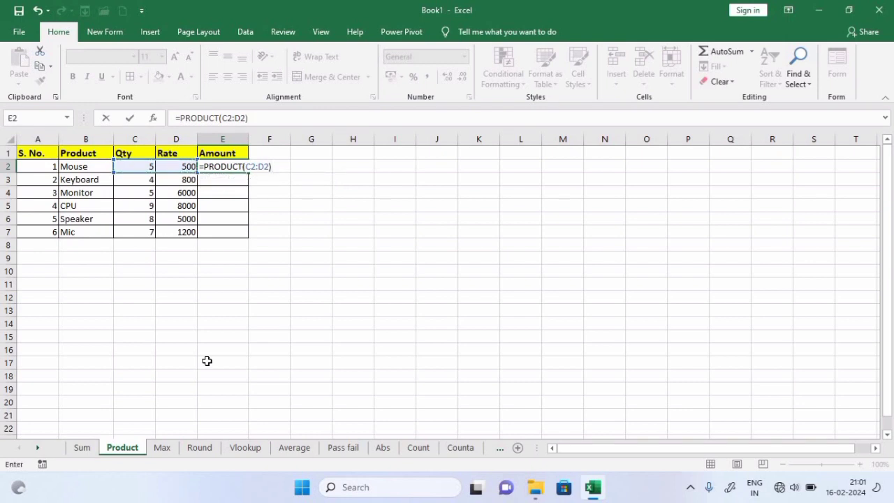
key(Return)
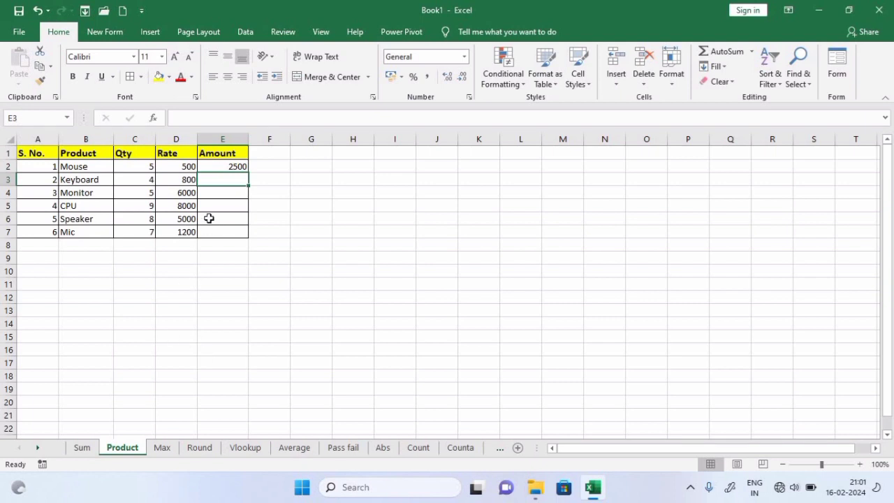
Copy the product formula down to E7 with Ctrl+D, then clear E3:E7
drag(228, 167, 238, 230)
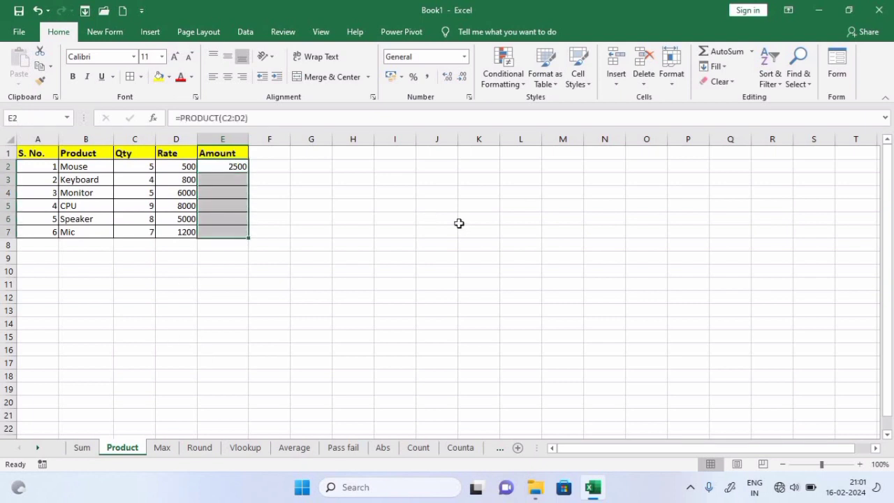
key(ctrl+d)
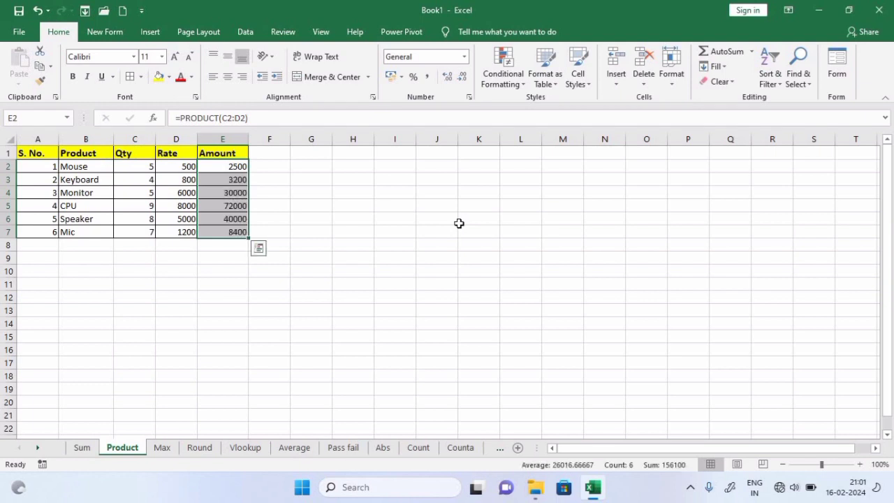
click(431, 255)
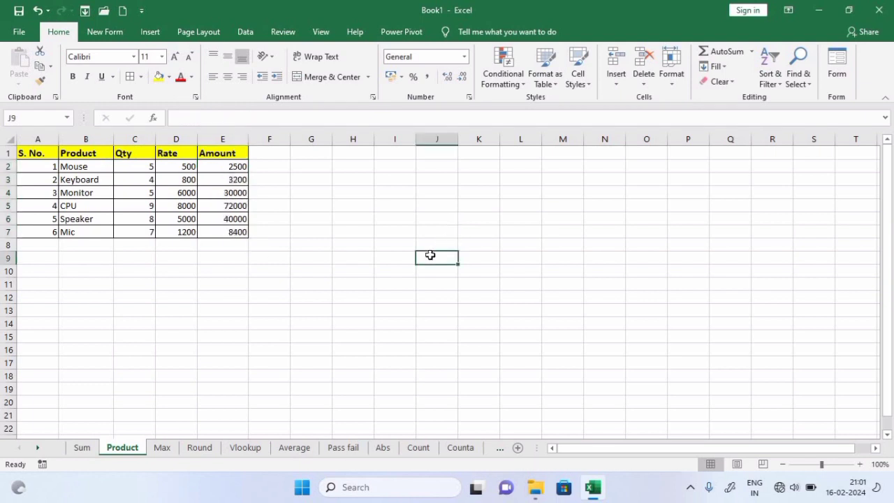
drag(221, 181, 232, 253)
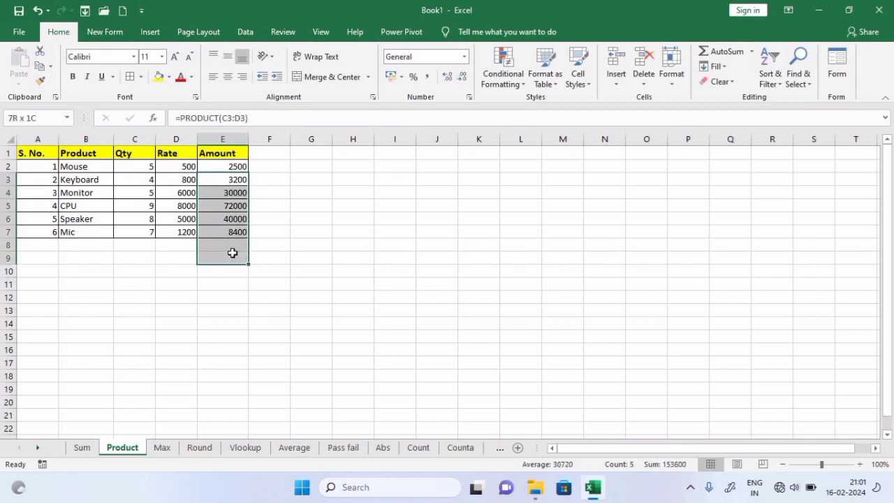
key(Delete)
Auto-fill the formula by double-clicking E2's fill handle, then clear E3:E7 again
click(222, 168)
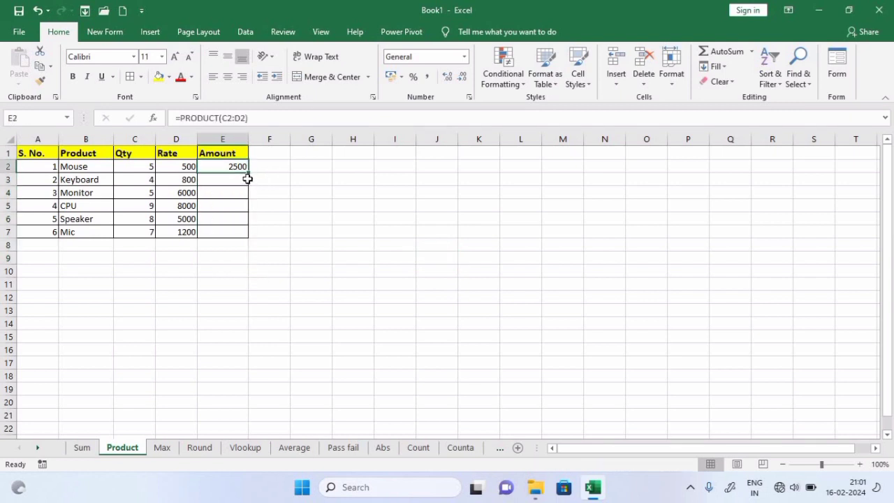
double_click(249, 172)
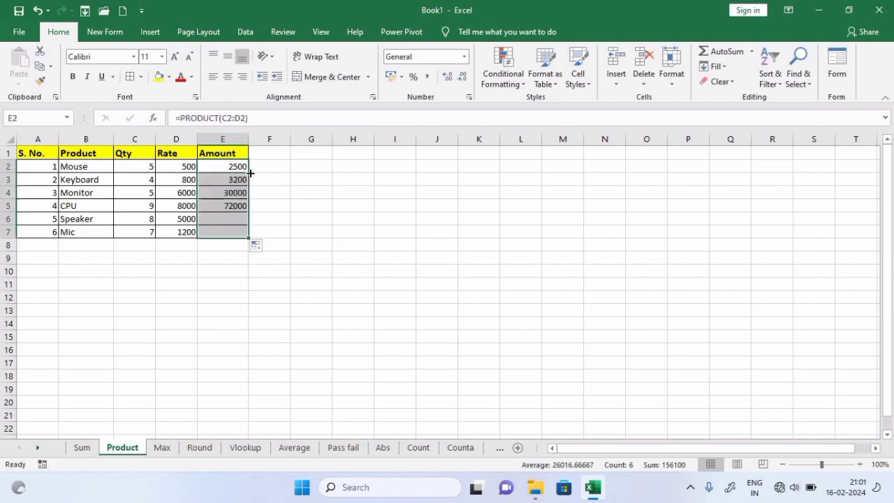
drag(224, 179, 225, 233)
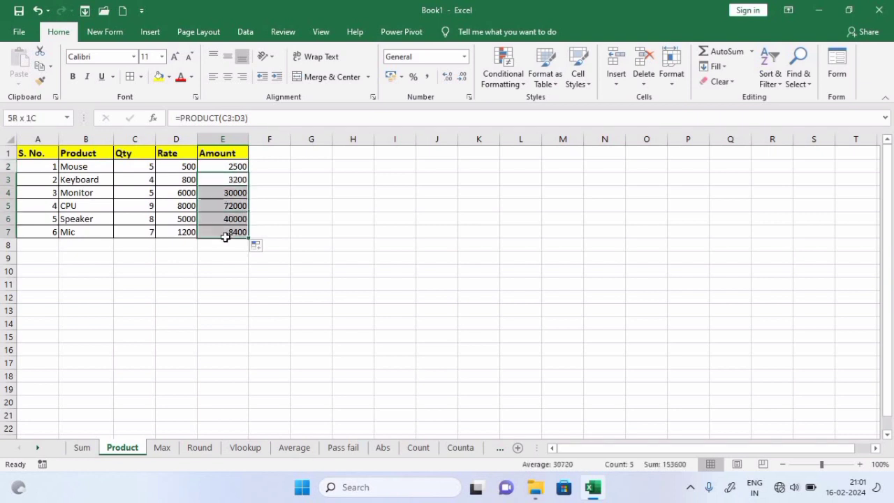
key(Delete)
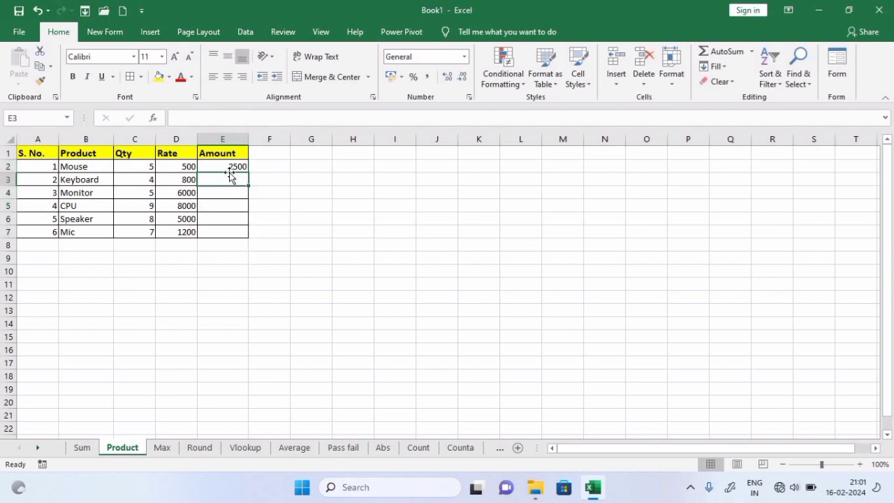
Drag E2's fill handle down to E7 to fill all amounts
click(234, 168)
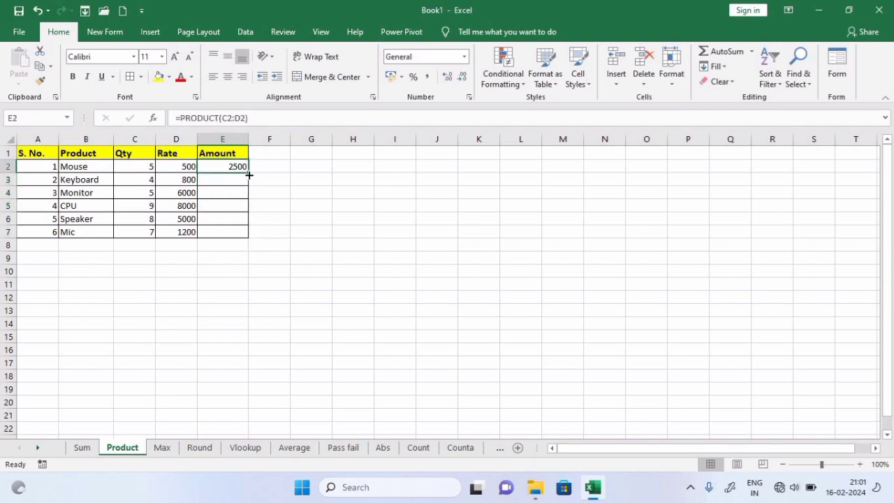
drag(248, 175, 284, 240)
click(348, 241)
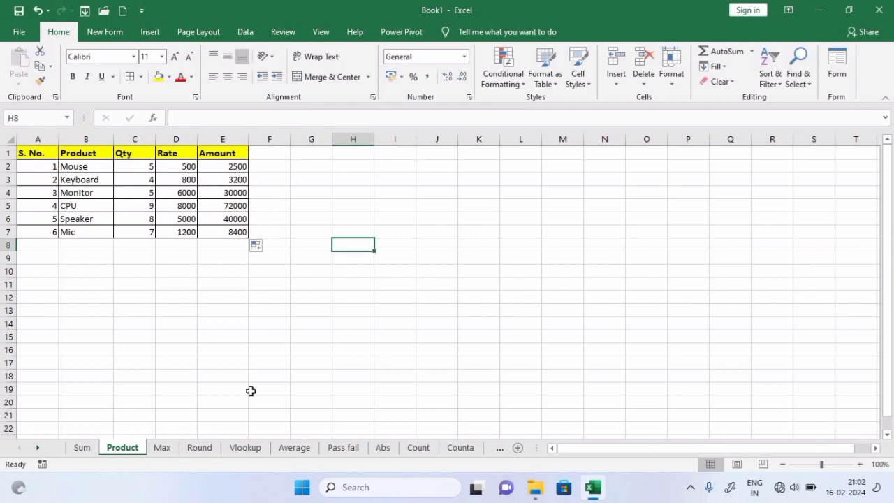
On the Max sheet, enter =MAX(H2:H16) in I2
click(162, 447)
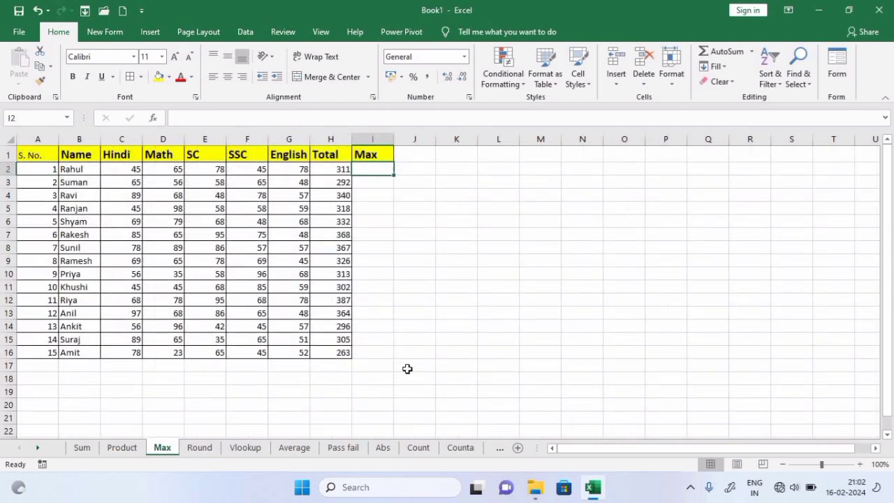
click(417, 287)
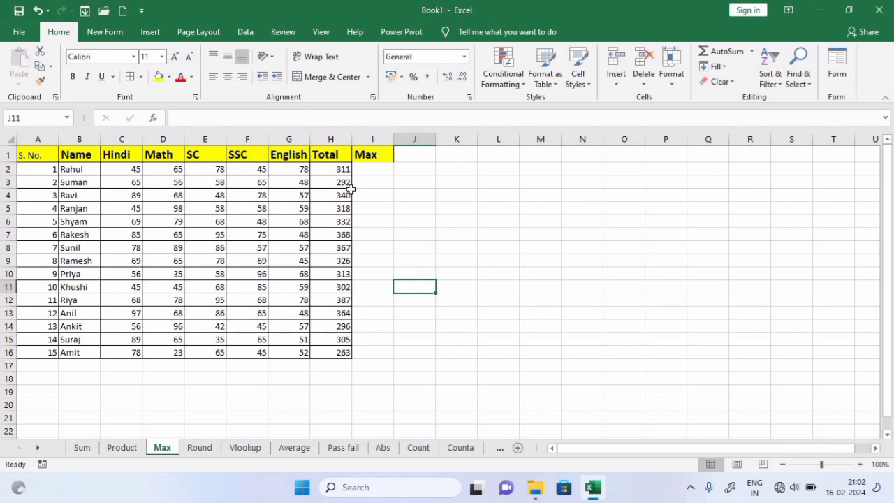
click(365, 170)
text(=max)
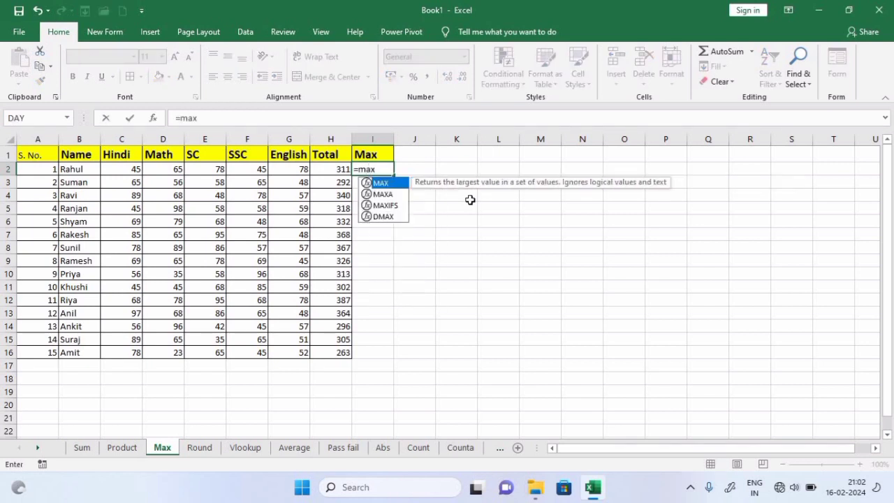
key(Tab)
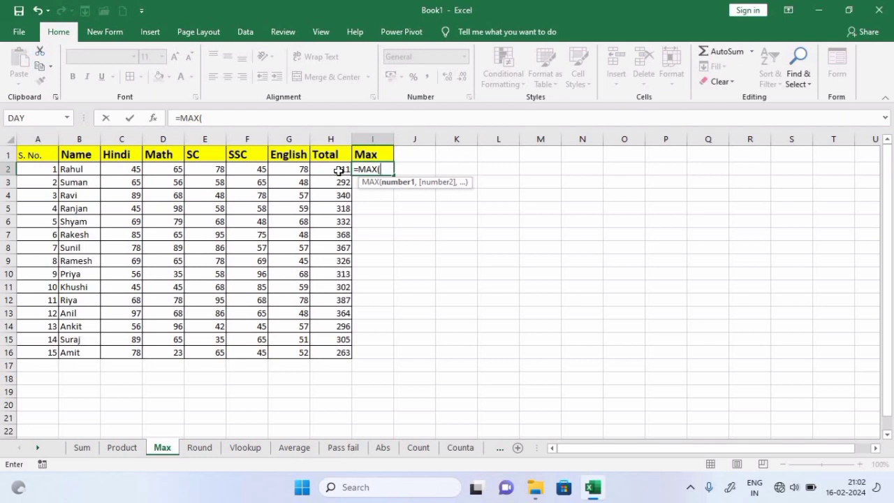
drag(339, 171, 346, 352)
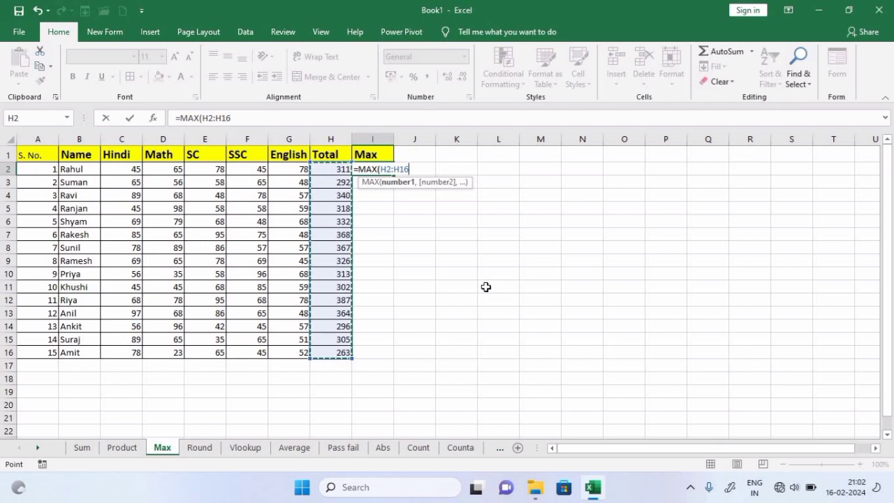
text())
key(Return)
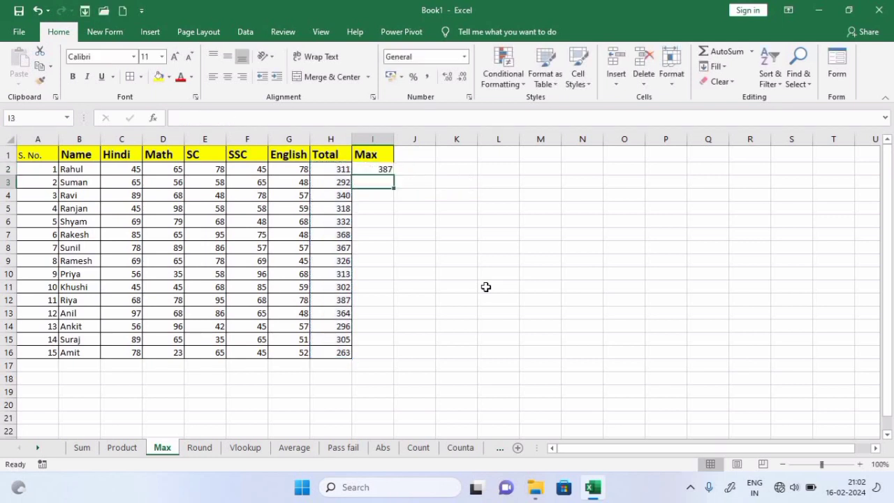
Review I2's MAX formula against the Total values H2:H16
click(390, 220)
click(383, 170)
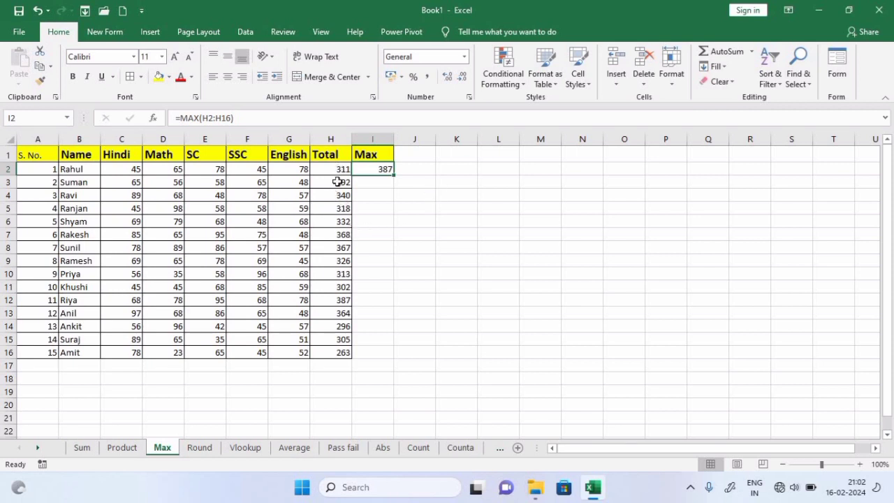
drag(336, 170, 337, 351)
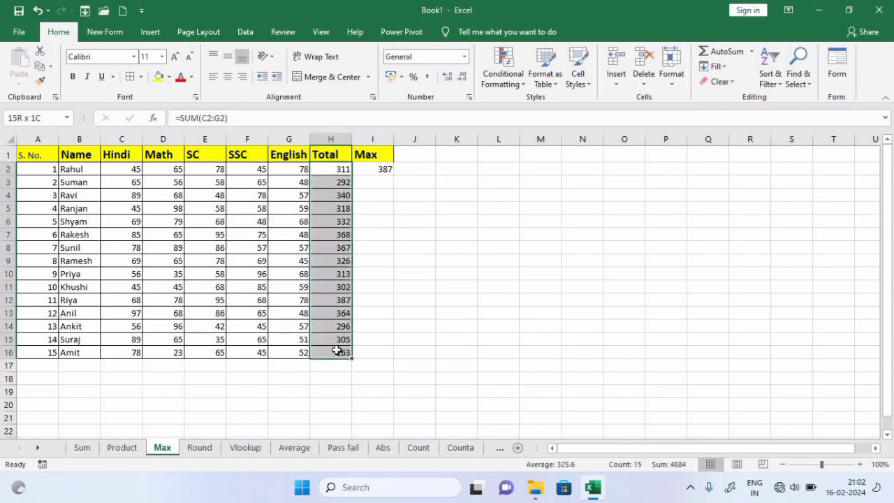
click(552, 316)
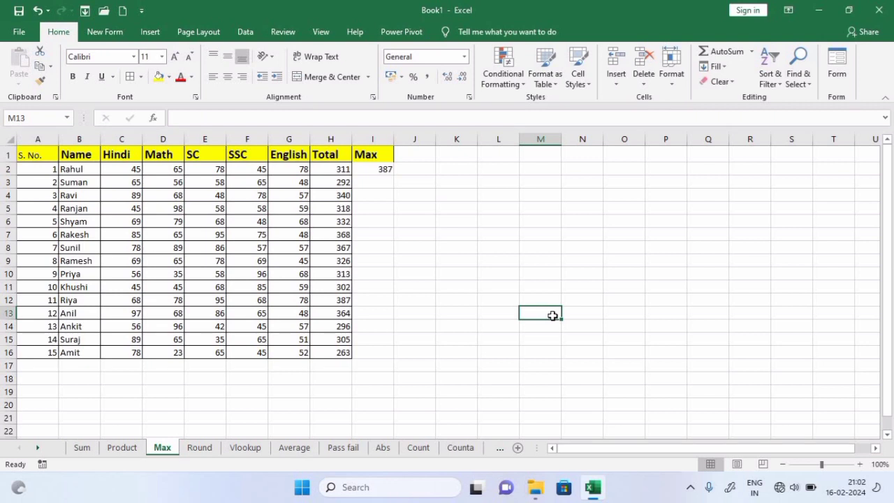
Switch to the Round sheet and inspect its decimals, including 458698.2356 in J7
click(200, 448)
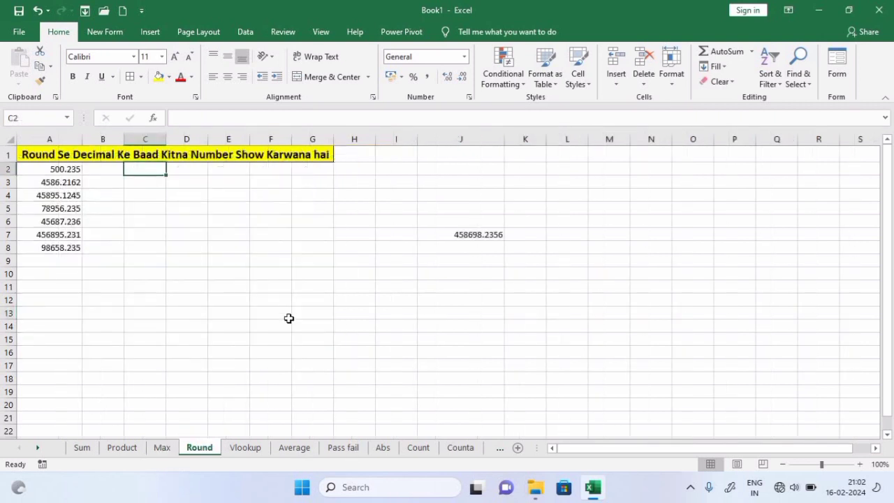
click(288, 319)
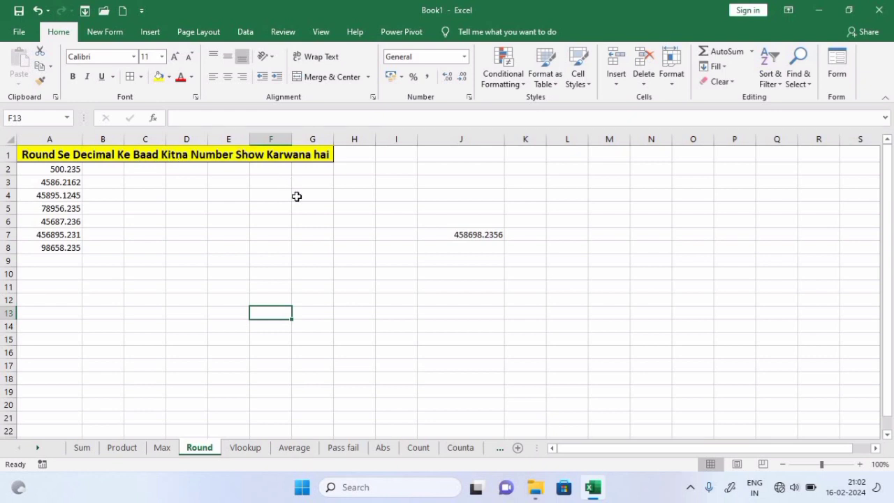
click(473, 235)
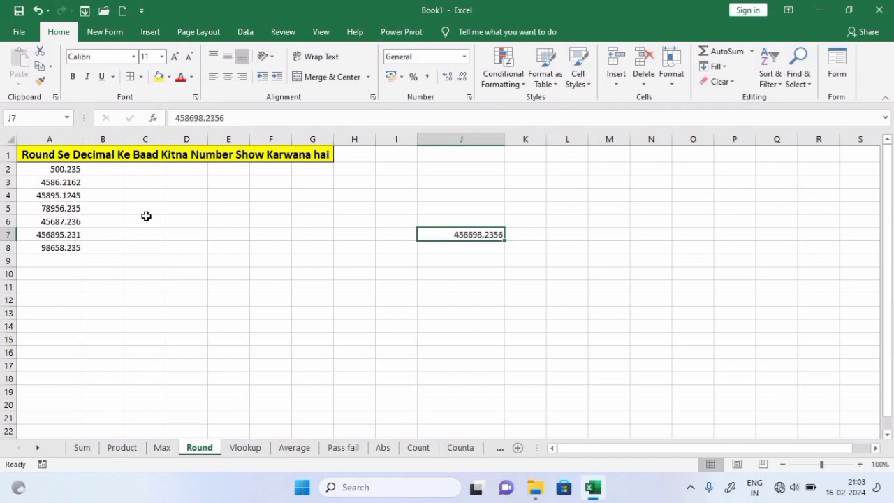
click(103, 169)
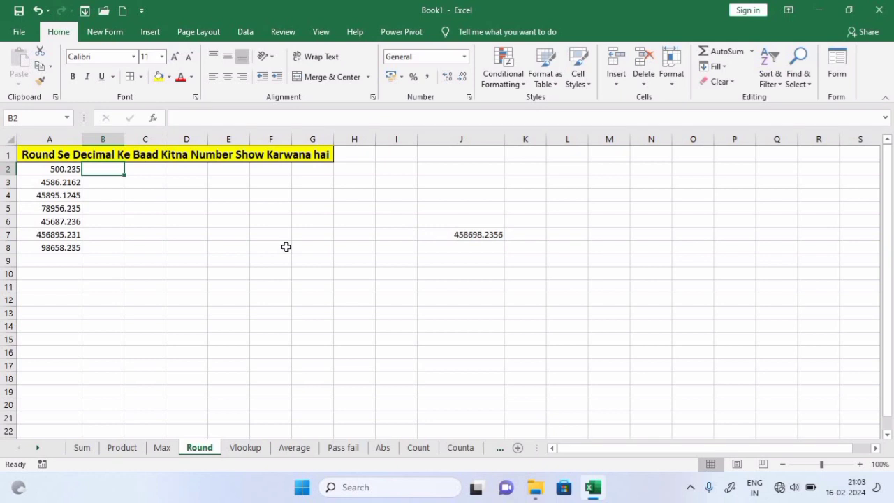
Enter =ROUND(A2,2) in B2
text(=round)
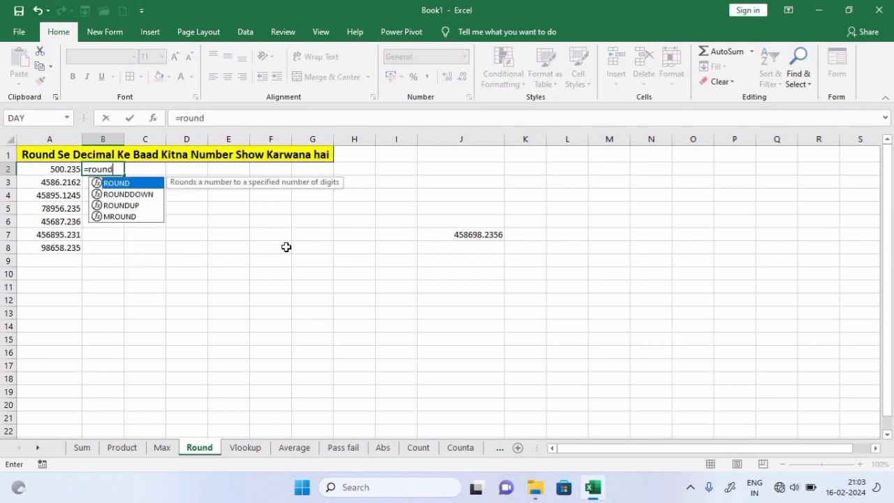
key(Tab)
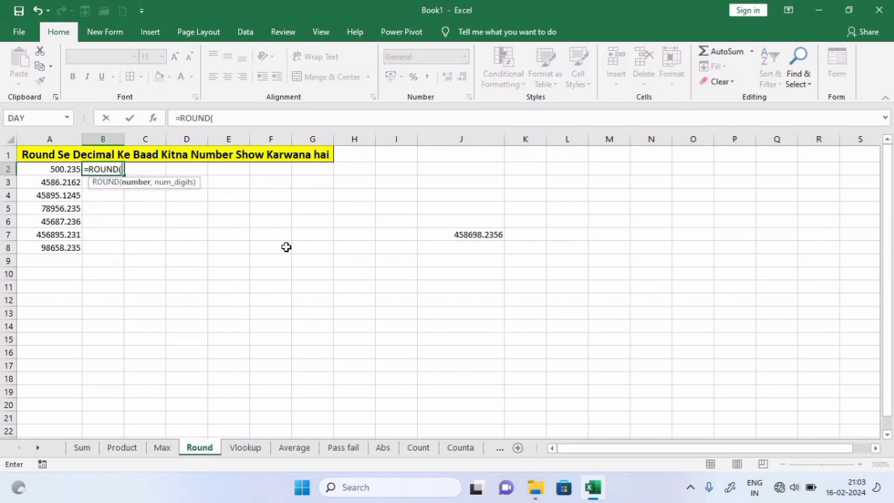
click(41, 174)
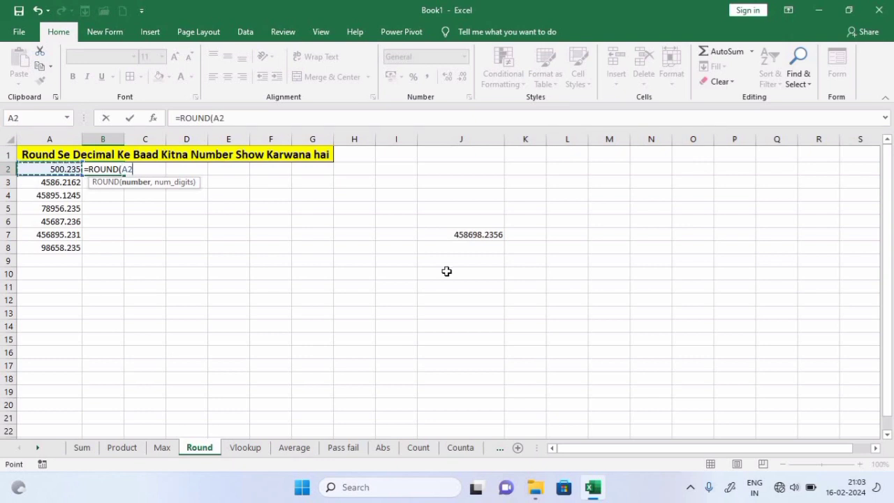
text(,)
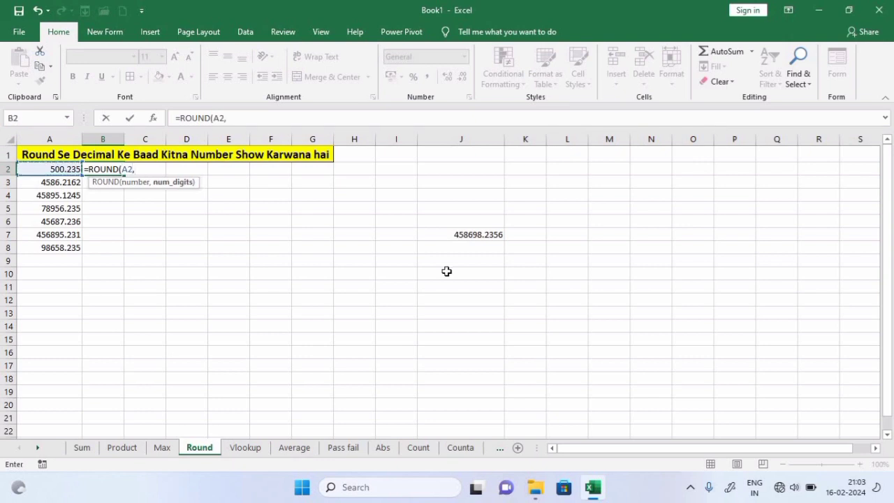
text(2))
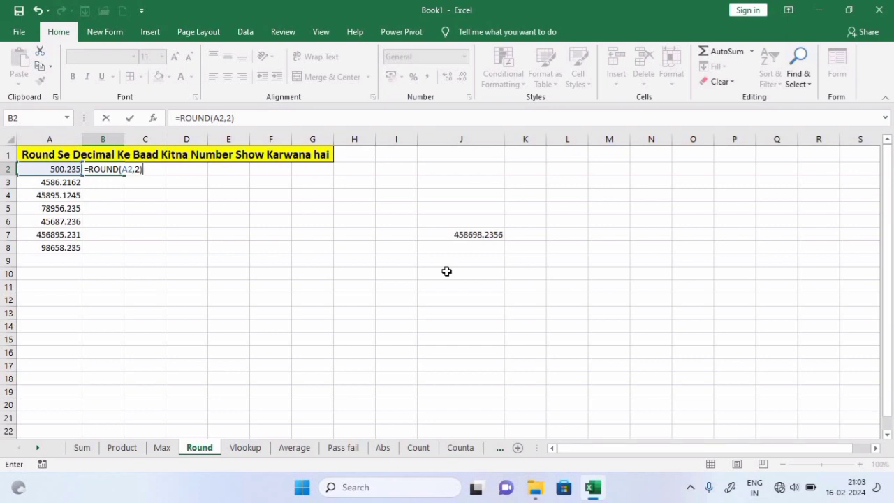
key(Return)
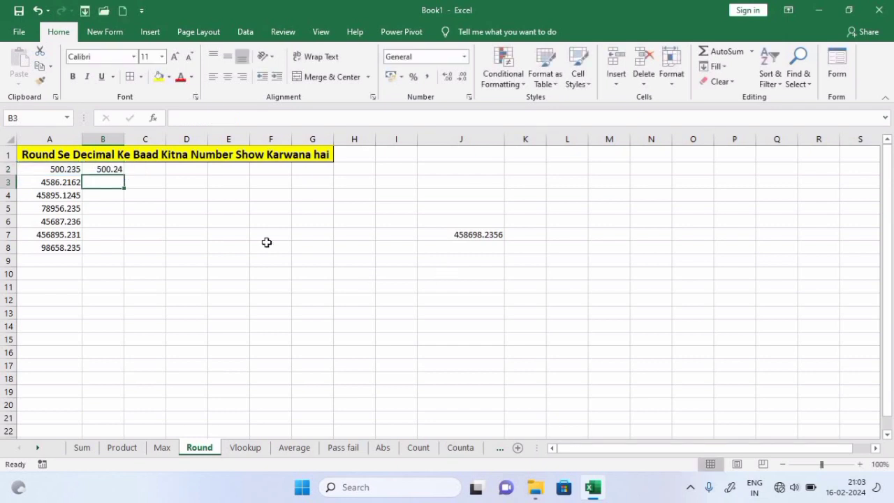
Fill the ROUND formula down to B8 and widen column B
click(114, 170)
double_click(124, 177)
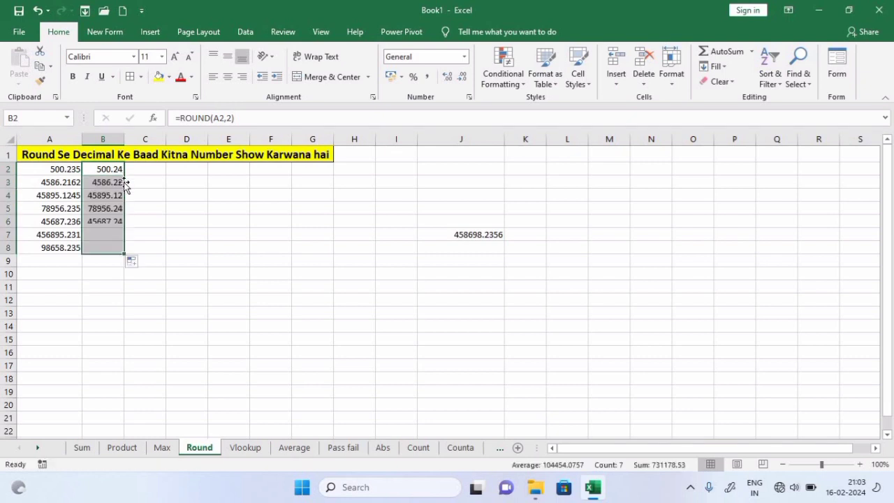
drag(125, 143, 139, 143)
click(188, 315)
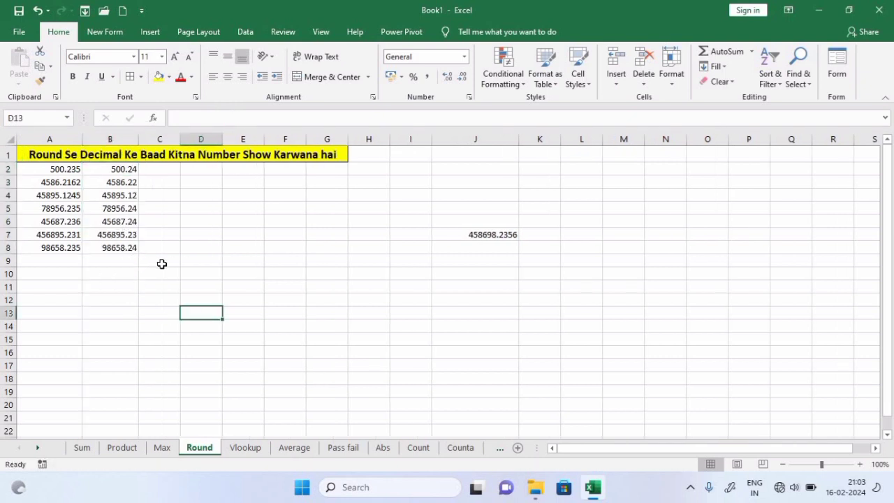
Review the original column A values, then go to the Vlookup sheet
click(67, 245)
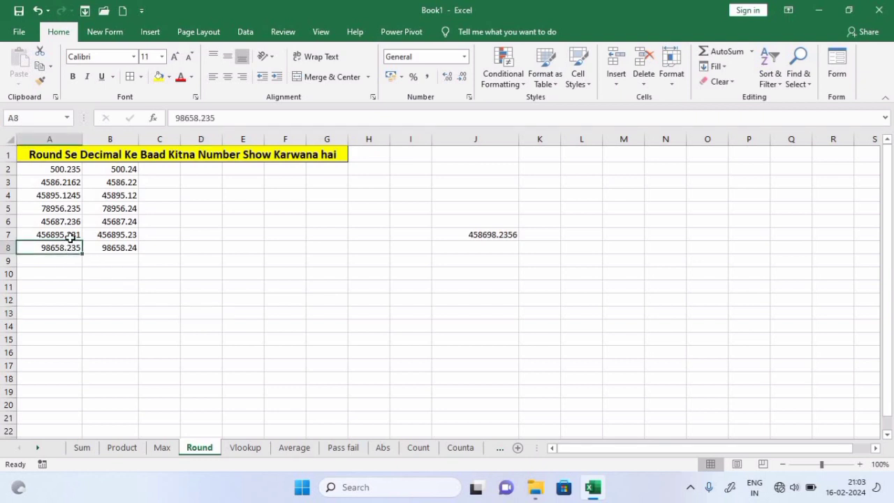
click(69, 235)
click(68, 222)
click(70, 208)
click(71, 191)
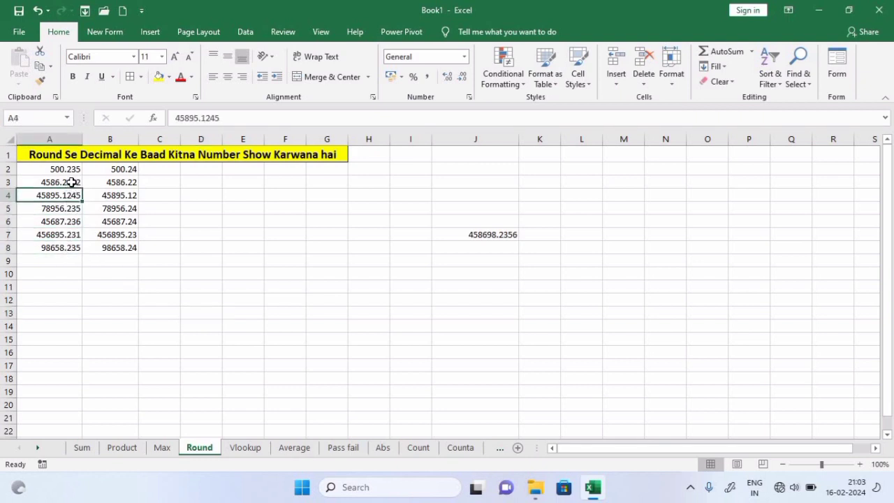
click(71, 182)
click(72, 170)
click(207, 237)
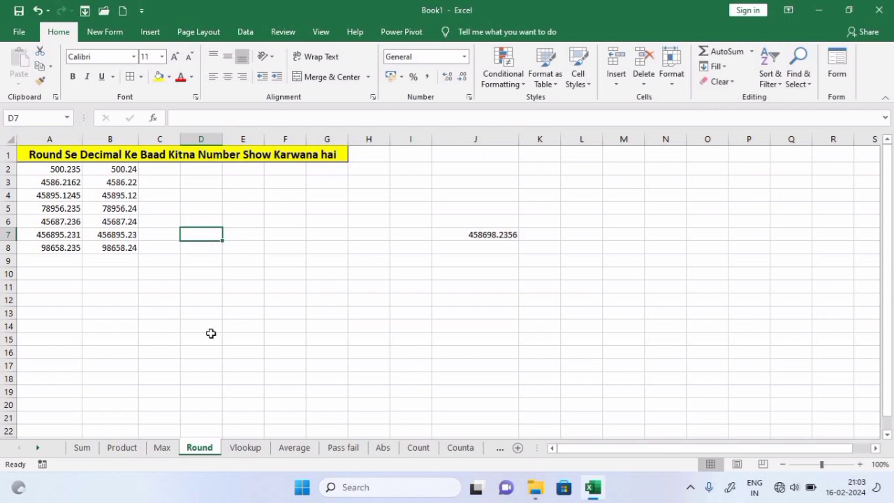
click(255, 450)
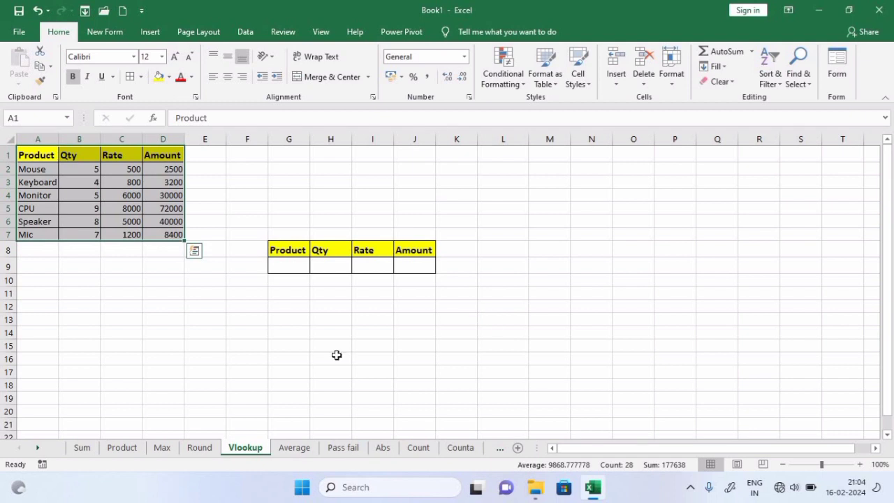
Look over the product table A1:D7 and the empty lookup row G9:J9
click(176, 307)
drag(31, 155, 162, 234)
click(506, 309)
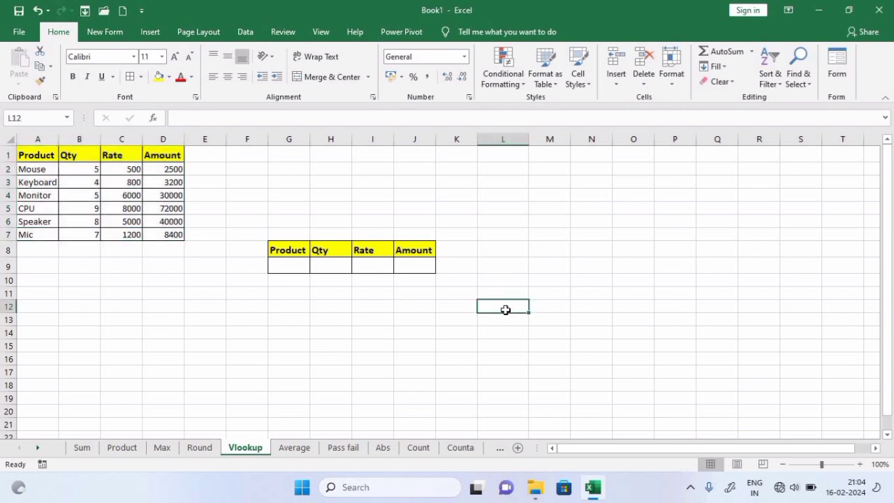
click(294, 267)
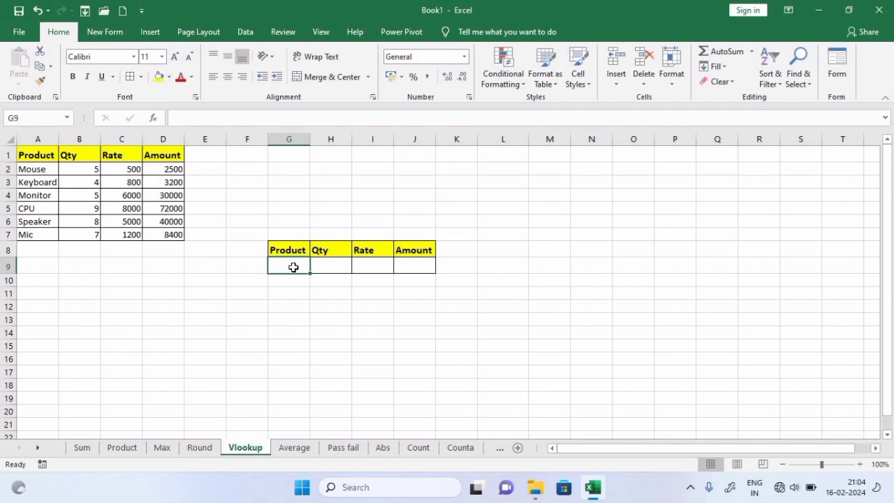
click(327, 252)
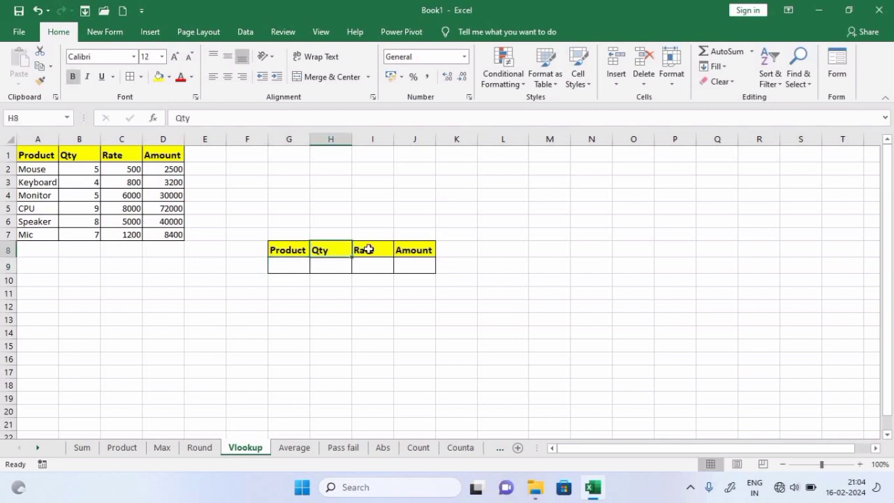
click(368, 249)
click(423, 263)
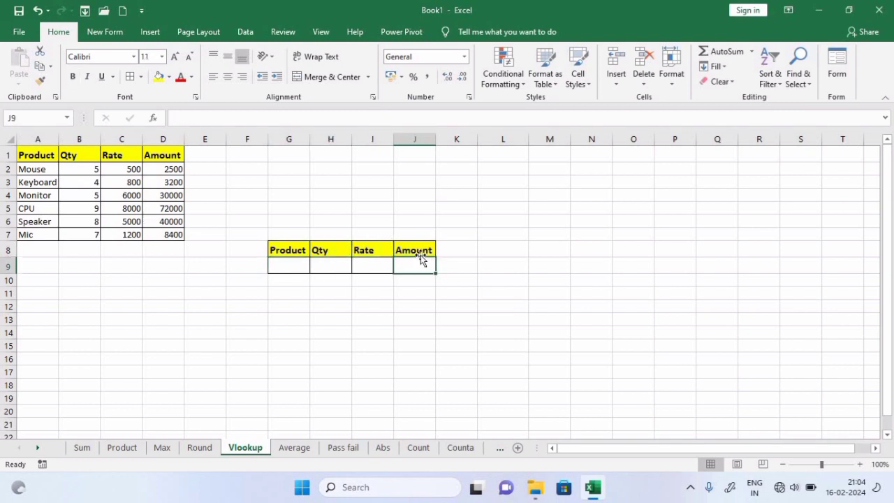
click(421, 251)
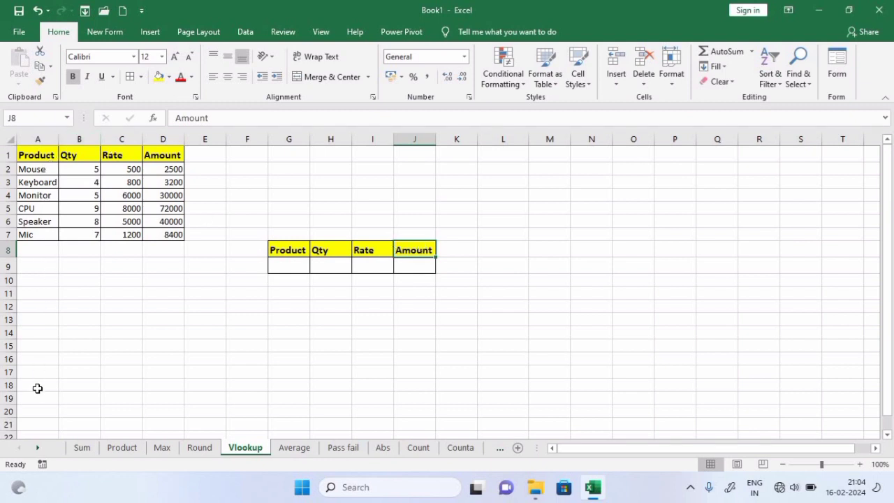
click(298, 266)
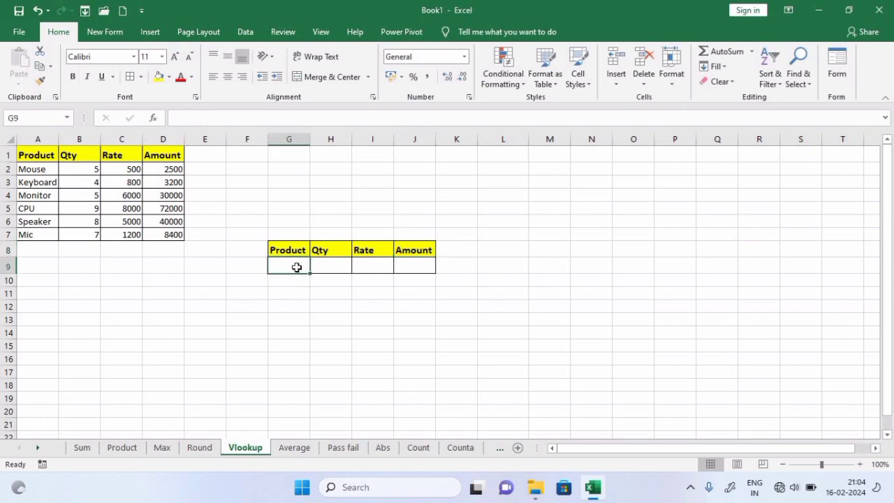
click(330, 266)
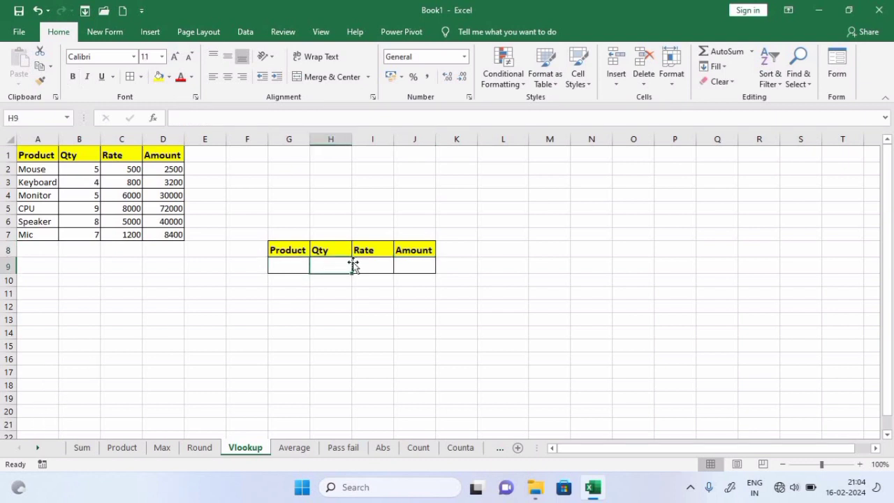
click(370, 264)
click(412, 265)
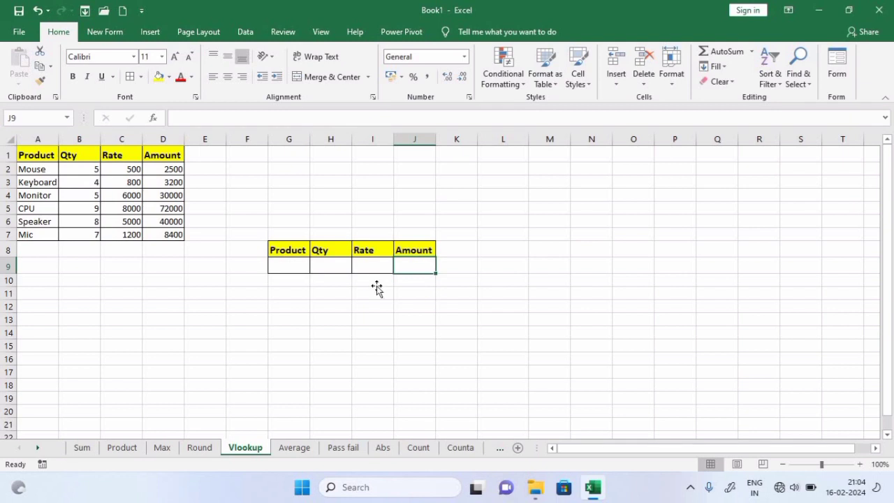
Enter Mouse as the product in G9
click(376, 287)
click(288, 266)
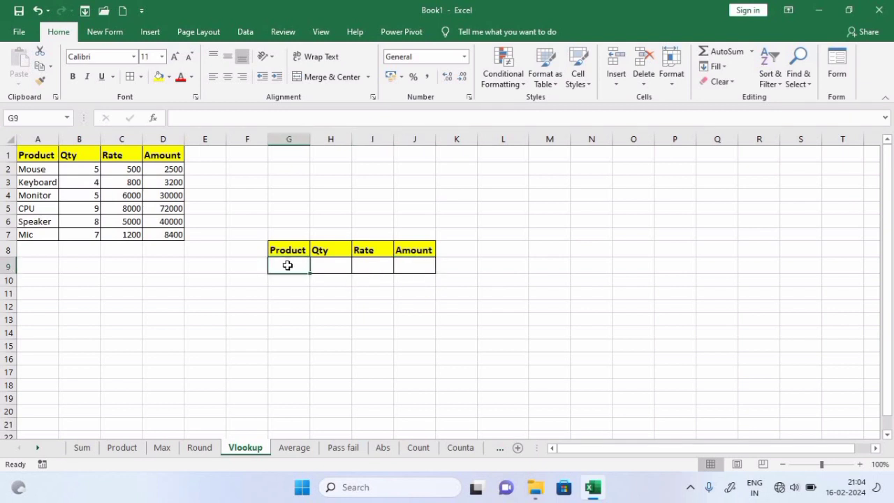
text(Mouse)
key(Return)
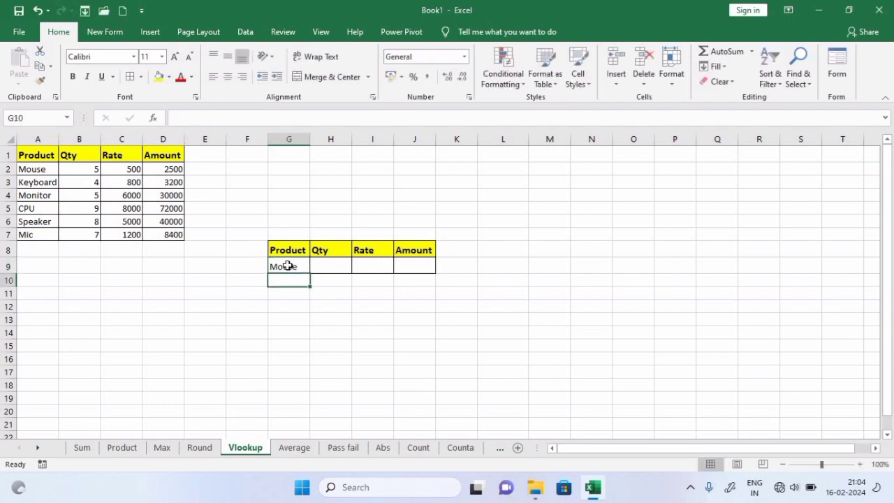
click(320, 269)
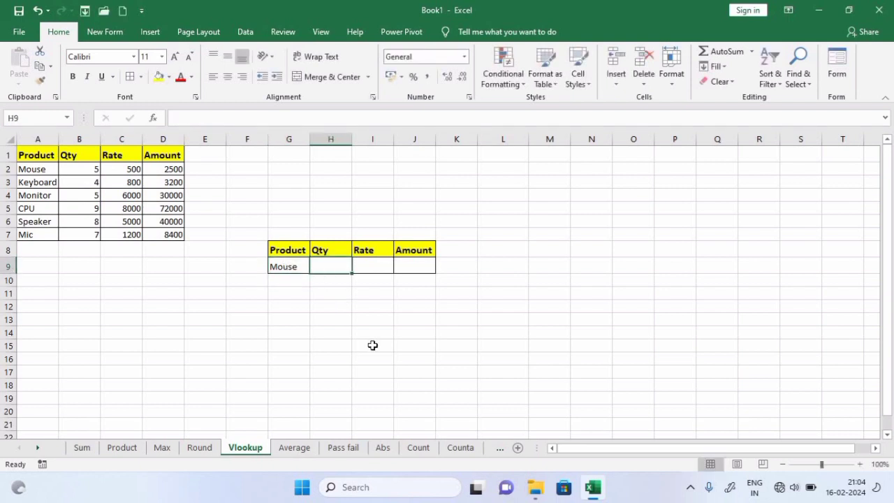
Enter =VLOOKUP(G9,A2:D7,2,0) in H9 so it returns Mouse's quantity of 5
text(=vlo)
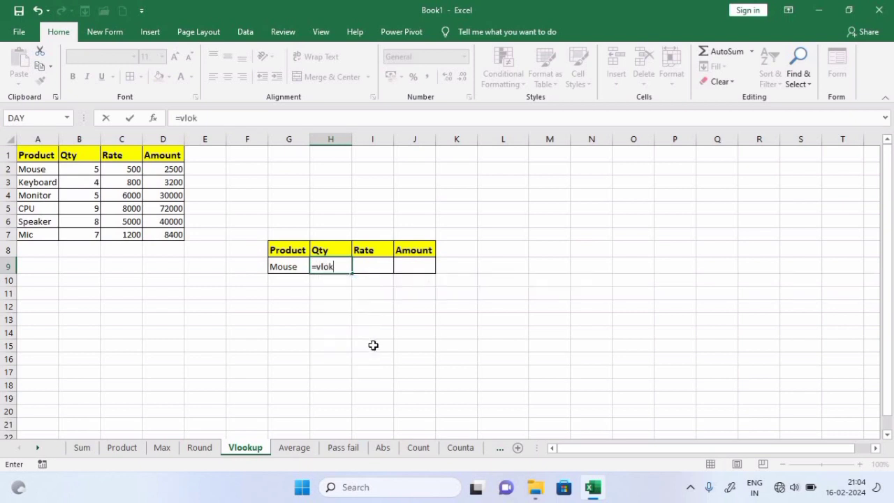
text(ok)
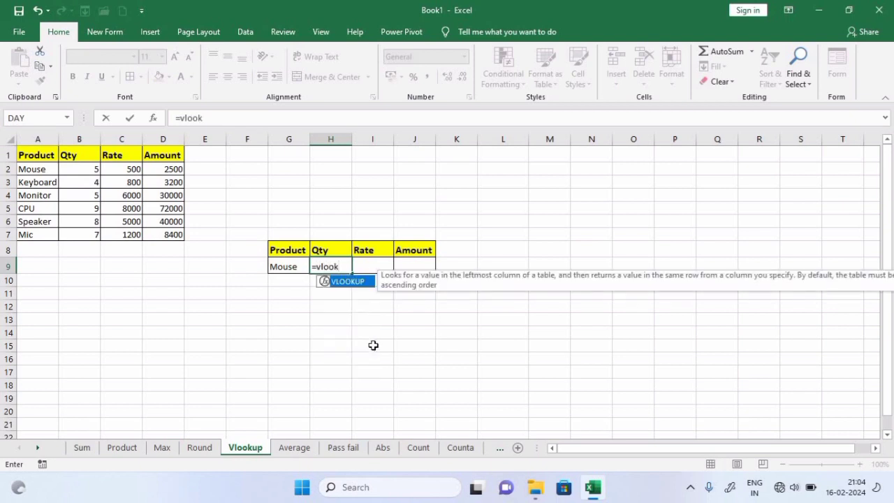
key(Tab)
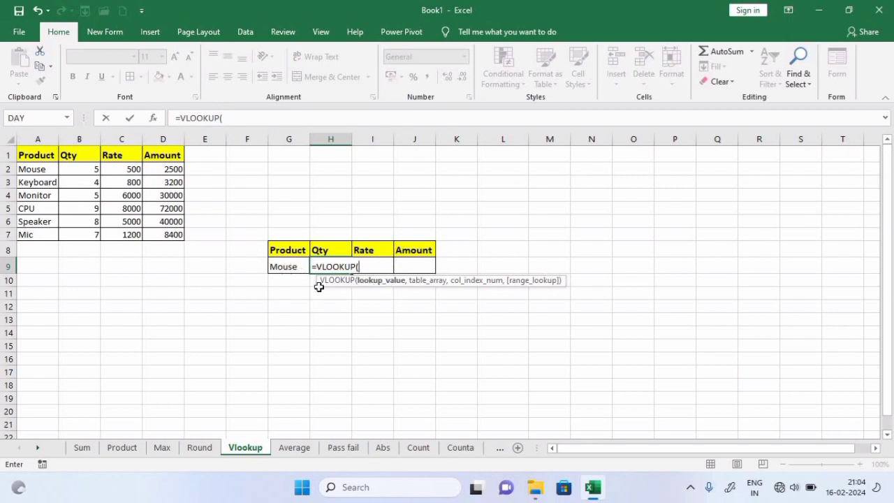
click(296, 269)
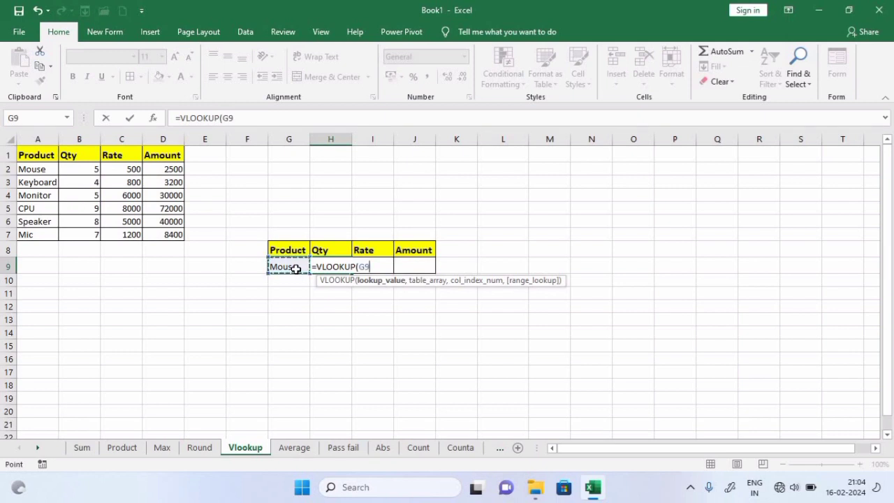
text(,)
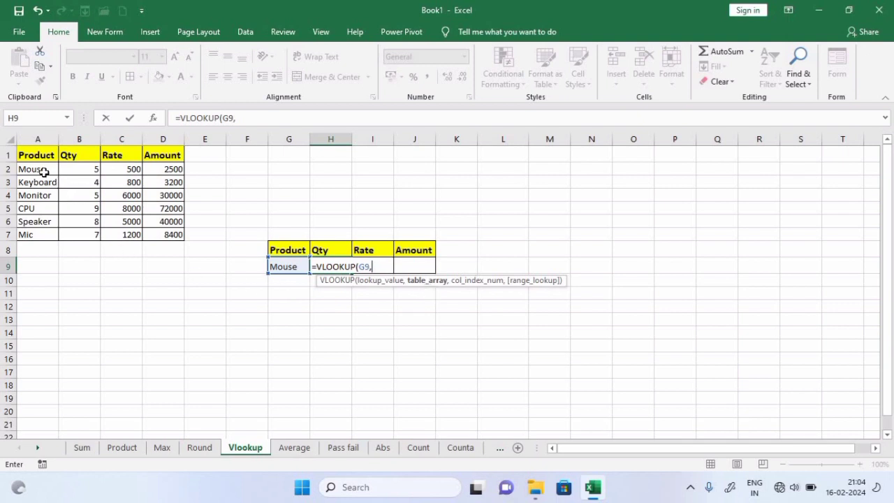
drag(37, 169, 176, 232)
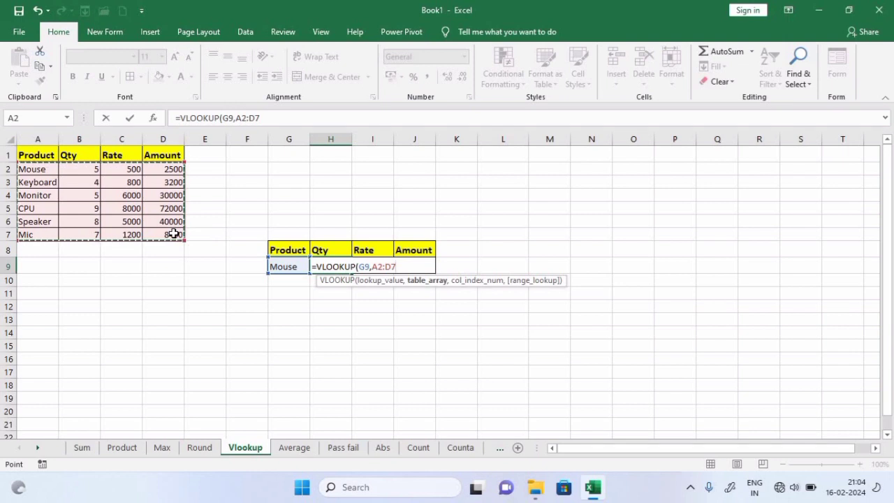
text(,2)
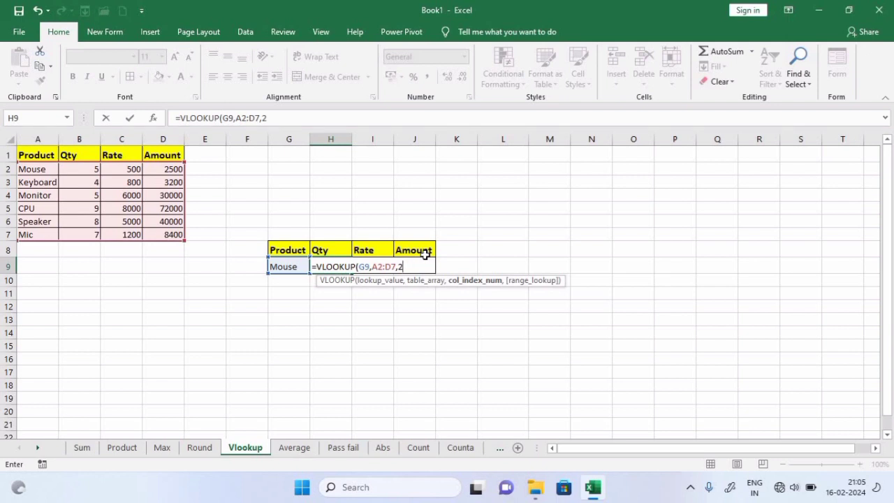
text(,0)
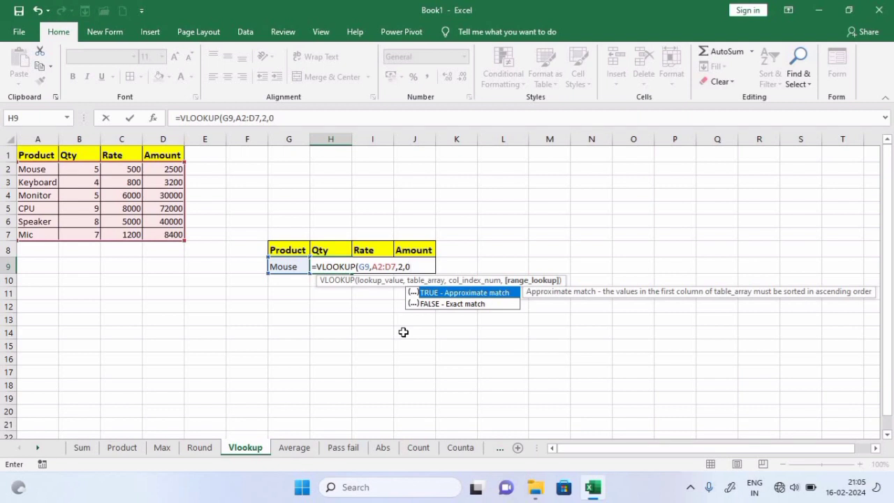
text())
key(Return)
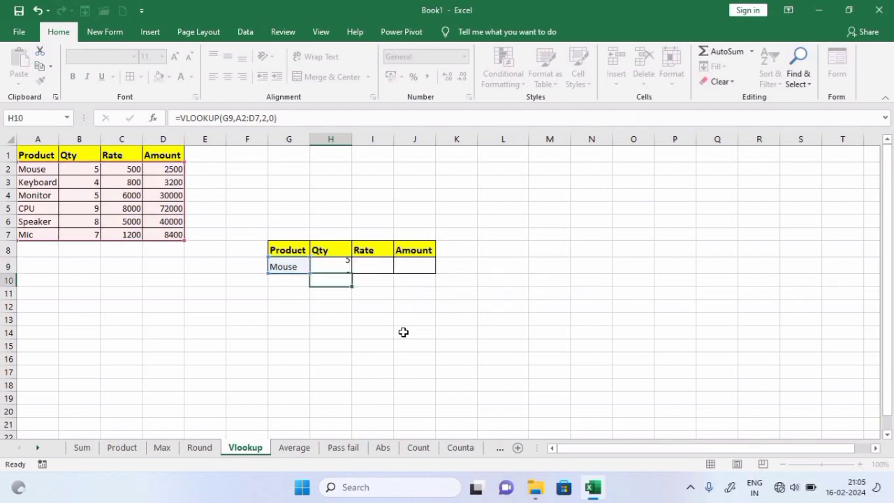
Check H9's VLOOKUP result against Mouse's quantity in the source table
click(294, 267)
click(340, 266)
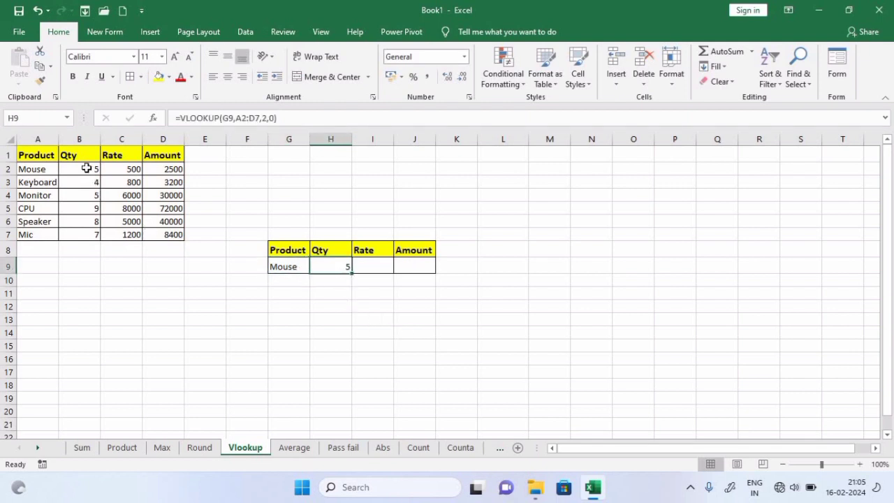
click(88, 169)
click(349, 269)
Copy the VLOOKUP across I9:J9, giving Rate 500 and Amount 2500, and review each formula
drag(353, 275, 404, 297)
click(391, 335)
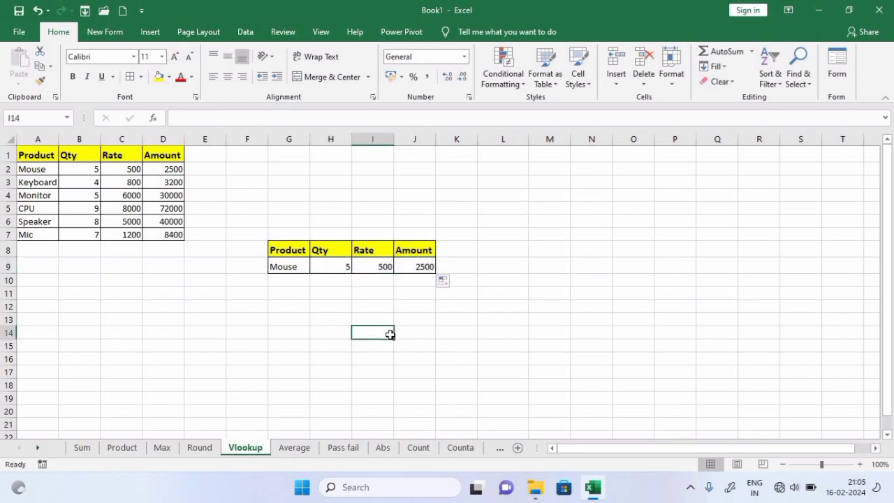
click(281, 270)
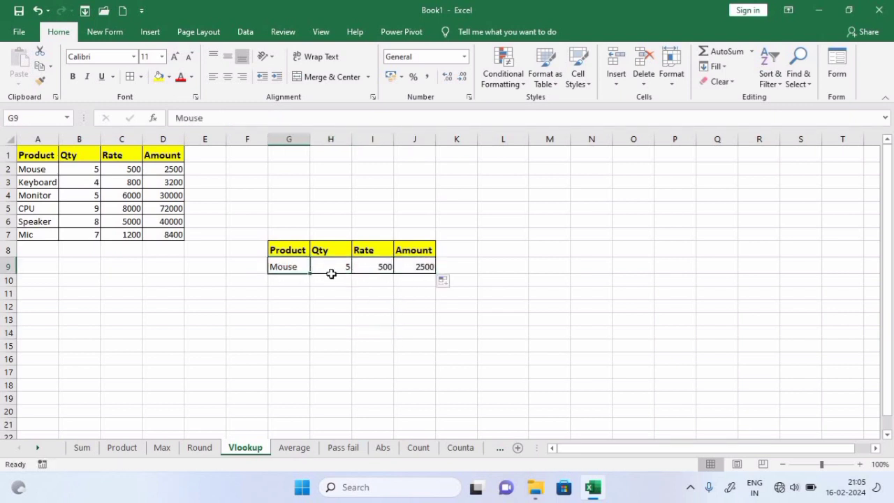
click(345, 266)
click(379, 266)
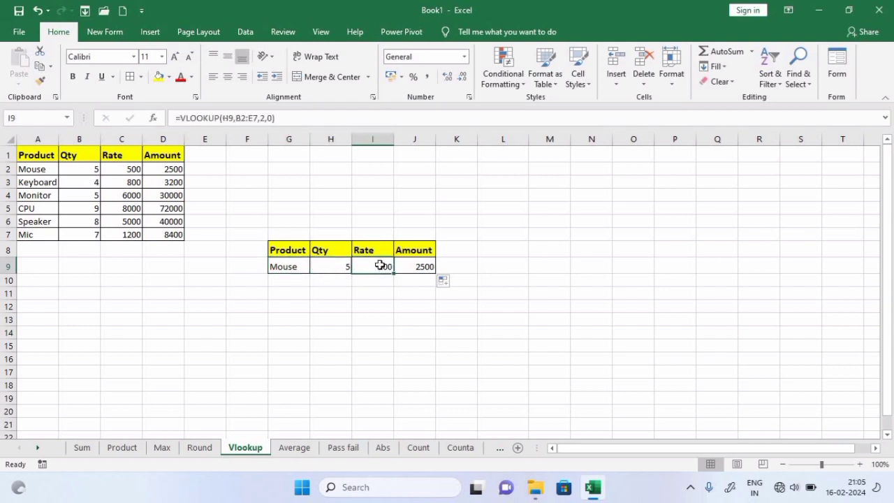
click(415, 264)
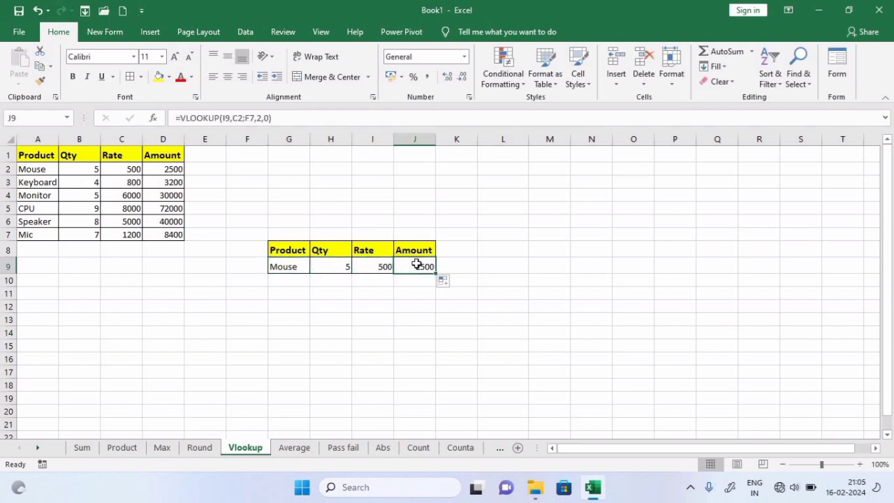
click(297, 273)
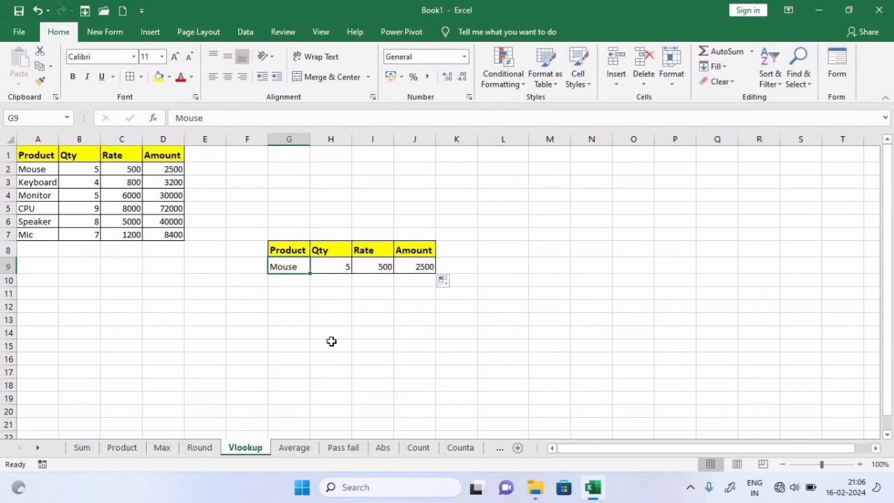
Look up Mic in G9 and compare the returned values with its source-table row
text(Mifc)
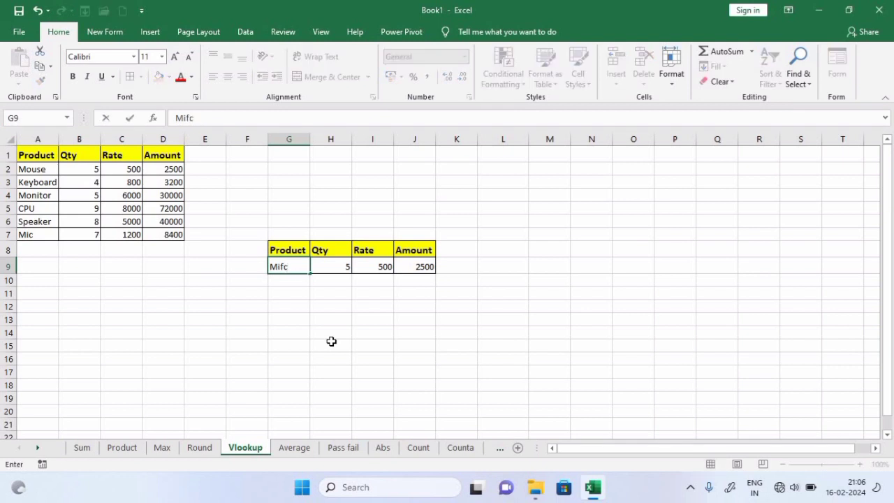
key(BackSpace)
key(BackSpace)
key(Return)
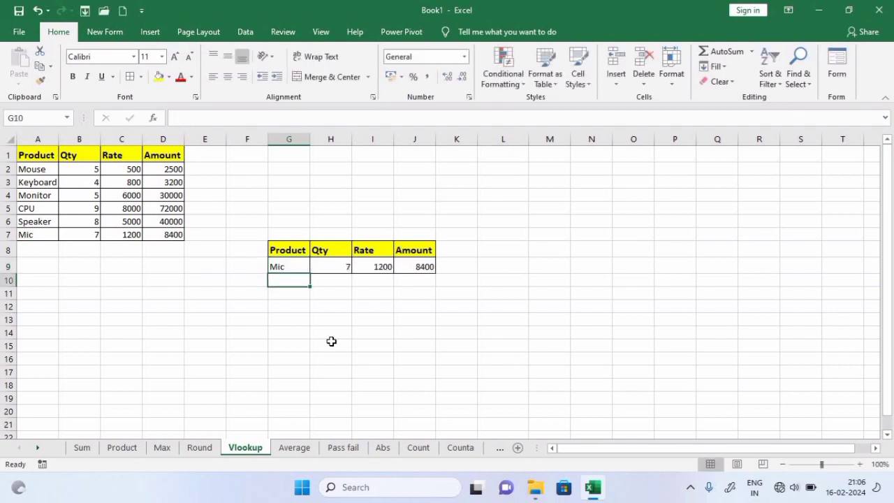
click(328, 267)
click(373, 265)
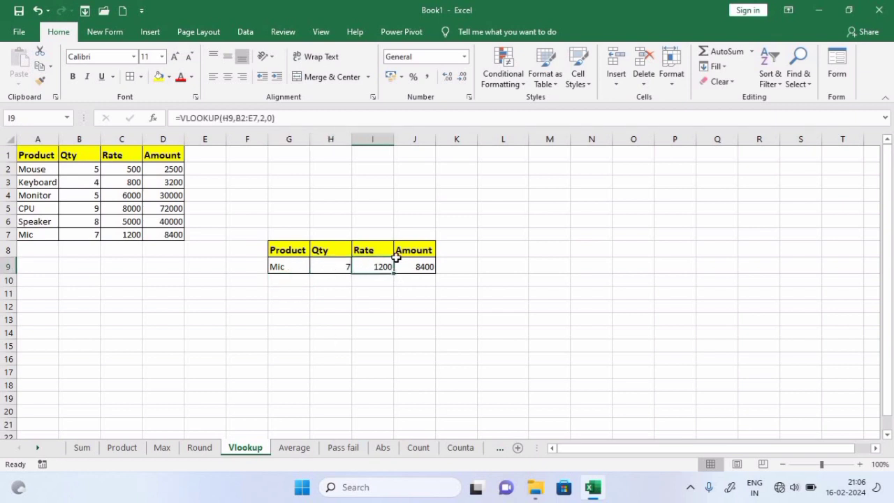
click(411, 264)
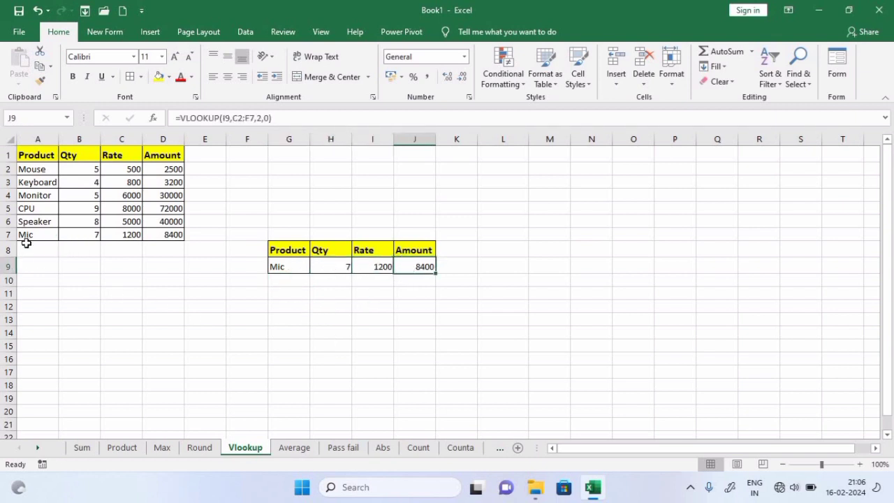
drag(53, 232, 168, 231)
click(150, 268)
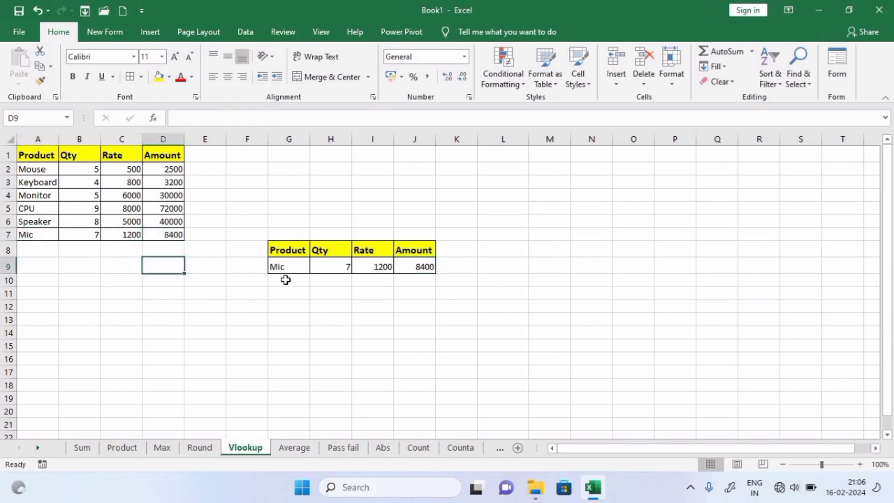
Change the lookup product to Monitor and check the results against its table row
click(287, 268)
text(Monitor)
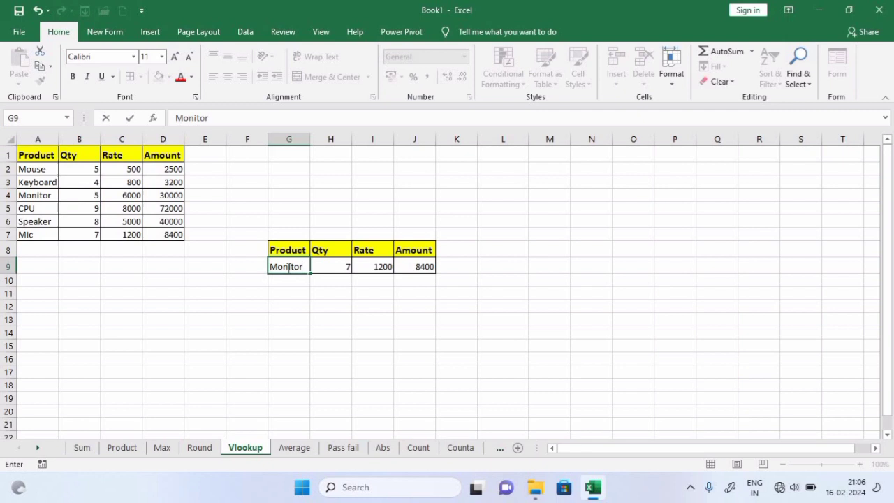
key(Return)
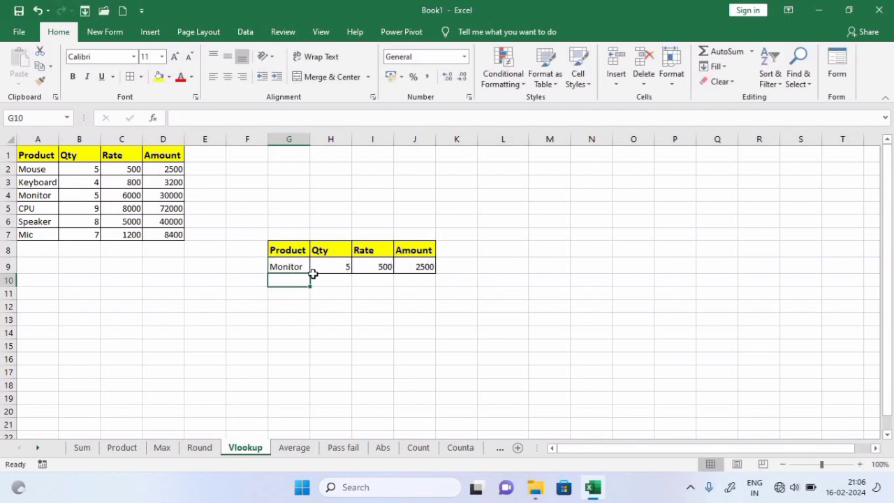
click(278, 264)
click(339, 262)
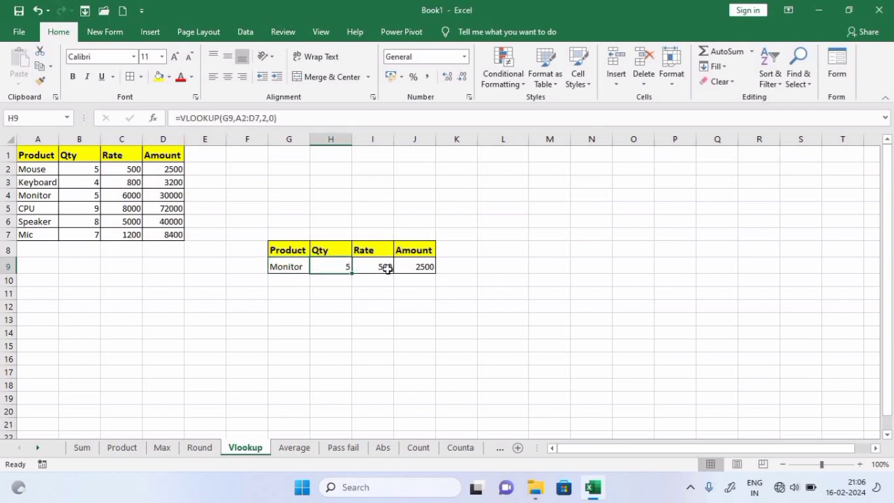
click(379, 265)
click(414, 266)
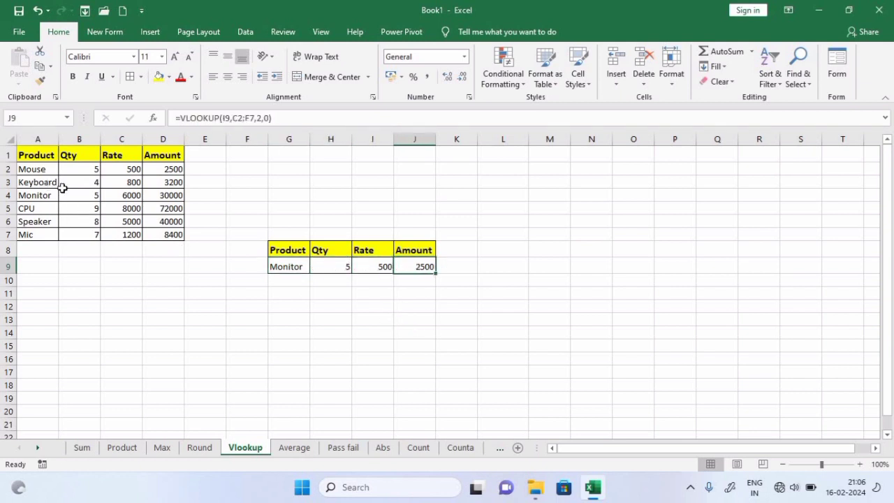
drag(82, 195, 160, 195)
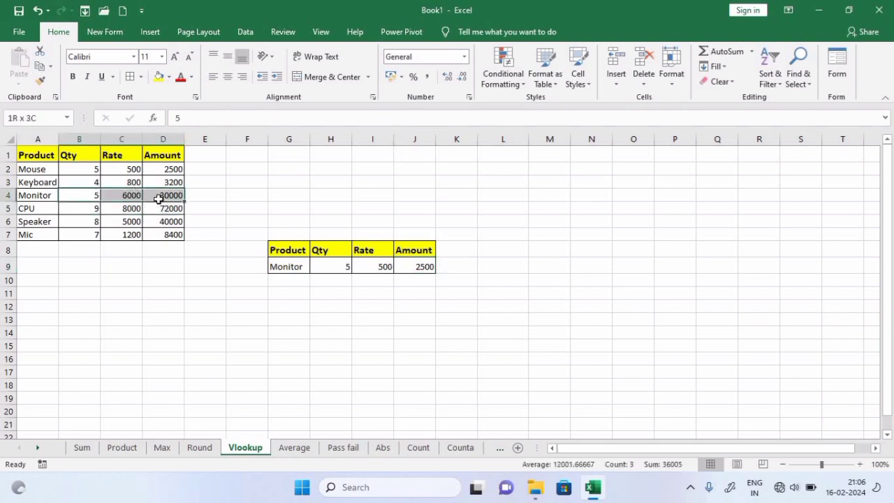
click(85, 227)
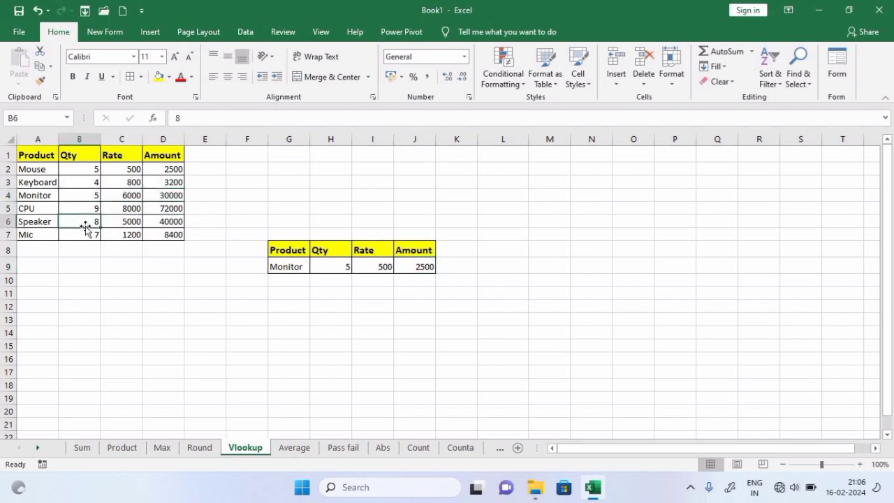
click(331, 280)
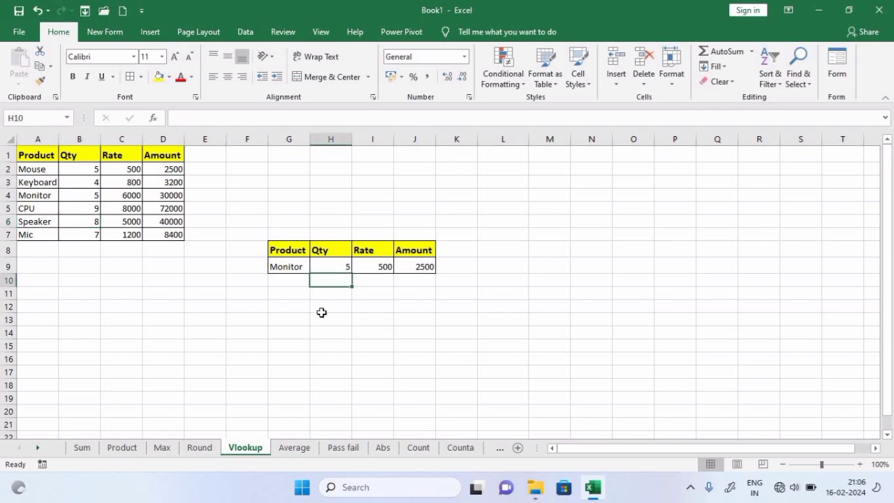
Undo back to Mic, re-enter Monitor, and compare its spelling with the product list
key(ctrl+z)
click(348, 267)
click(285, 265)
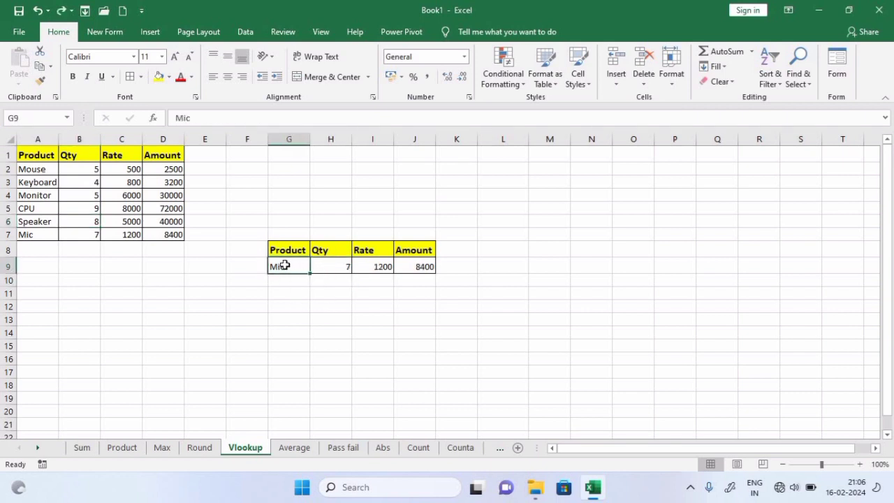
text(Mo)
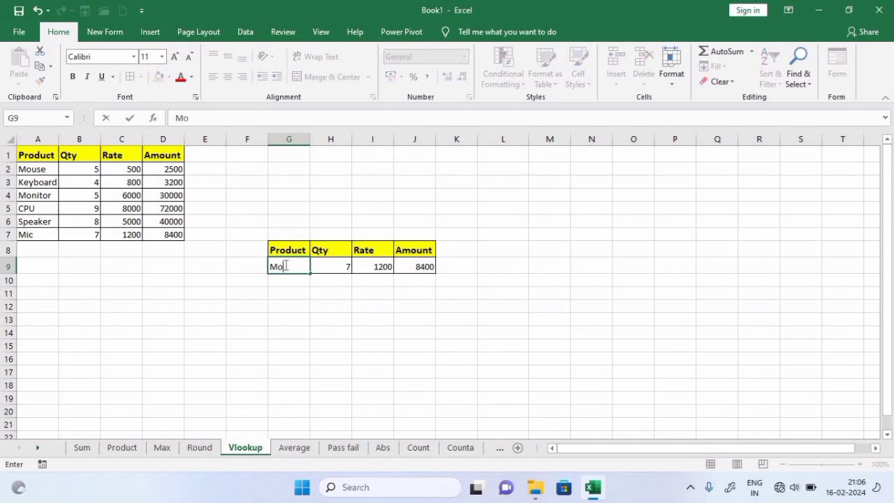
text(nitor)
key(Return)
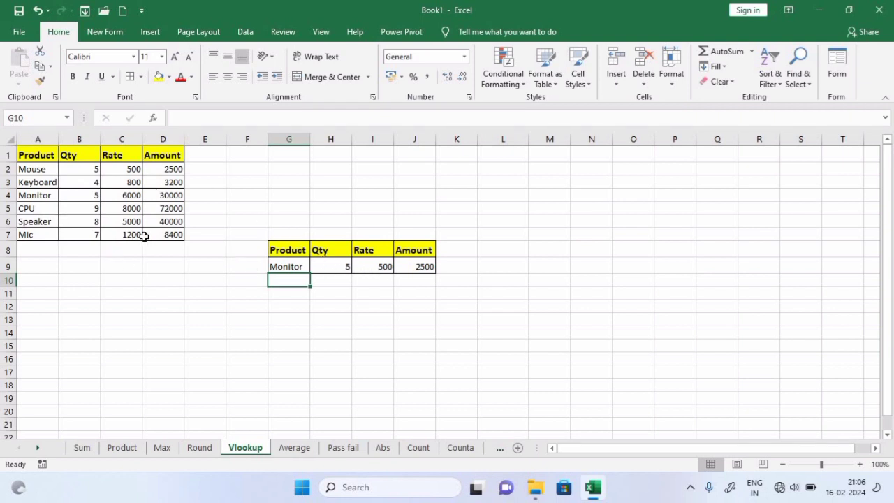
double_click(50, 197)
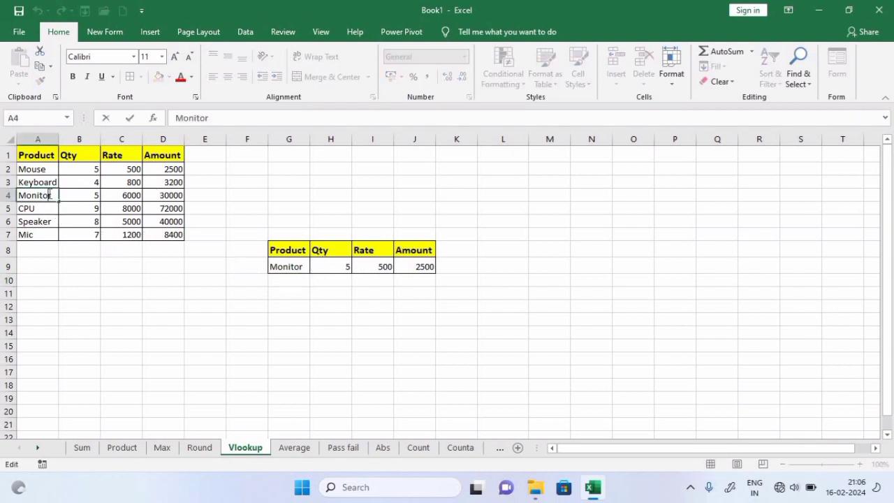
double_click(49, 196)
double_click(303, 266)
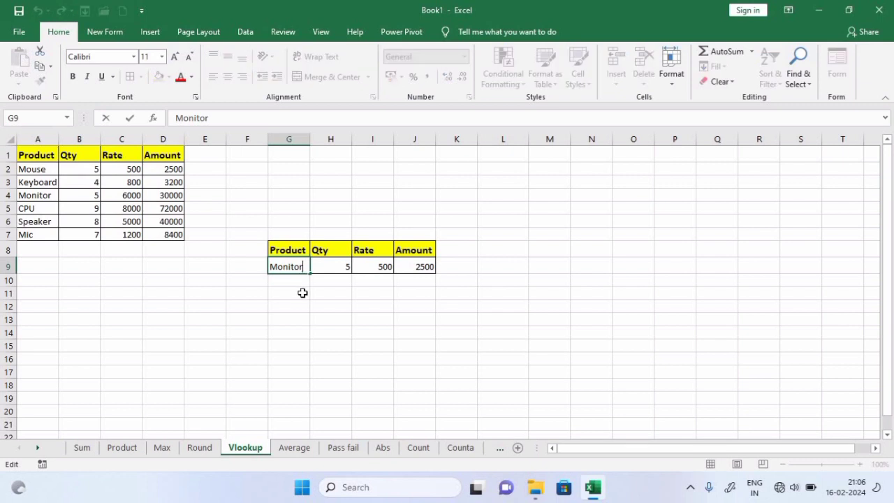
key(Return)
click(290, 267)
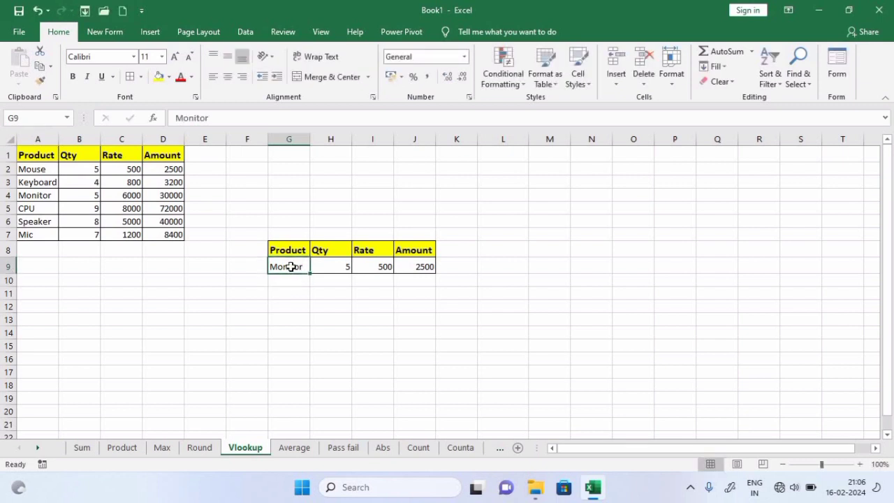
Look up CPU, returning Qty 9, Rate 8000 and Amount 72000, and verify against the table
text(CPU)
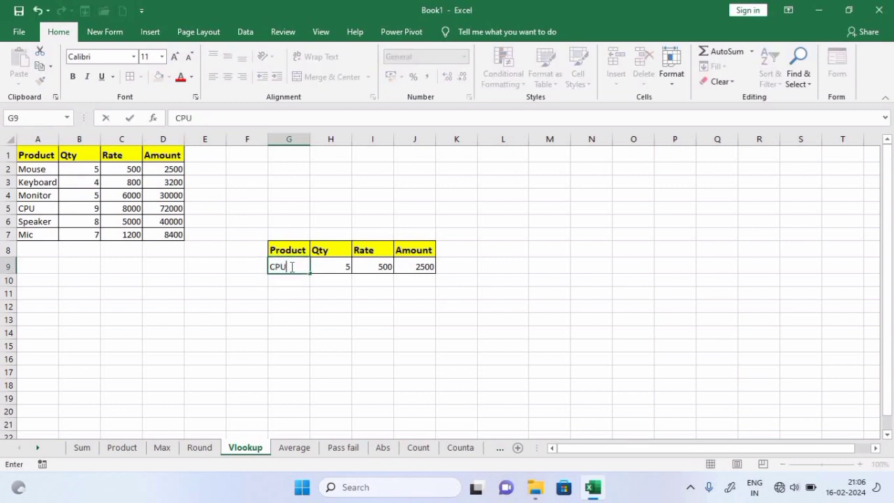
key(Return)
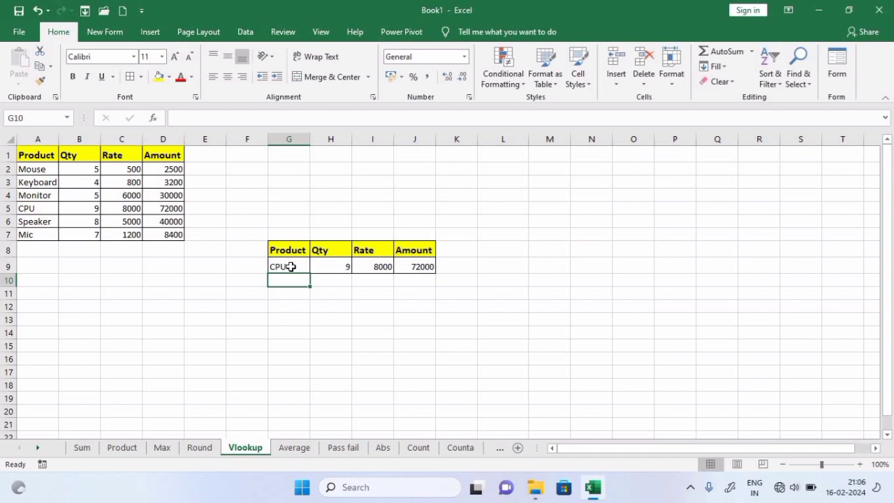
click(97, 208)
click(123, 207)
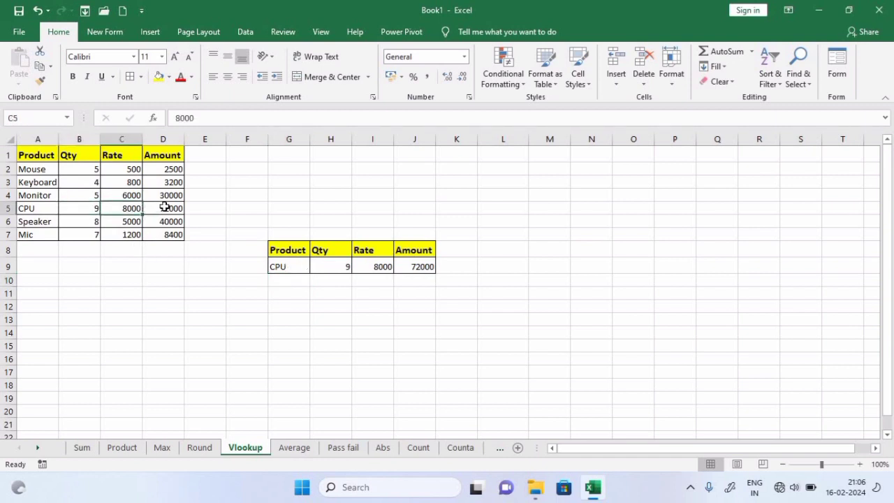
click(164, 207)
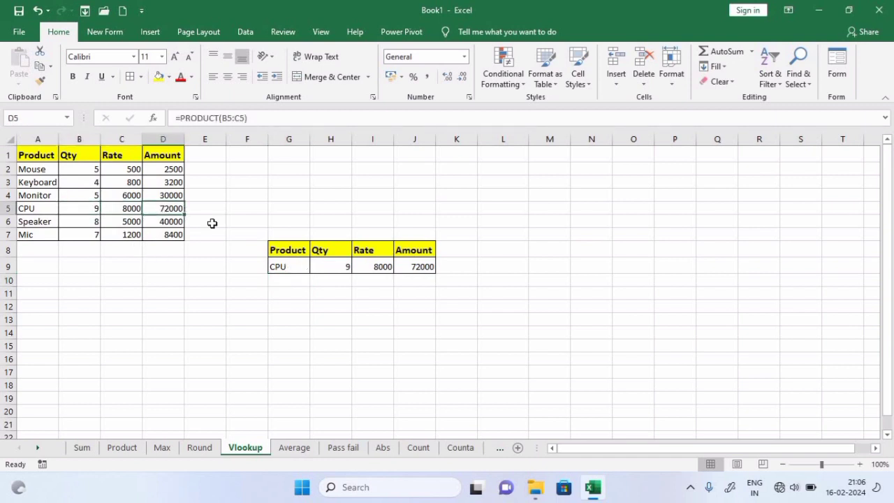
click(41, 196)
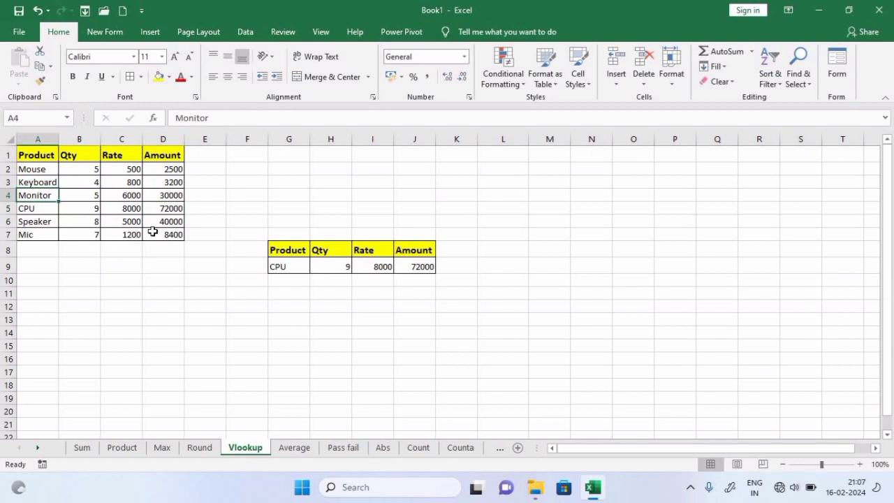
click(289, 306)
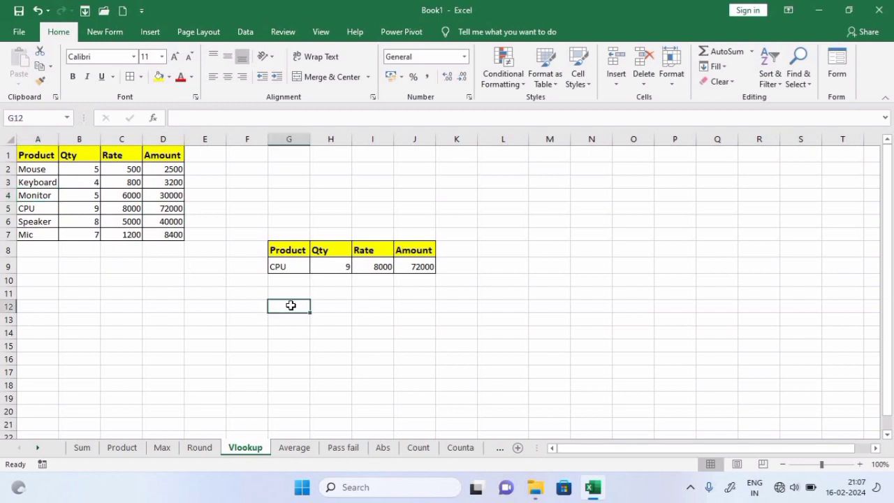
On the Average sheet, clear the existing average formula from I2
click(295, 448)
click(491, 297)
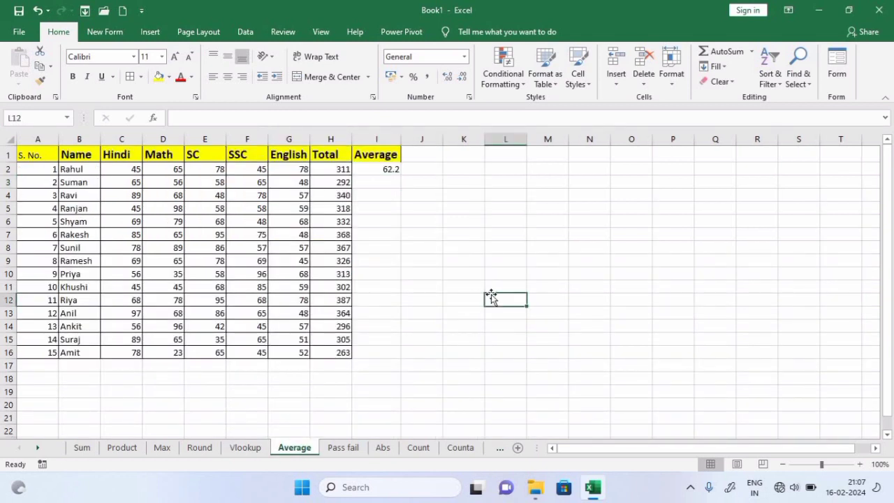
click(381, 169)
key(Delete)
click(479, 222)
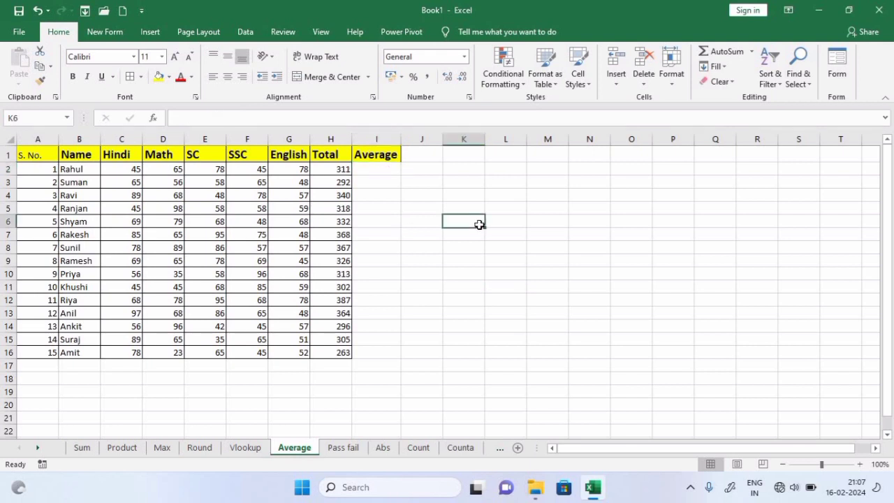
Enter =AVERAGE(C2:G2) in I2 to average the first student's five marks, 62.2
click(376, 168)
text(=aver)
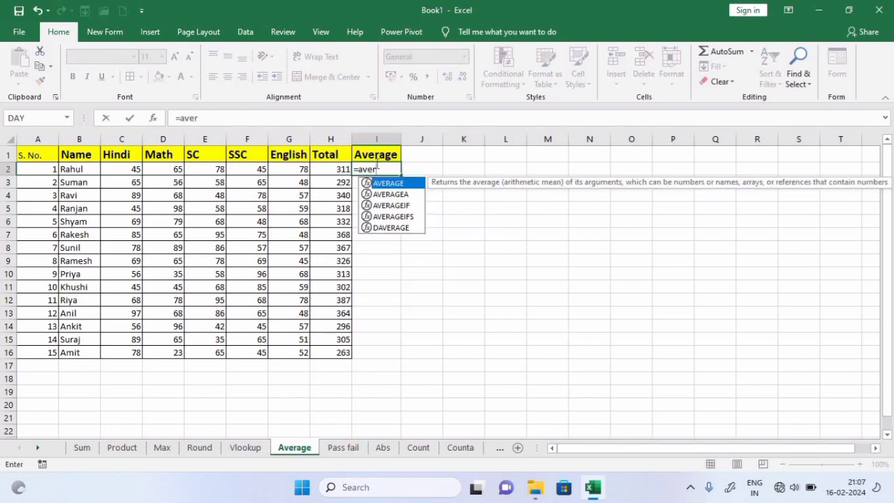
key(Tab)
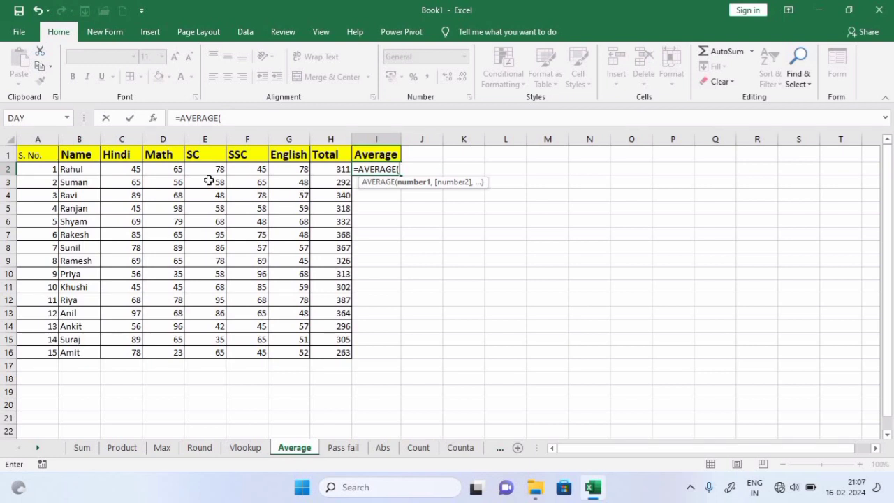
click(126, 169)
drag(126, 169, 299, 171)
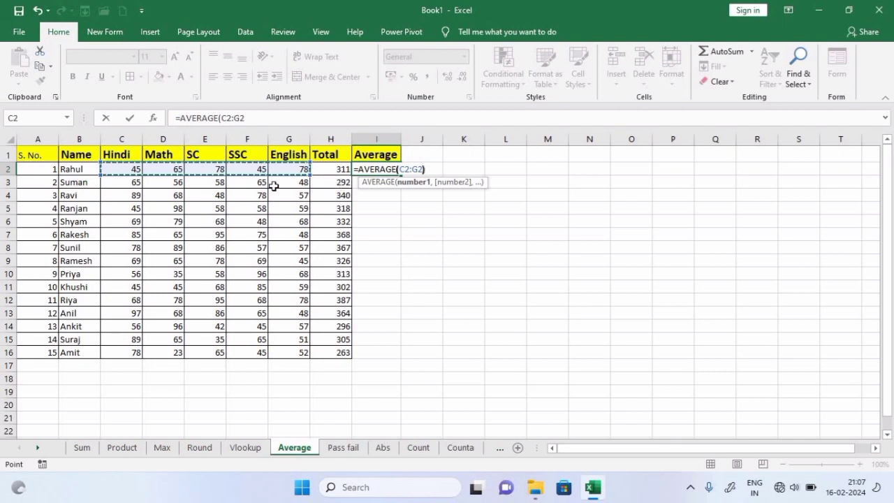
text())
key(Return)
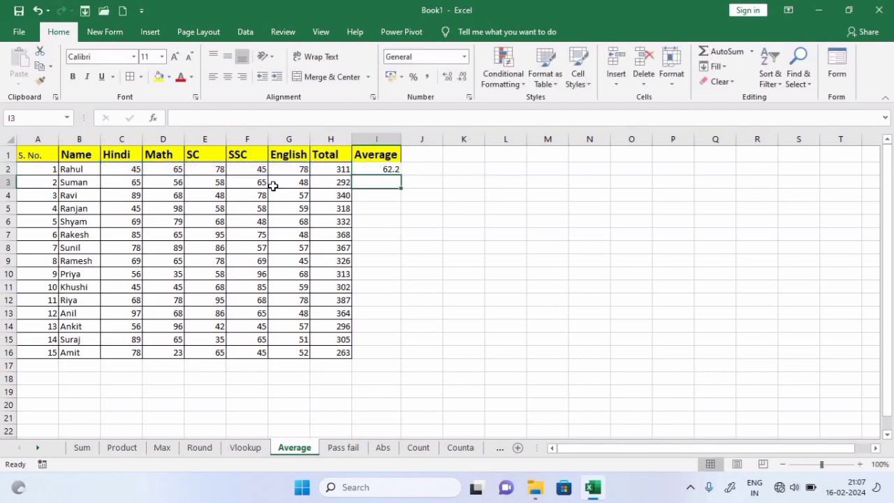
click(380, 166)
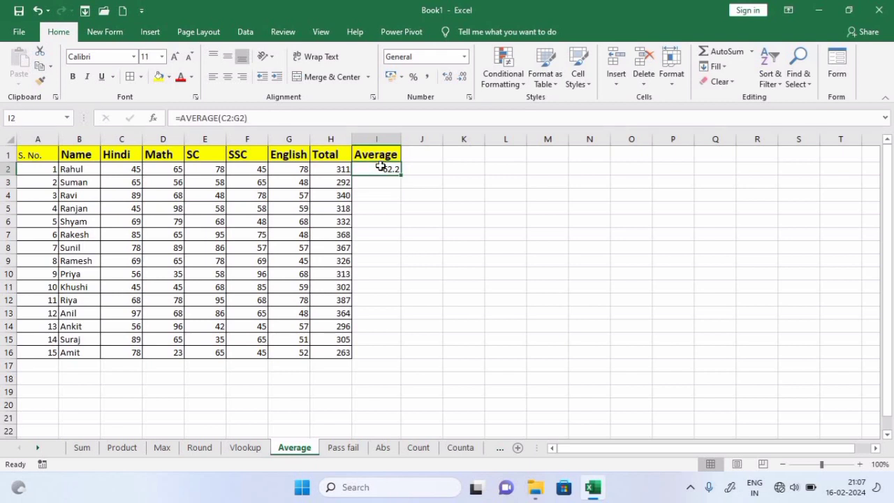
Give I2 the custom number format 00.0\% to show a one-decimal percentage
click(464, 57)
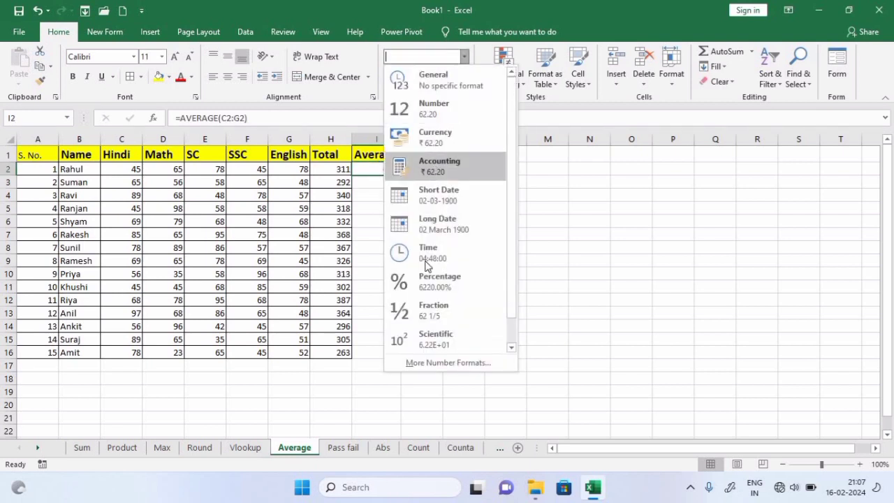
click(428, 360)
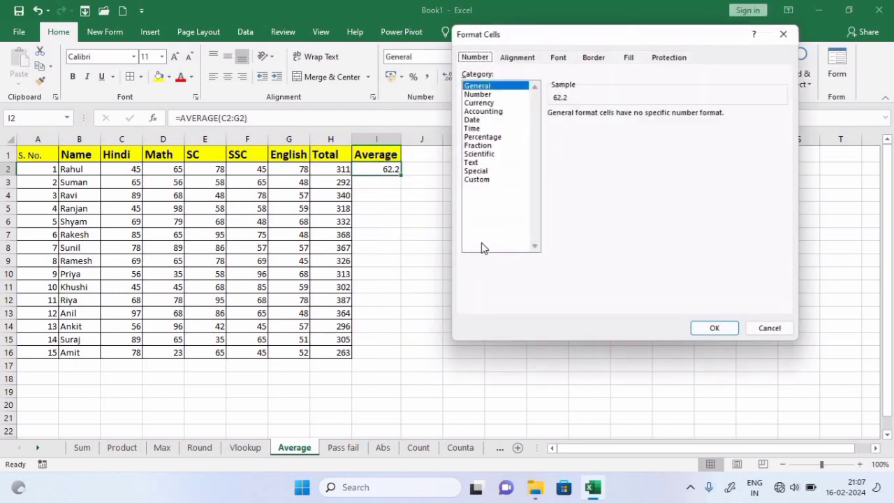
click(481, 179)
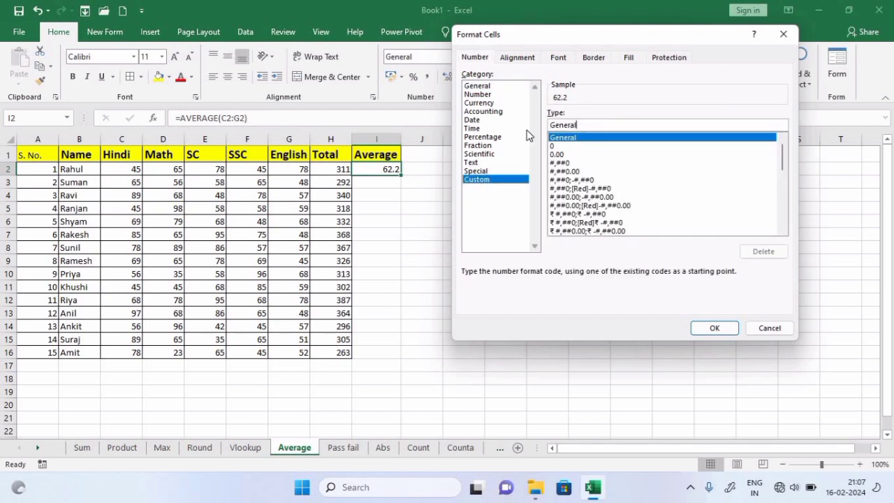
key(BackSpace)
key(BackSpace)
key(BackSpace)
key(BackSpace)
key(BackSpace)
key(BackSpace)
key(BackSpace)
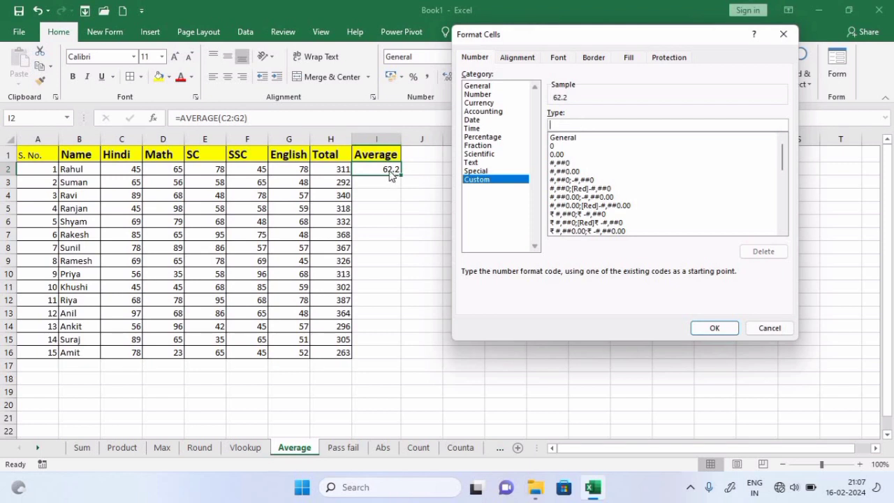
text(00.0\)
text(%)
click(716, 332)
Fill the average formula down to I16, showing 62.2% down to 52.6%
click(406, 216)
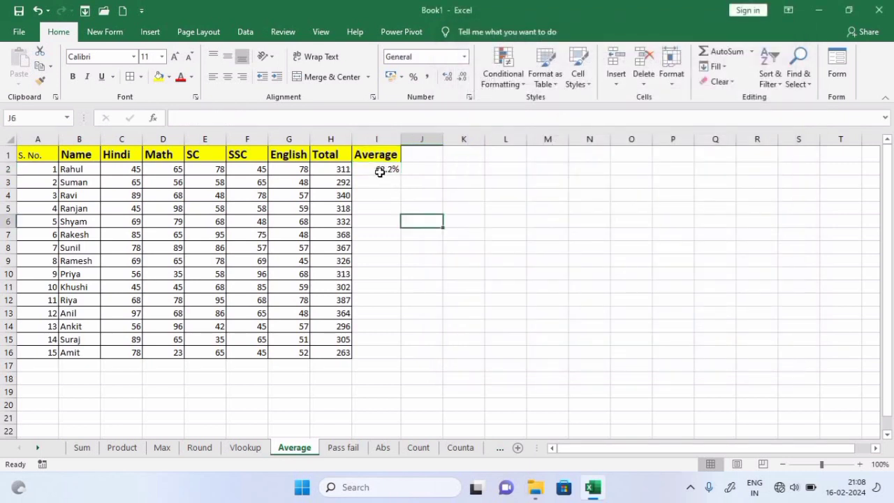
click(386, 171)
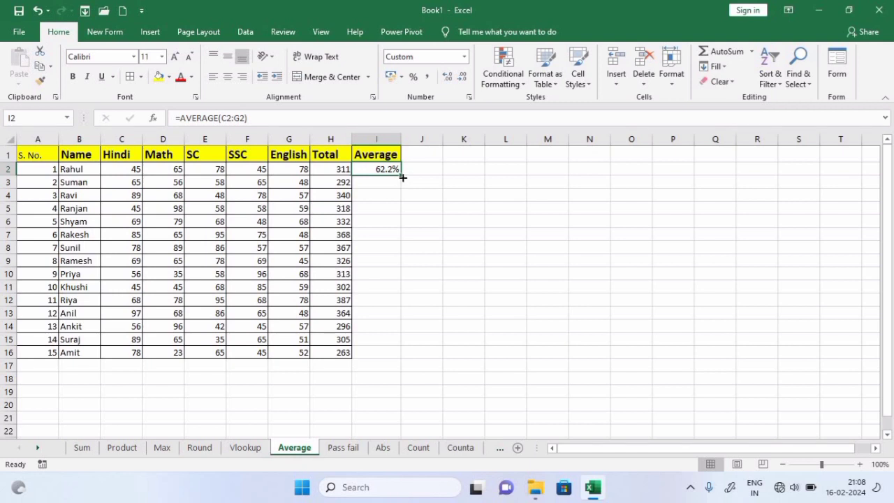
double_click(403, 177)
click(575, 247)
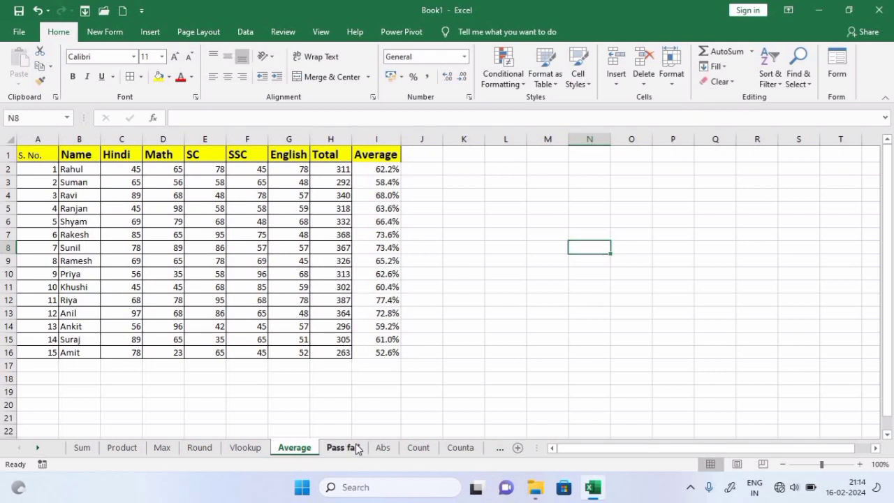
On the Pass fail sheet, enter =IF(C2<30,B2,"Pass") in I2, which shows Pass
click(356, 448)
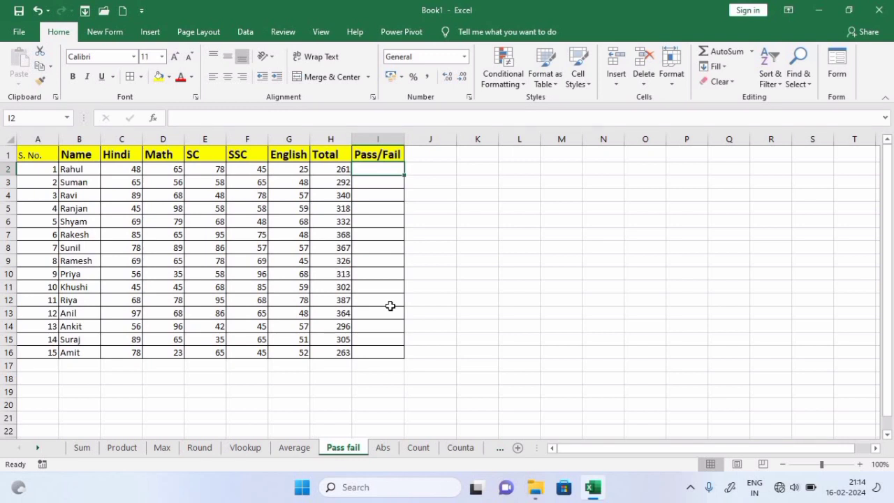
click(447, 258)
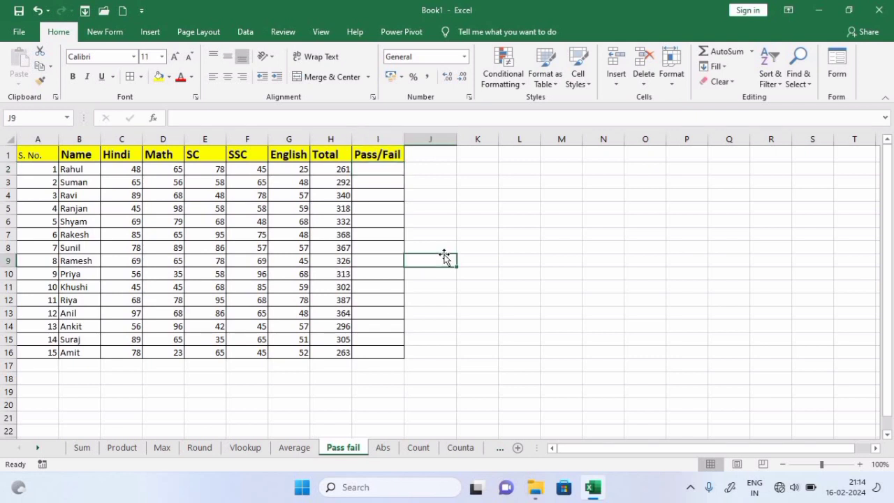
click(392, 170)
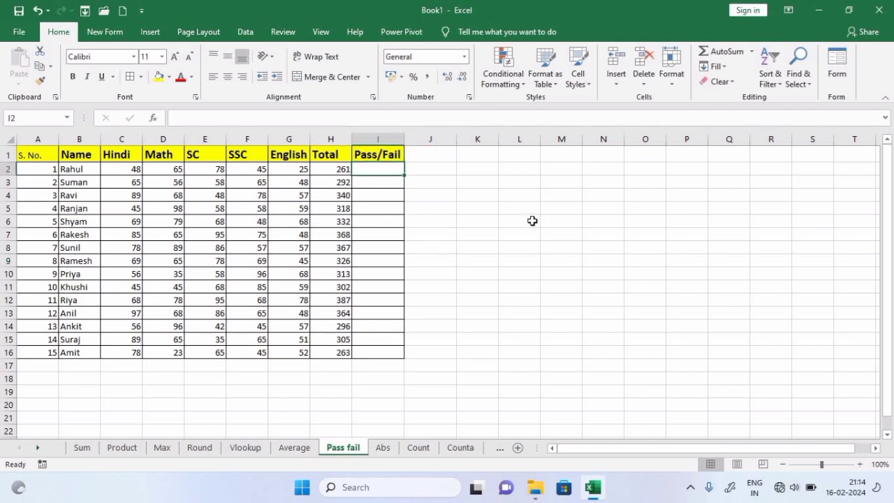
text(=if)
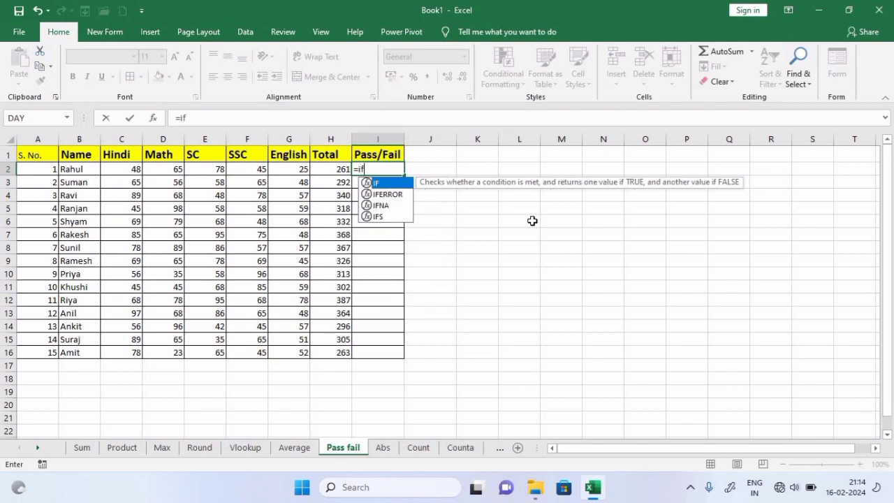
key(Tab)
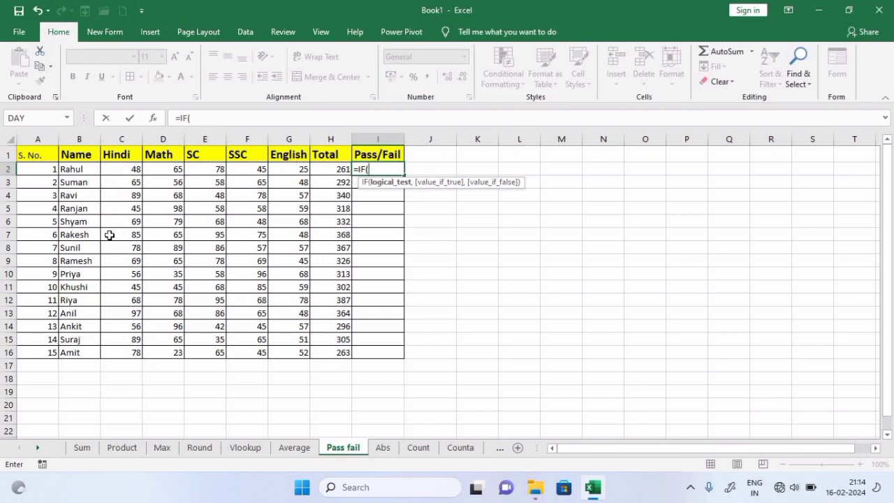
click(124, 169)
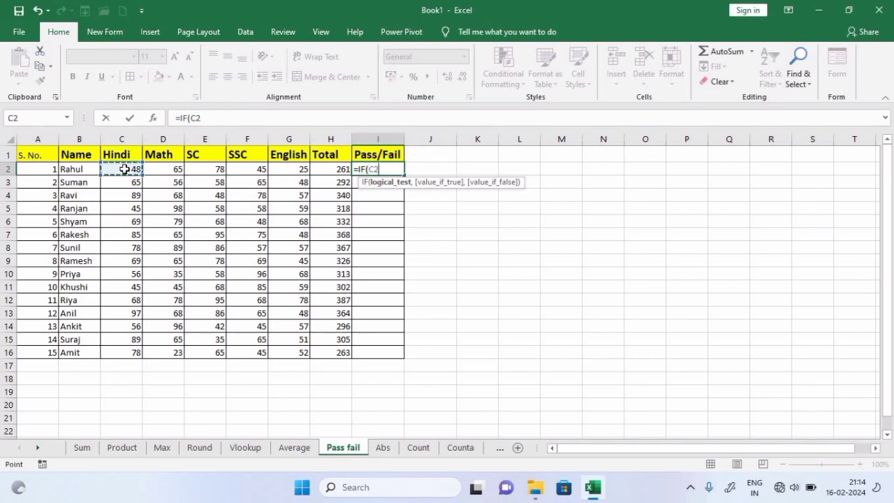
text(<30,)
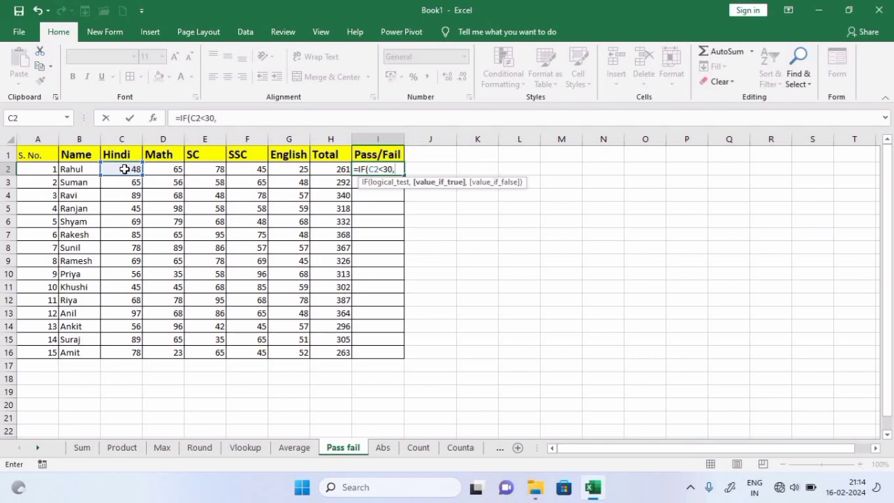
click(81, 171)
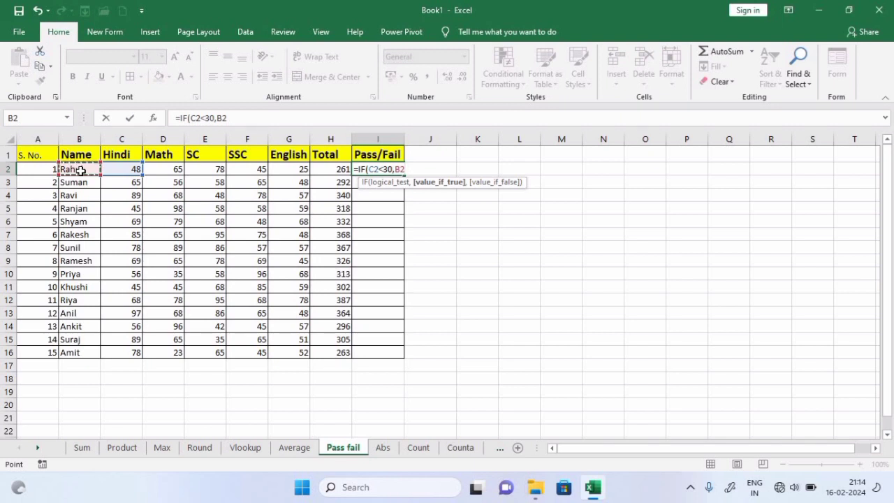
text(,)
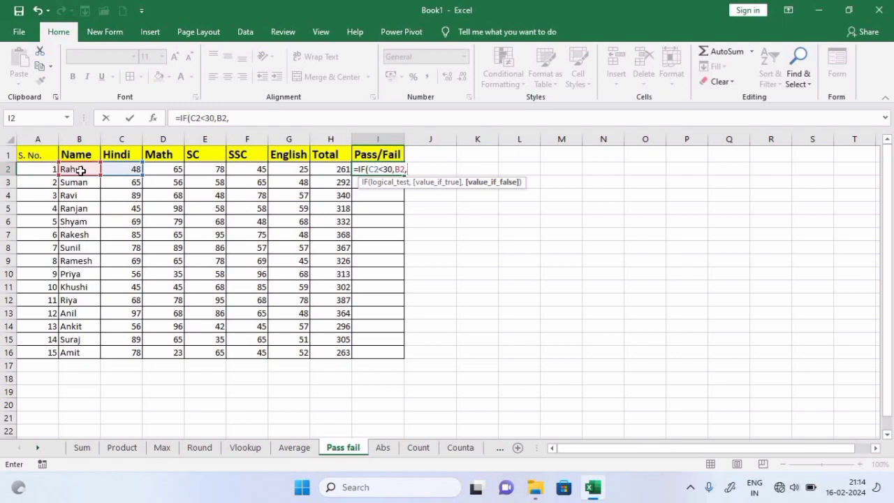
text("Pass"))
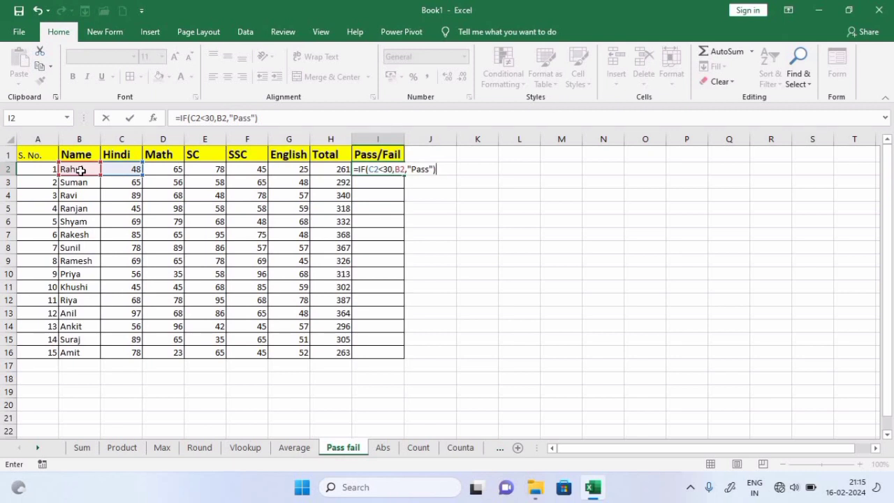
key(Return)
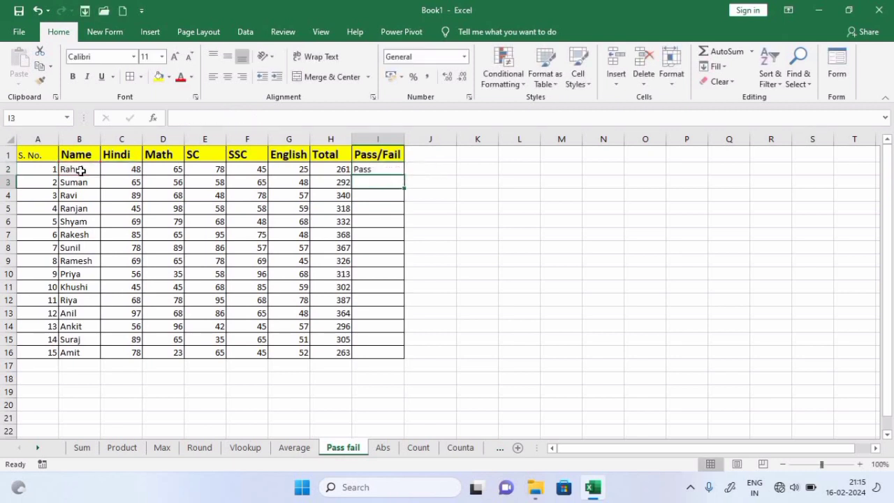
click(388, 172)
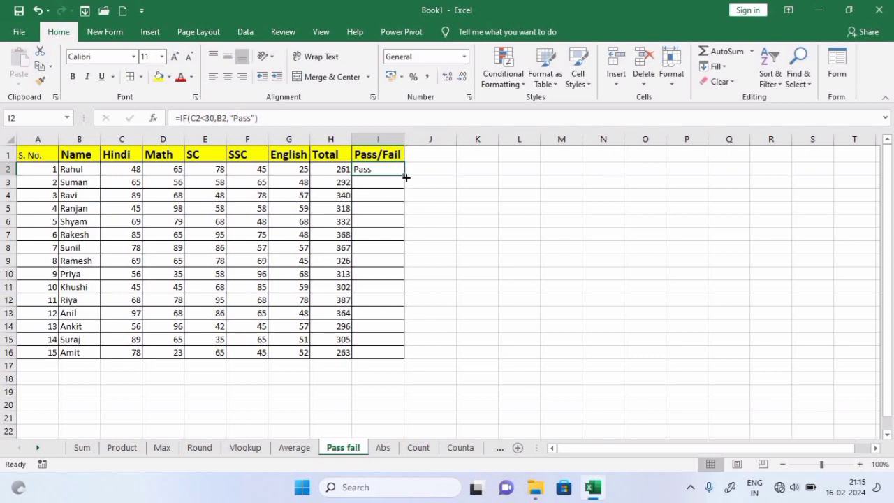
Fill the IF formula down to I16 and change Ranjan's Hindi mark to 12
drag(404, 179, 415, 364)
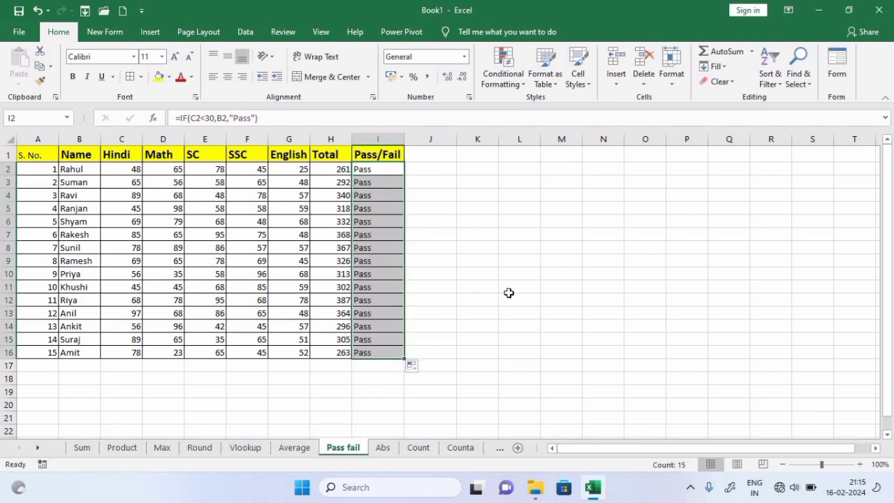
click(509, 292)
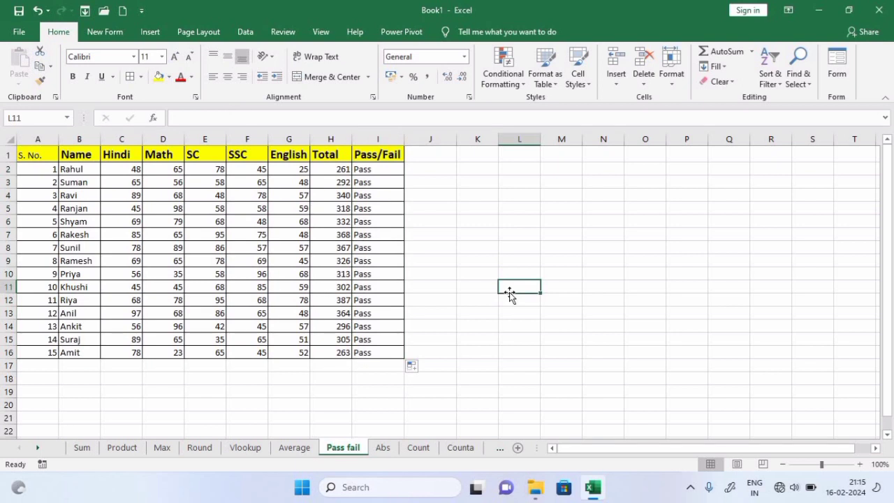
click(127, 207)
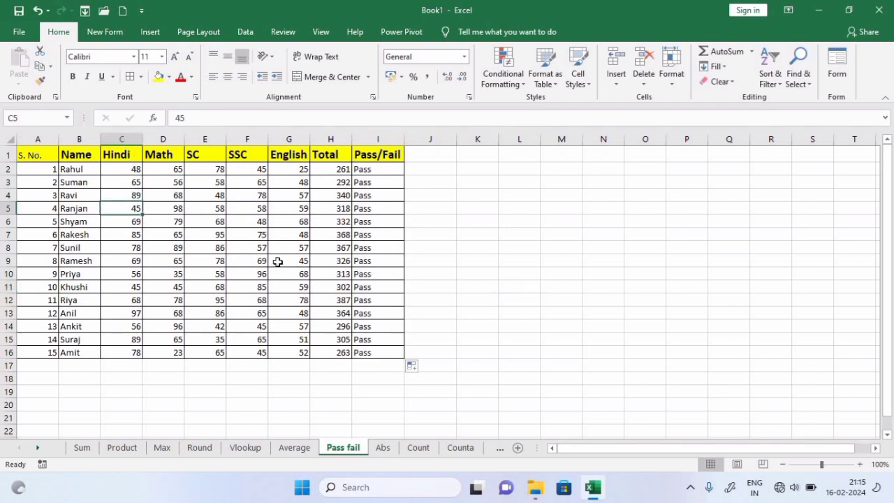
text(12)
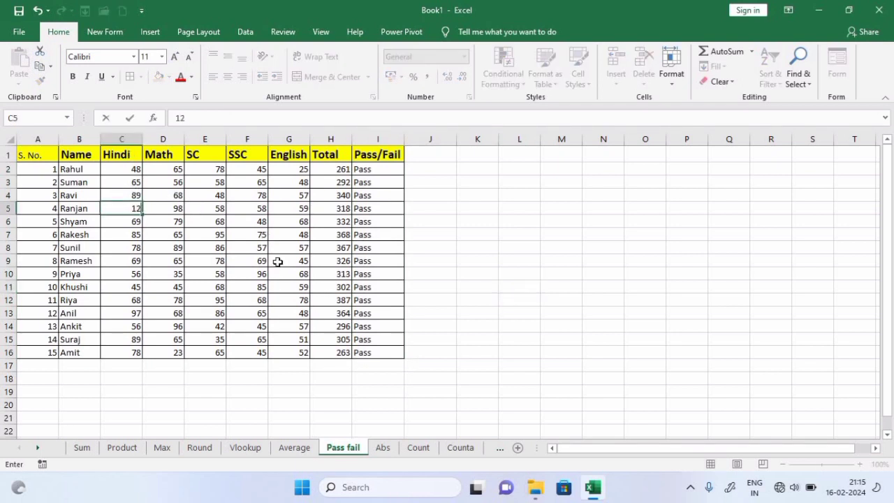
key(Return)
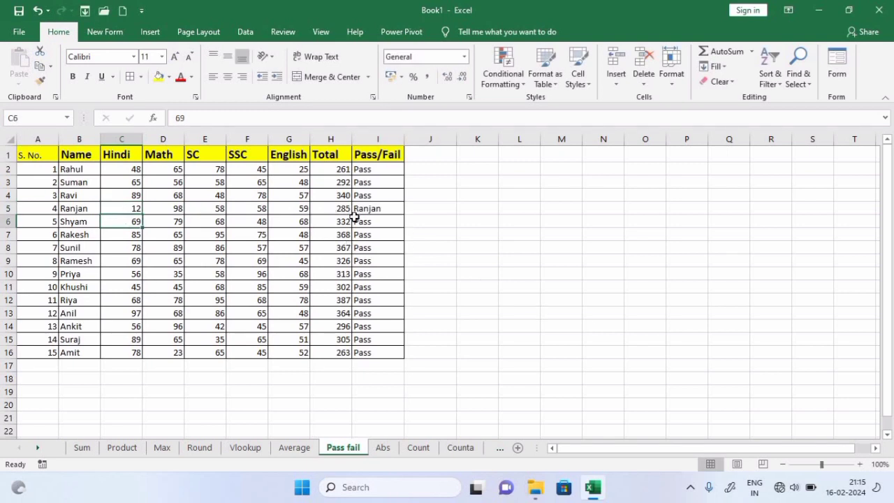
click(387, 210)
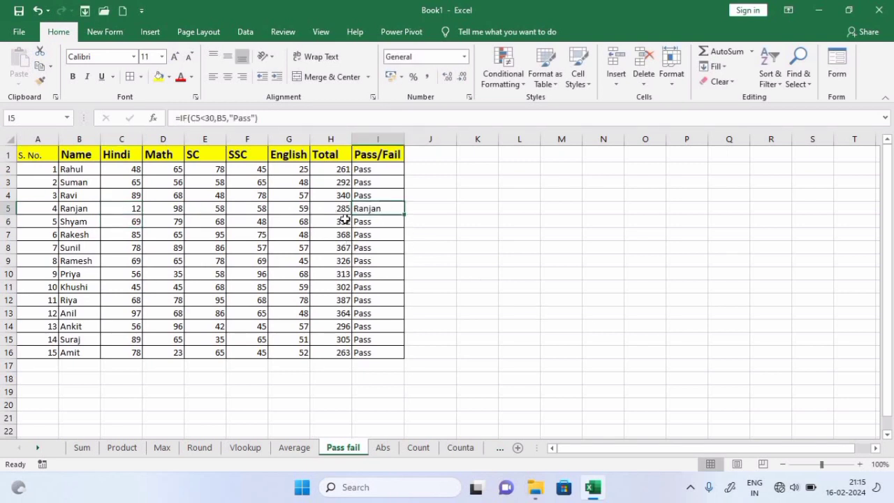
Change Priya's Hindi mark to 25 and check her Pass/Fail result
click(118, 274)
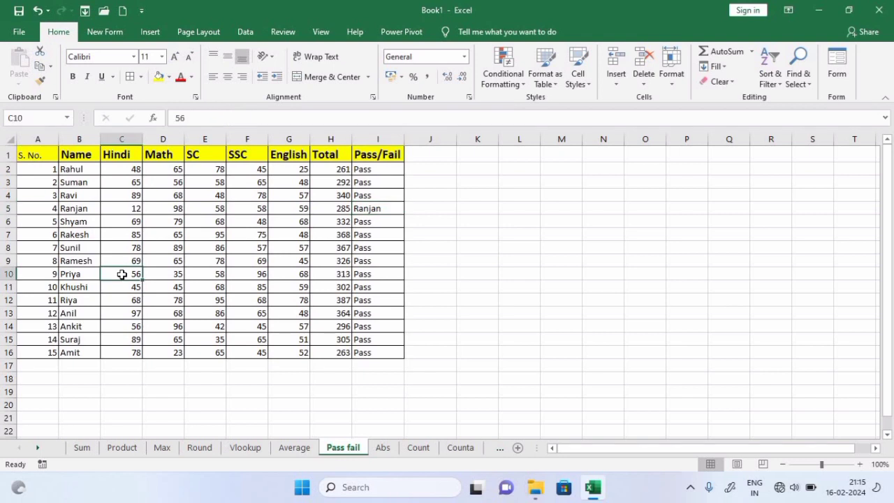
text(25)
key(Return)
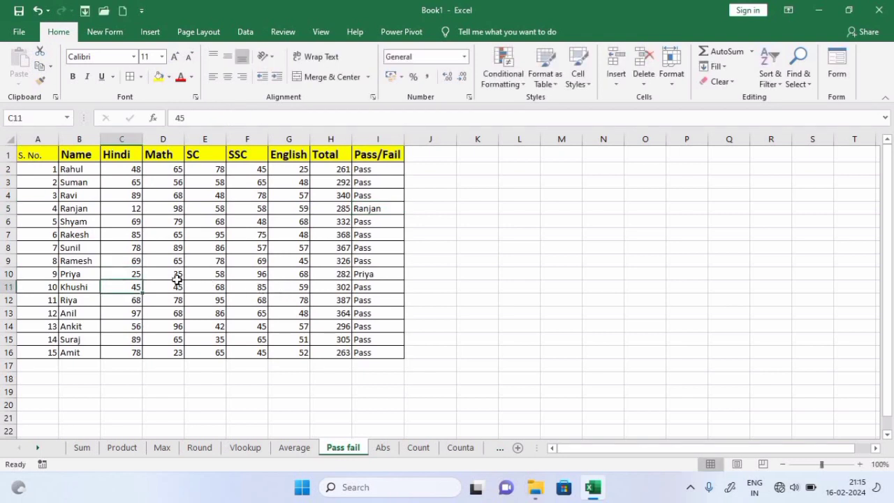
click(126, 274)
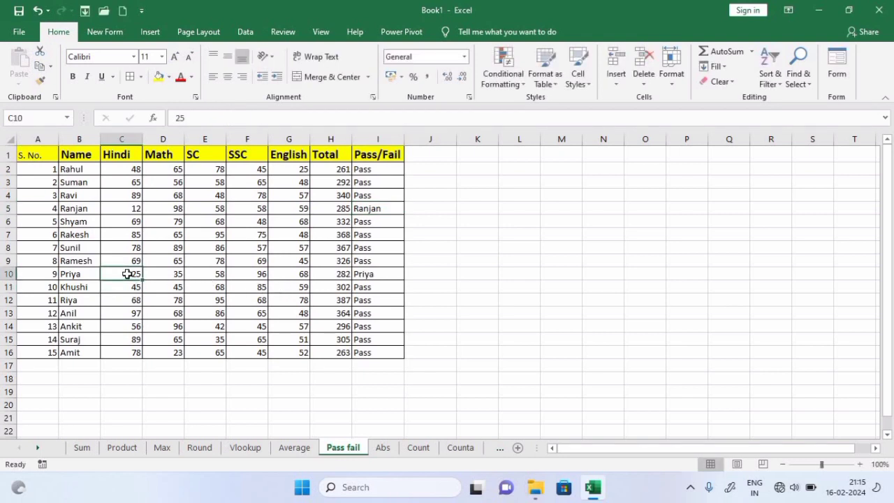
click(368, 275)
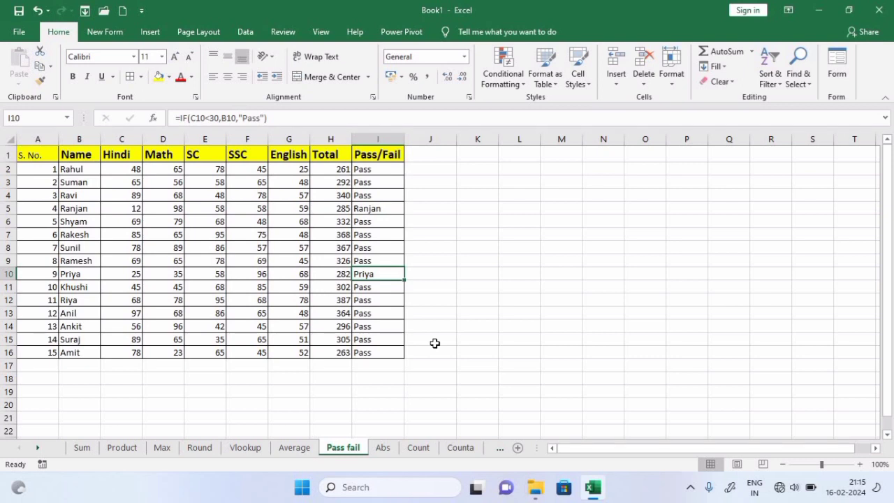
click(382, 450)
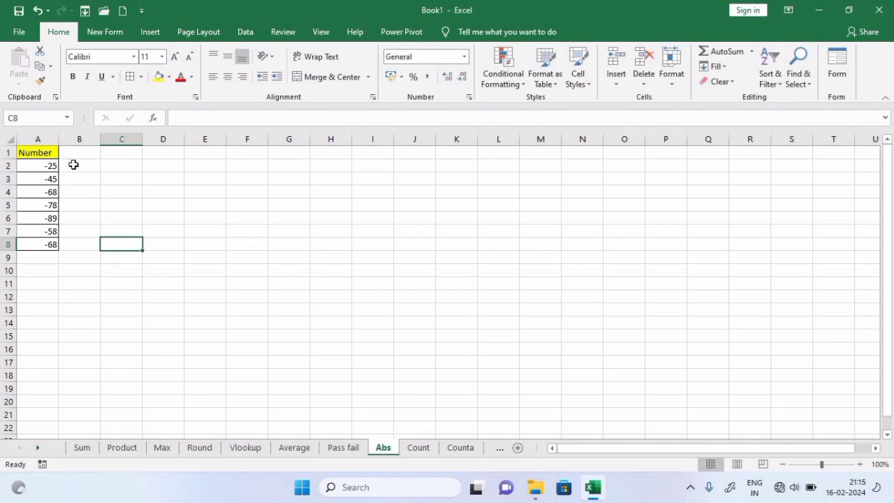
Enter =ABS(A2) in C2 to turn -25 into 25
click(122, 166)
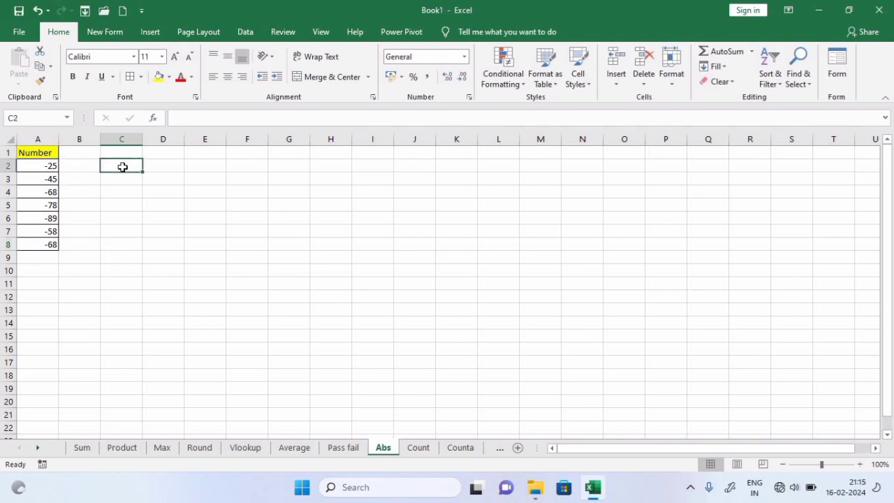
text(=a)
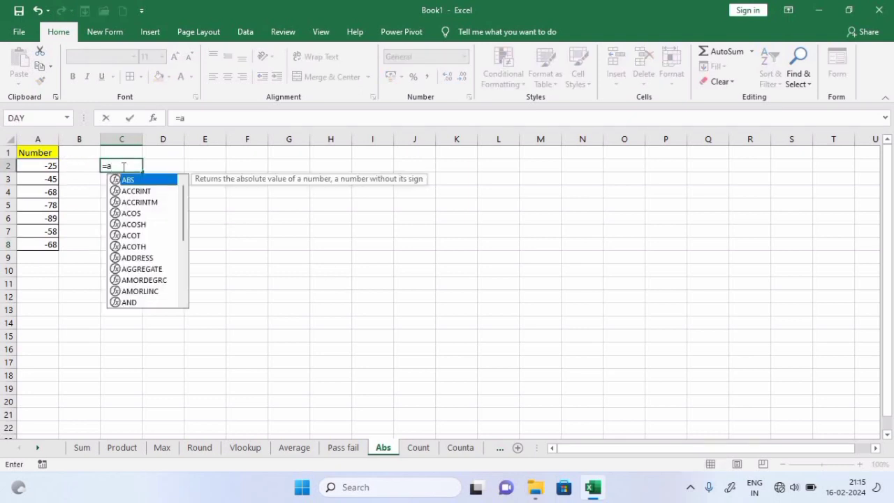
text(bs)
key(Tab)
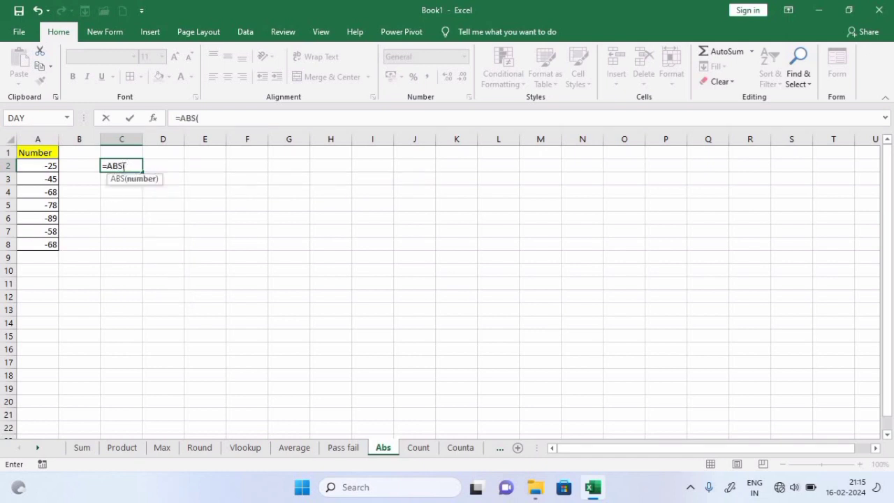
click(34, 164)
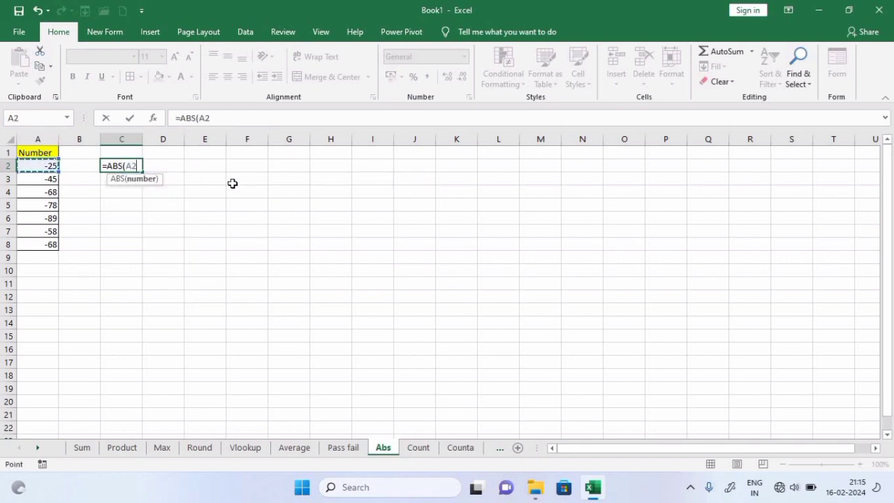
text())
key(Return)
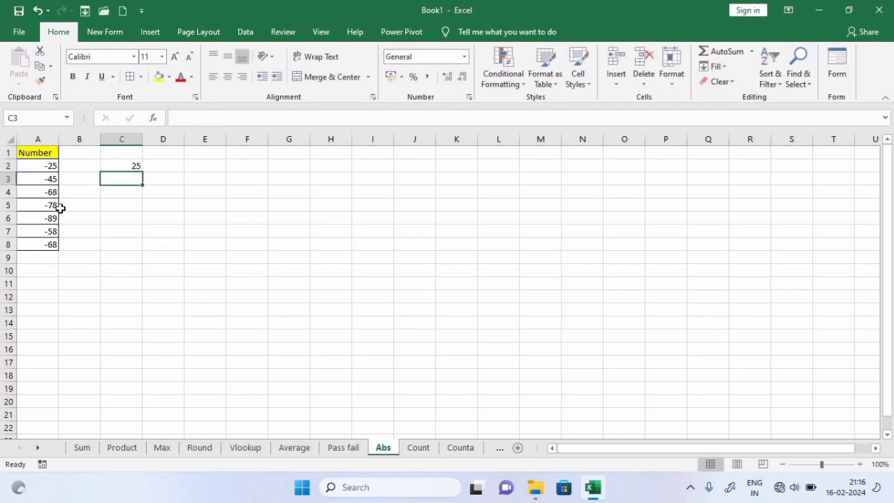
Fill the ABS formula down to C8, giving absolute values 25 to 68
click(130, 166)
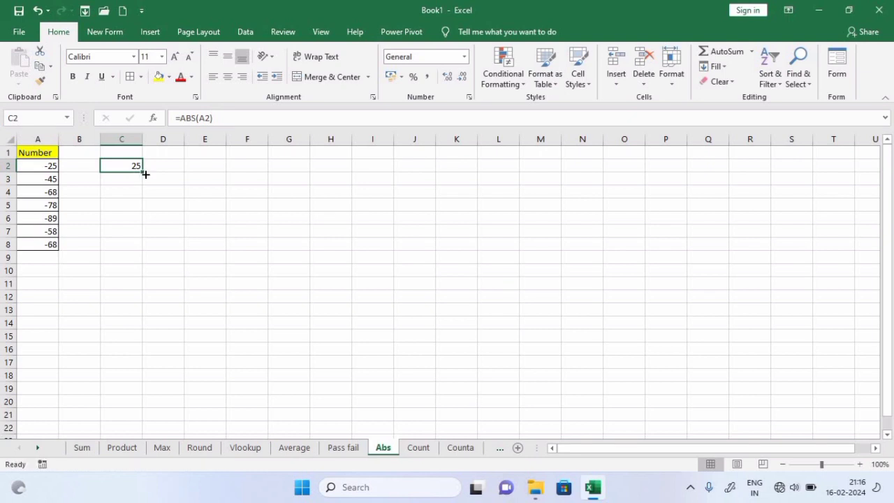
drag(144, 174, 133, 252)
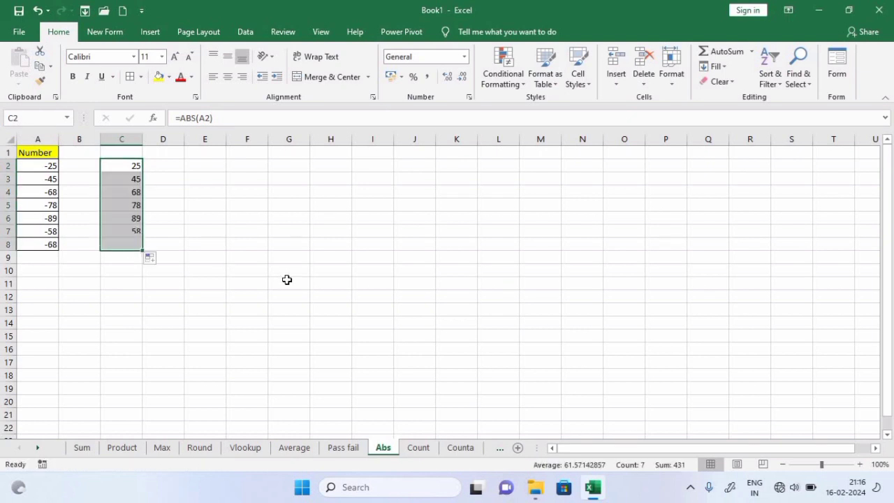
click(287, 280)
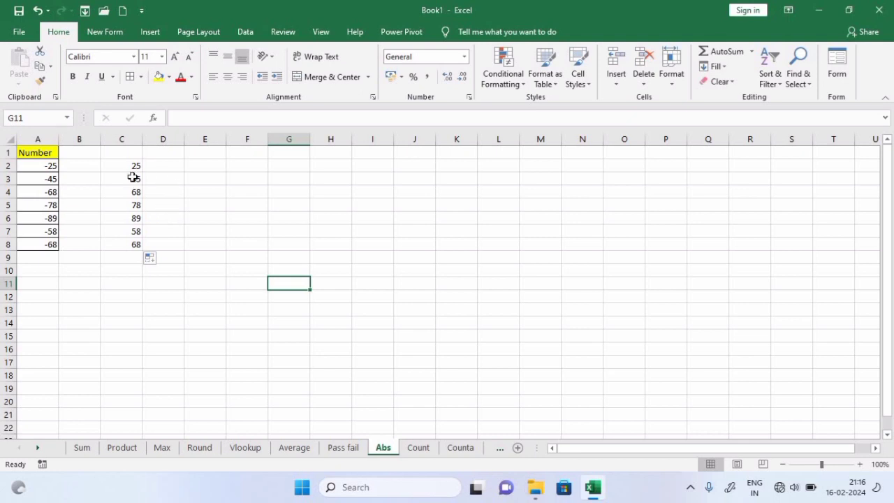
click(420, 448)
click(443, 296)
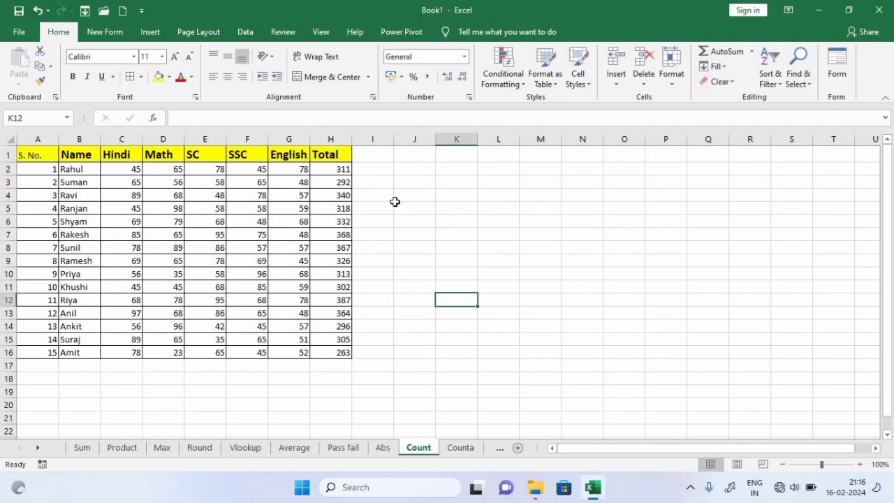
Enter =COUNT(H2:H16) in J2 to count the 15 numeric Total values
drag(325, 170, 326, 351)
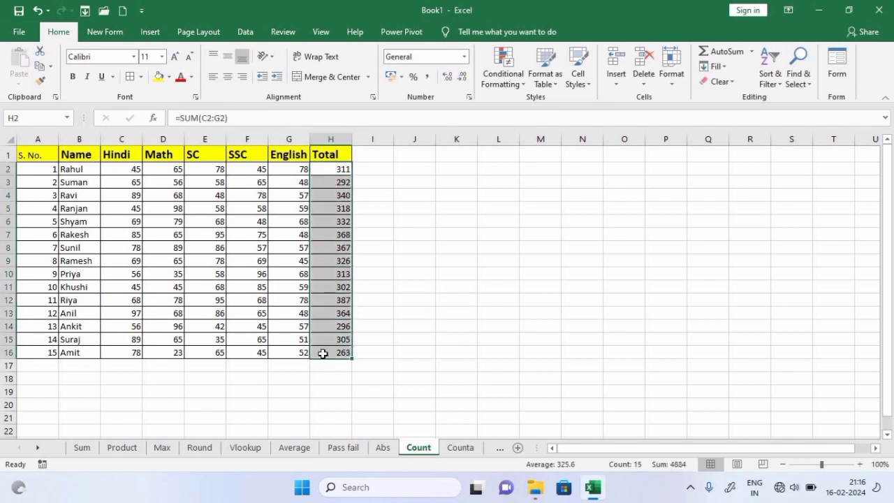
click(534, 305)
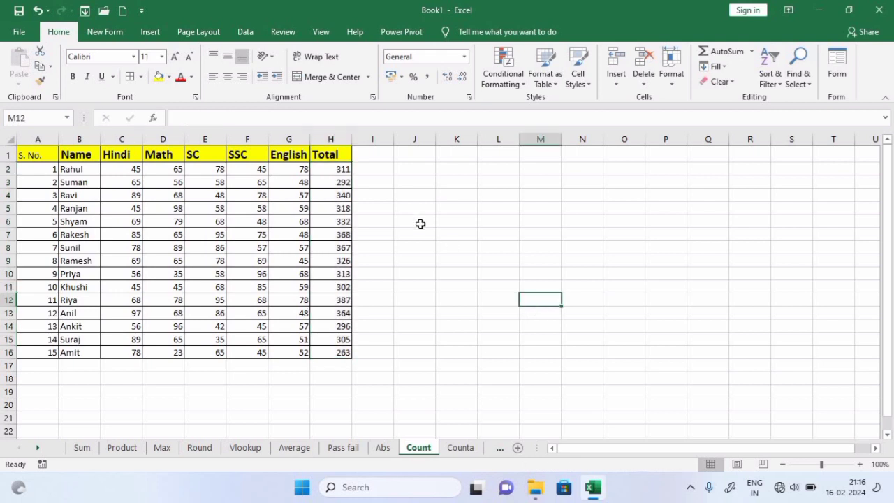
click(420, 170)
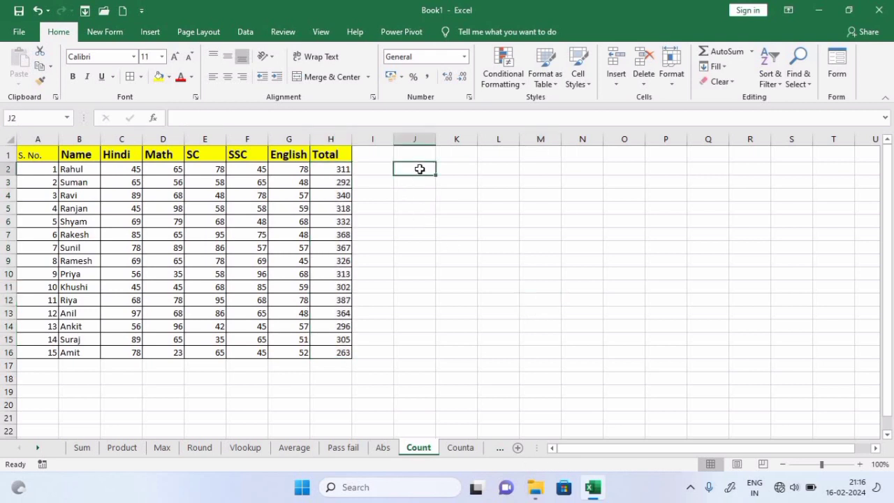
text(=count)
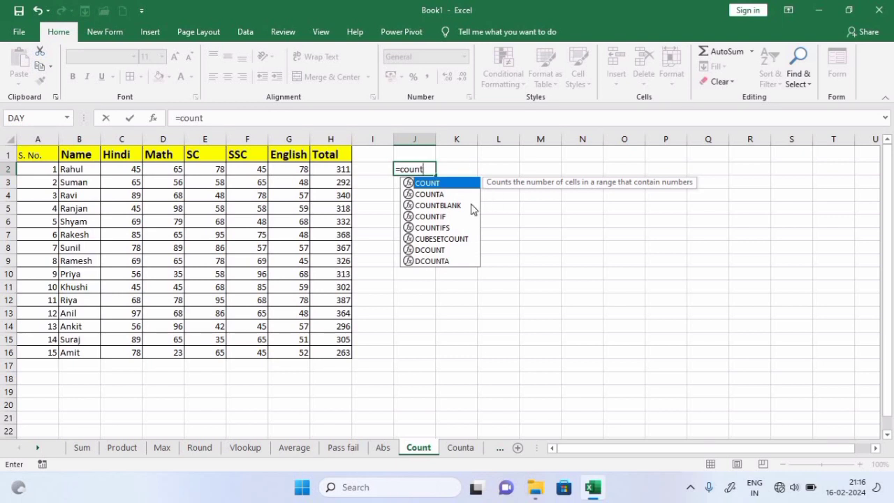
key(Tab)
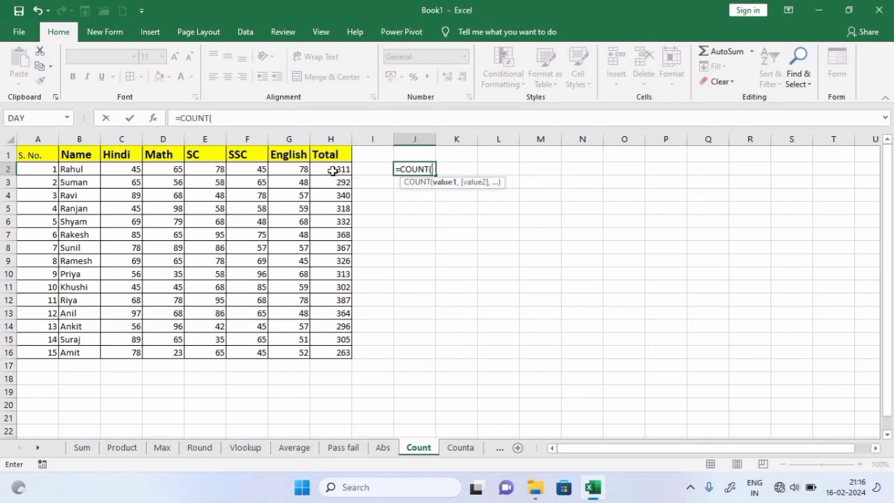
drag(333, 170, 336, 352)
text())
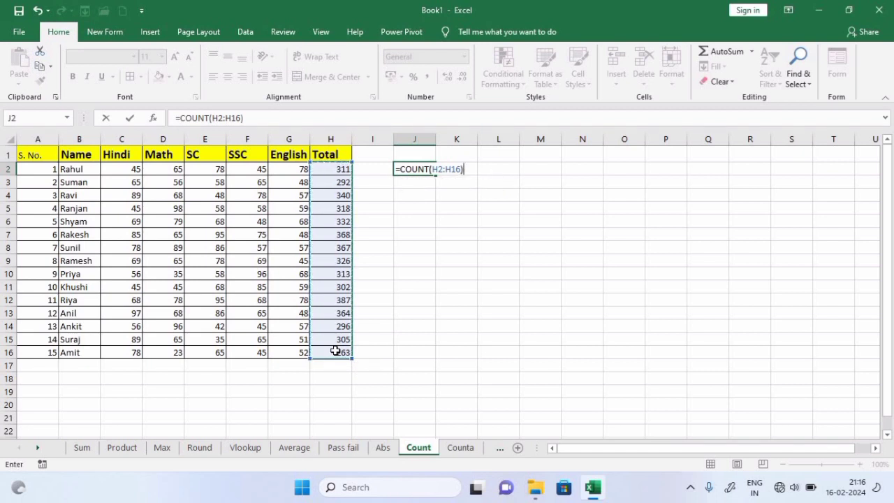
key(Return)
click(424, 169)
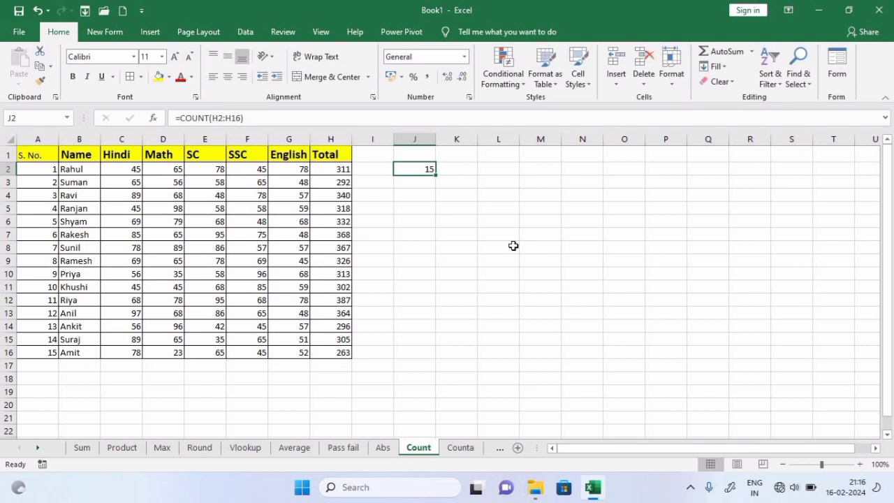
Open the Counta sheet and look over the text and number entries in column A
click(462, 448)
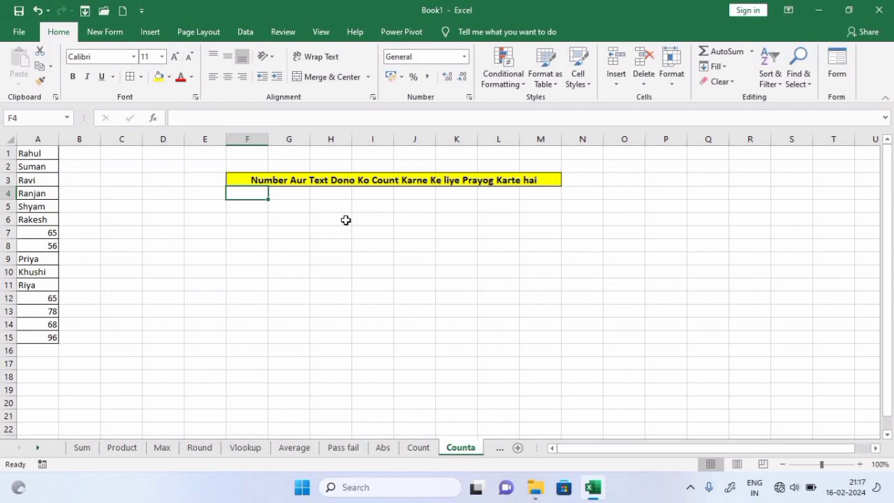
click(46, 155)
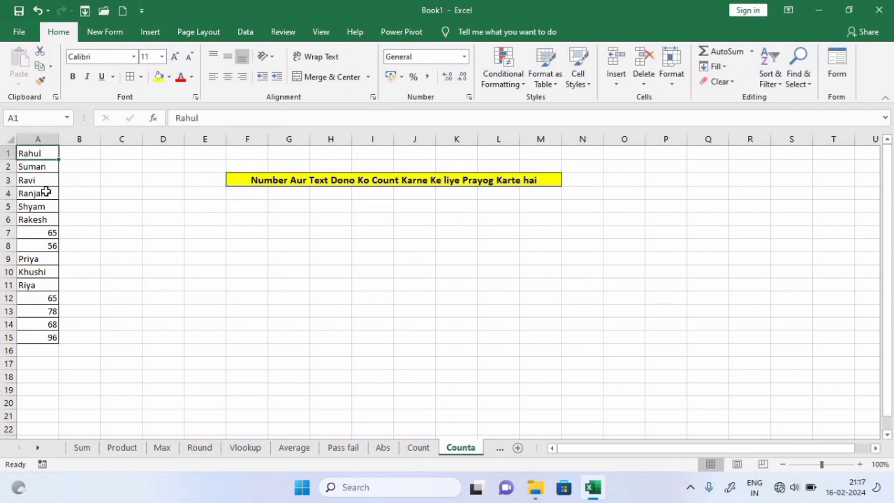
drag(45, 192, 43, 246)
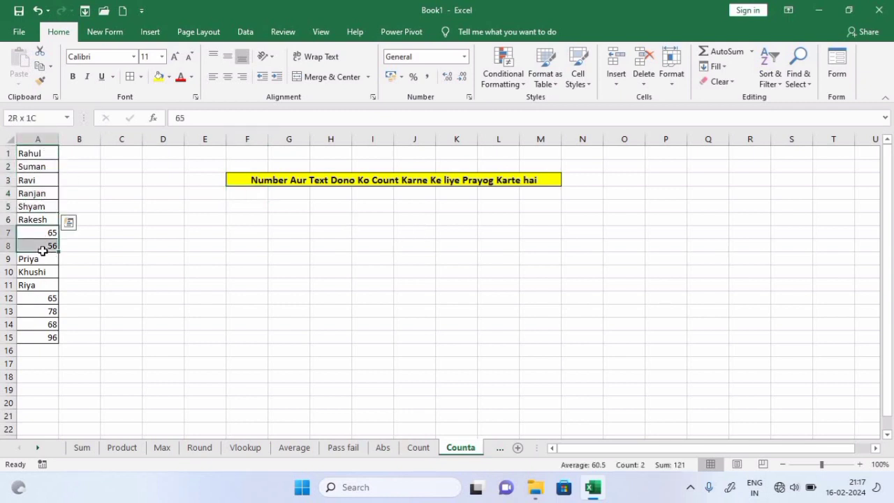
click(130, 261)
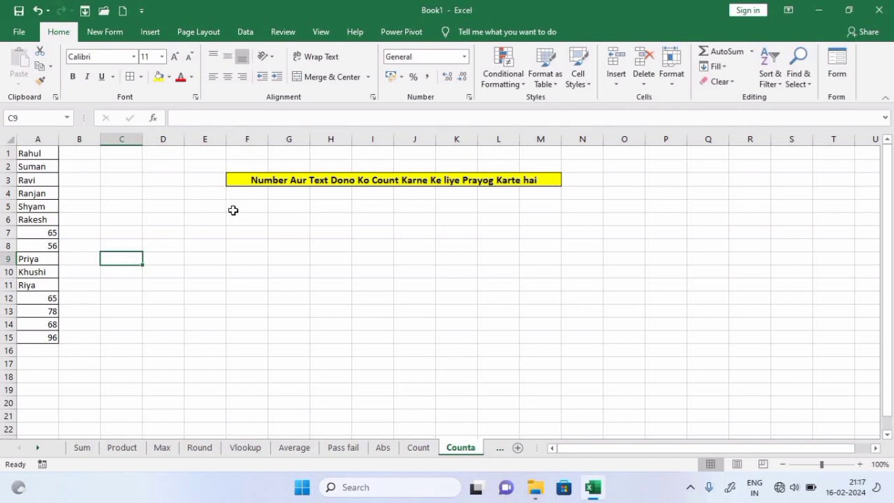
Enter =COUNTA(A1:A15) in F4, which shows 15
click(256, 199)
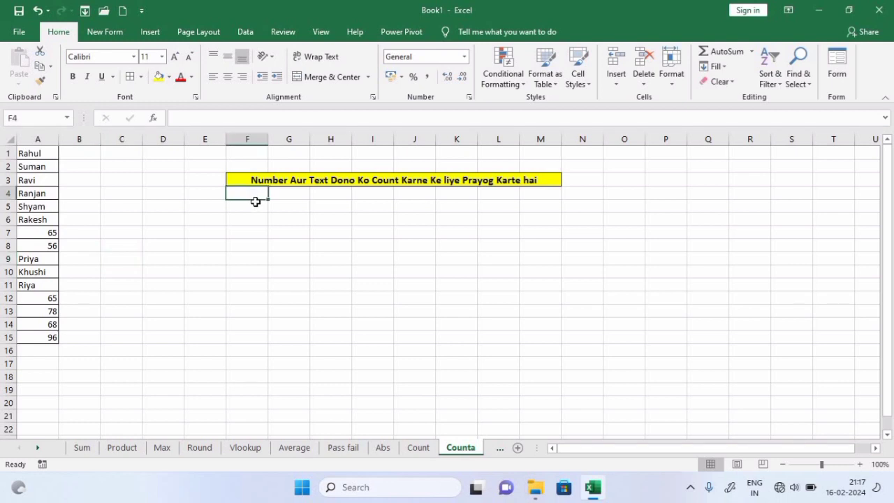
text(=counta)
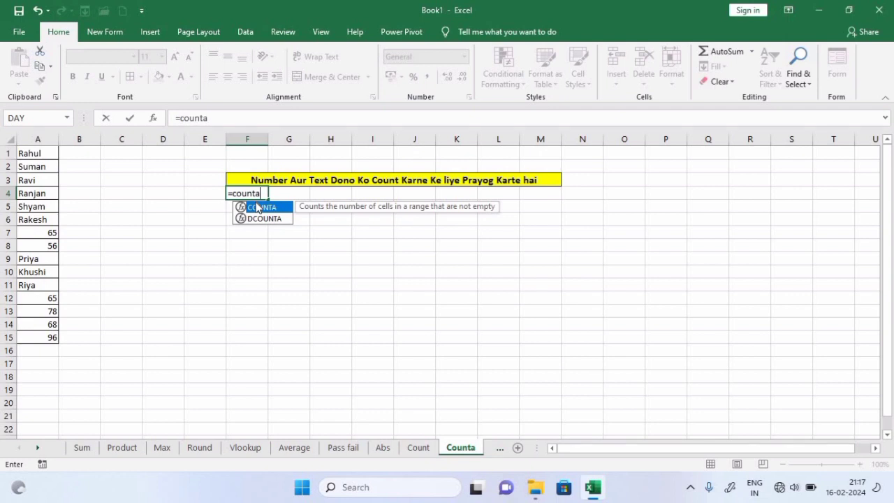
double_click(258, 208)
drag(40, 153, 44, 338)
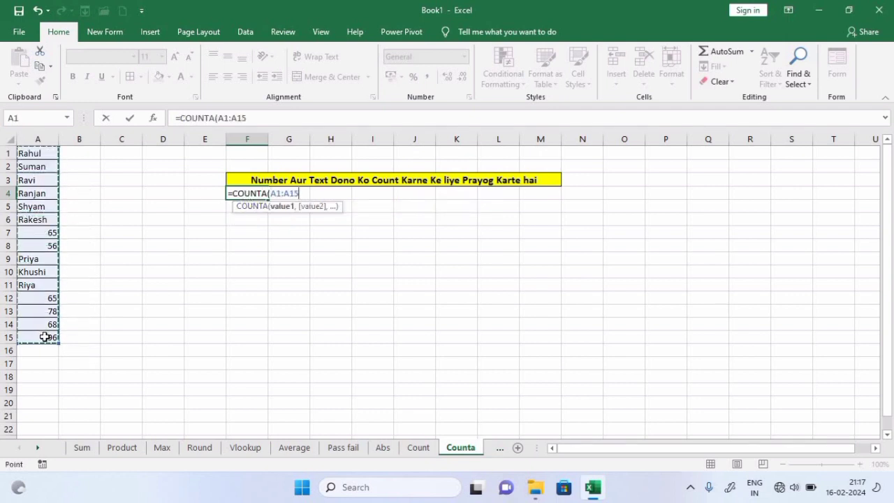
text())
key(ctrl+Return)
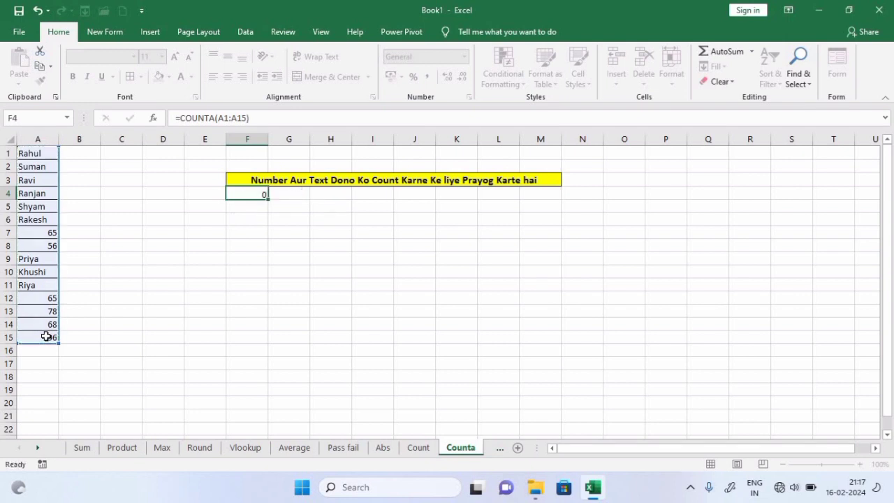
click(204, 193)
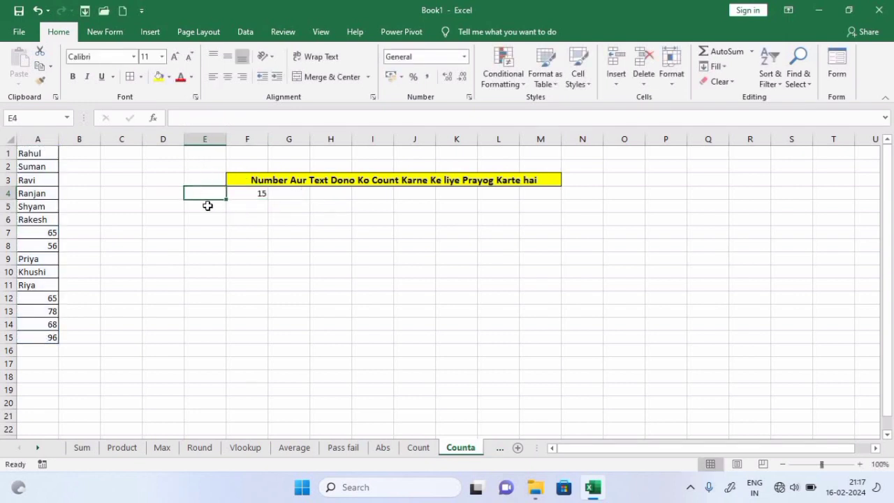
Label cell E3 'Count'
click(208, 176)
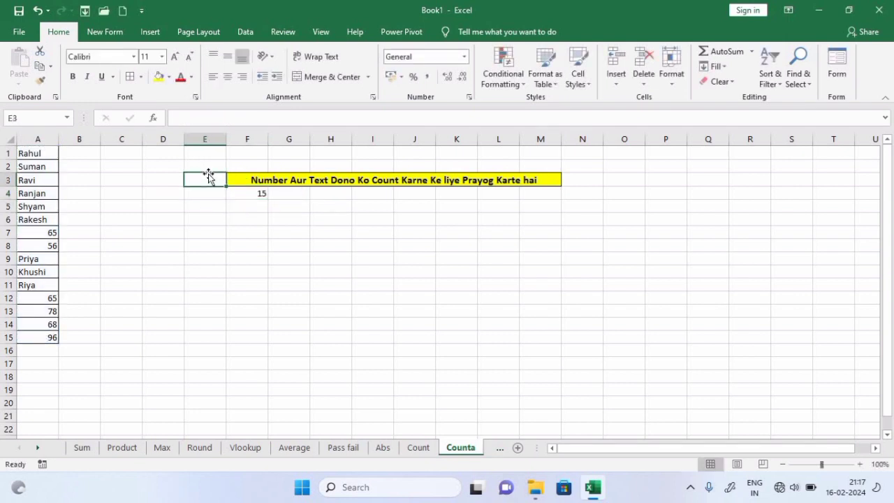
text(Cont)
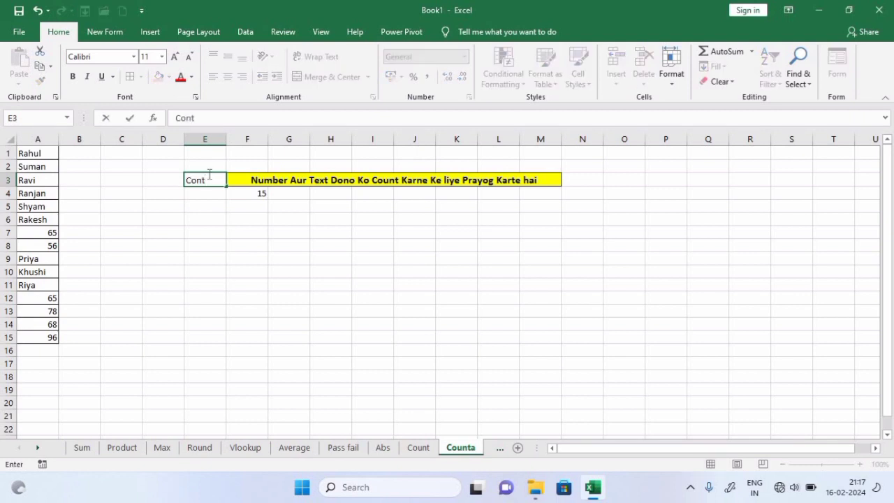
key(BackSpace)
key(BackSpace)
text(unt)
key(Return)
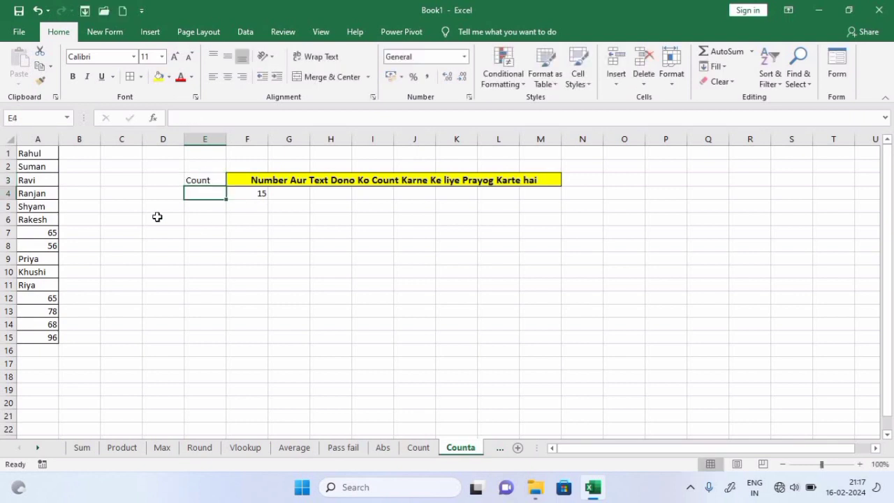
Enter =COUNT(A1:A15) in E4, which returns 6
text(=COUNT()
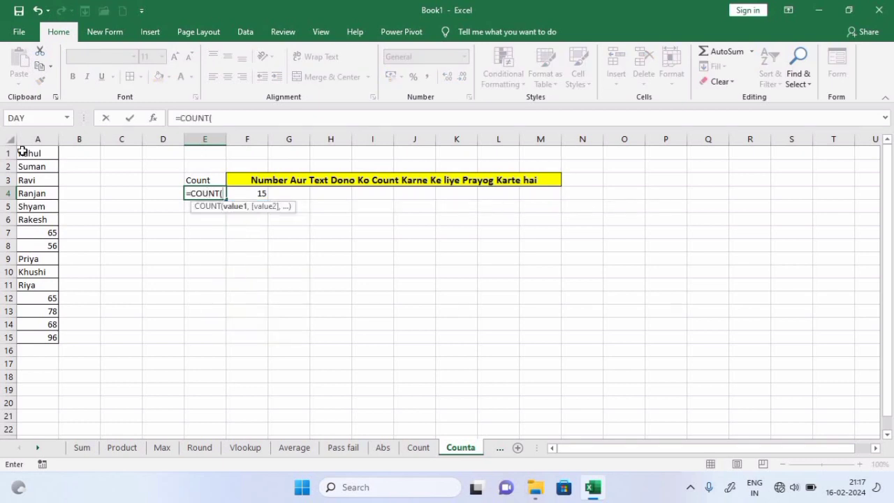
drag(32, 154, 35, 337)
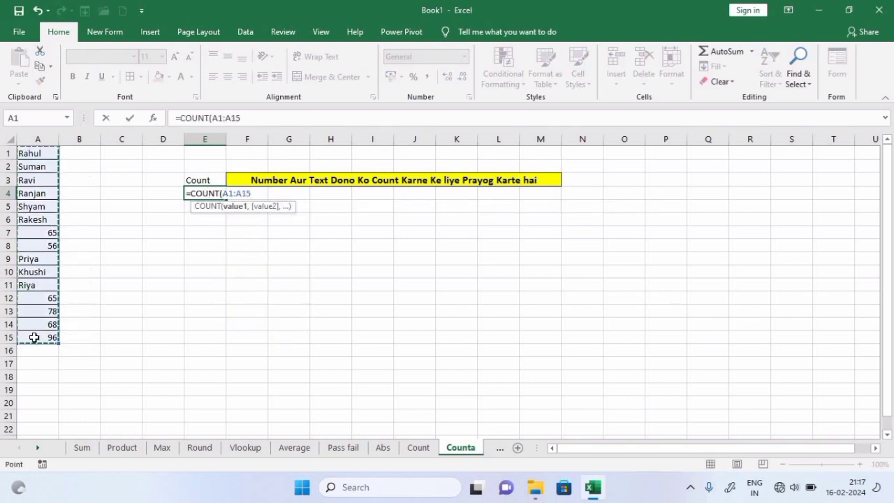
text())
key(Return)
click(324, 269)
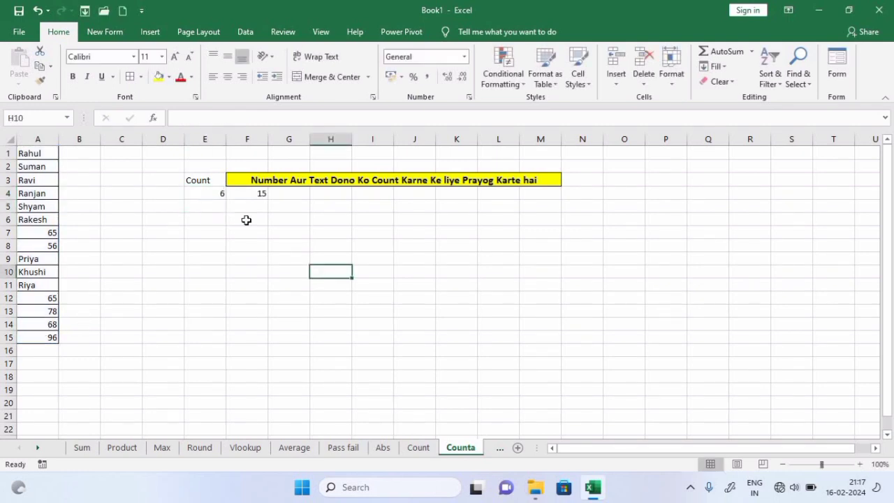
click(207, 192)
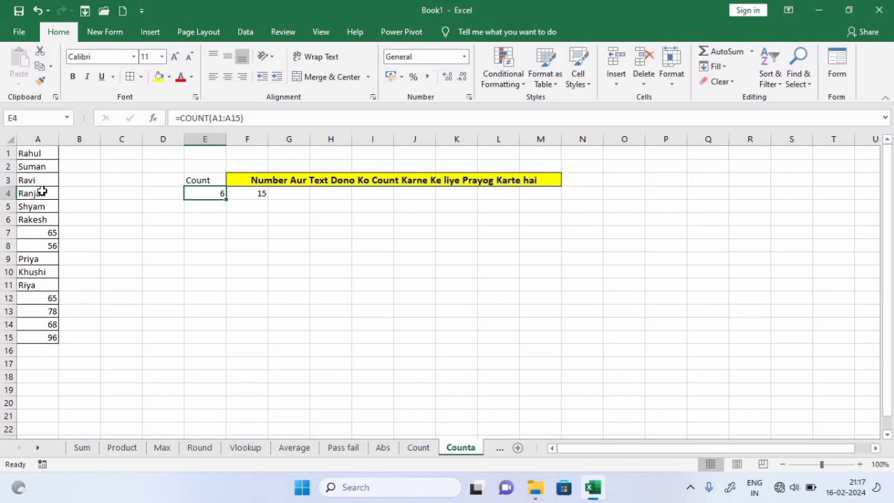
Compare the COUNT result with COUNTA's 15 in F4, then move to the Randbetween sheet
drag(40, 193, 39, 208)
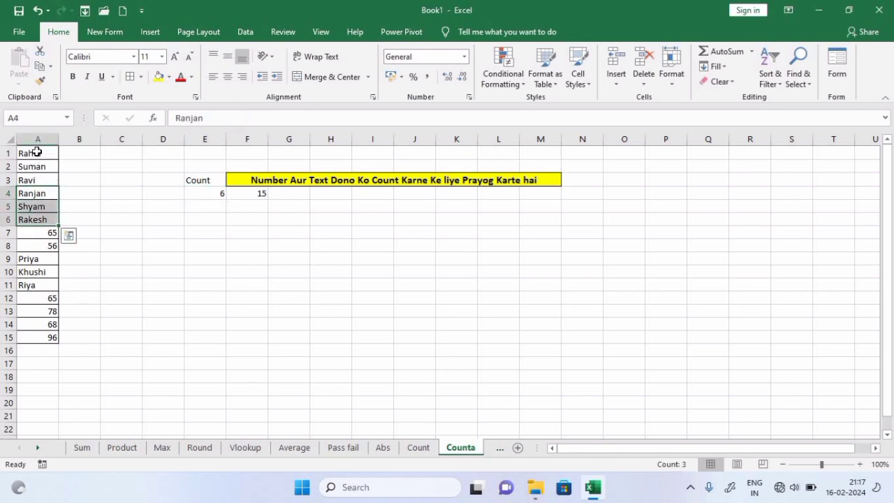
drag(36, 148, 36, 222)
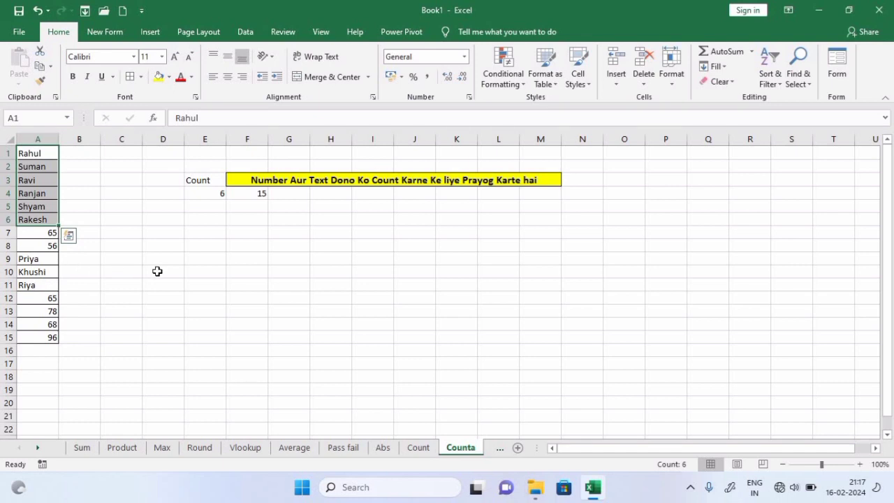
click(259, 195)
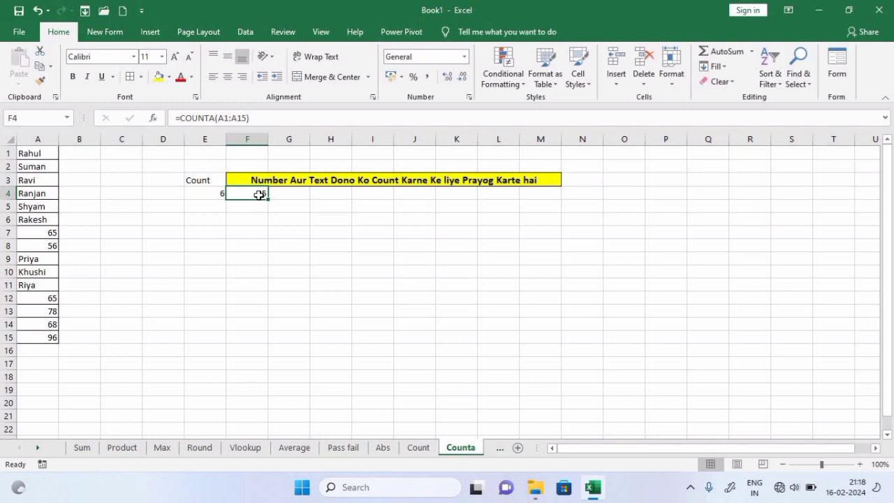
click(504, 449)
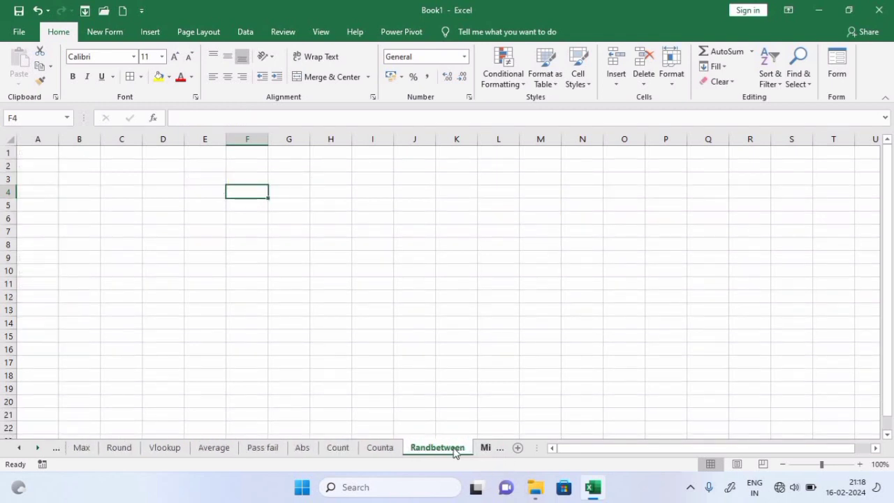
Fill every cell of A1:K18 with =RANDBETWEEN(30,100) at once using Ctrl+Enter
click(265, 309)
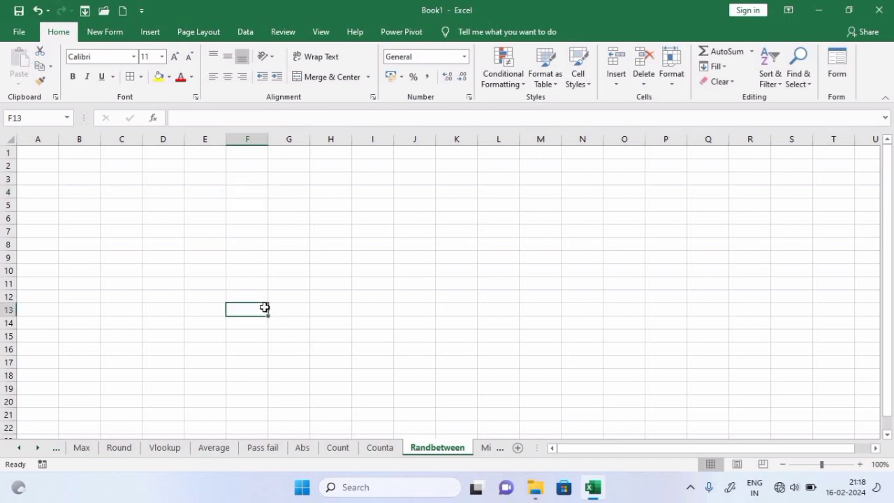
click(69, 170)
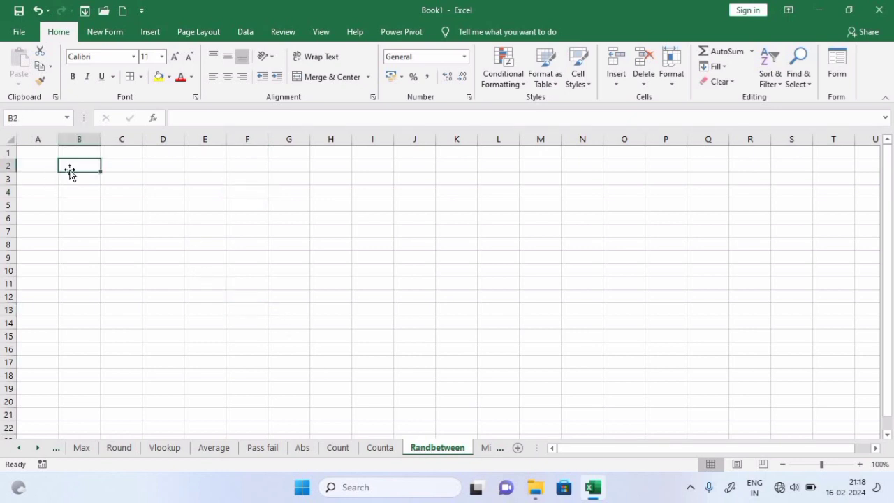
drag(44, 150, 450, 373)
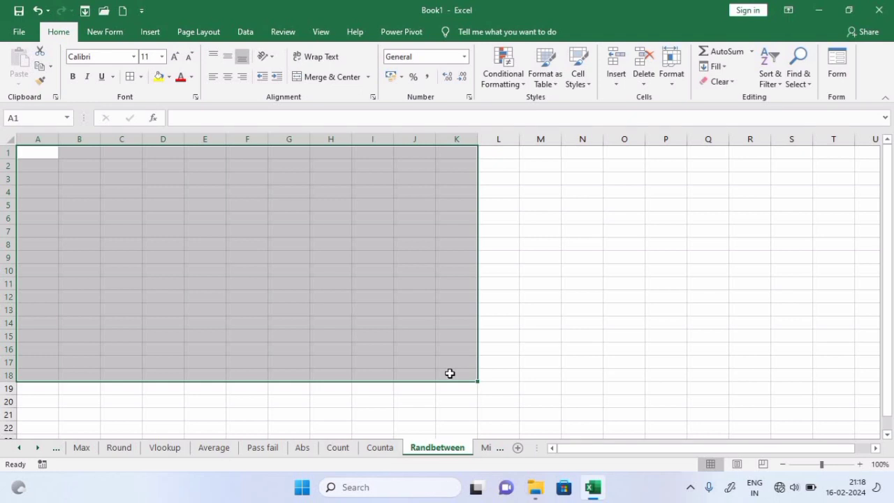
text(=rand)
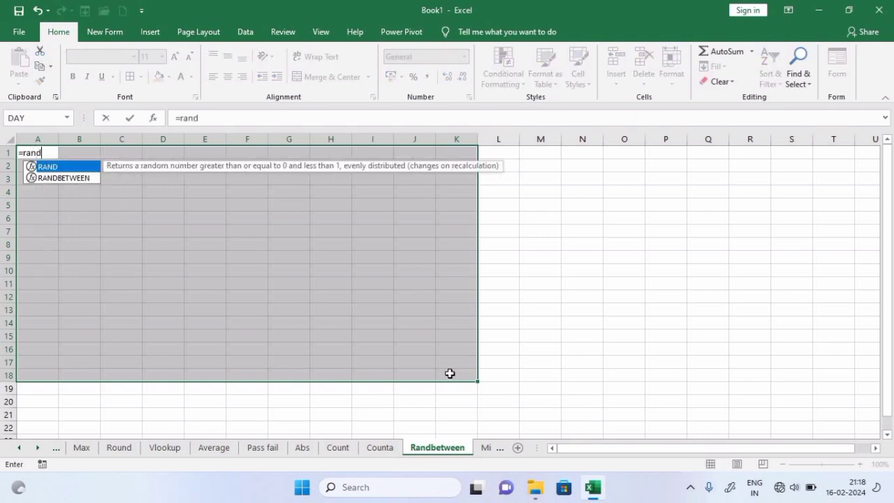
text(betw)
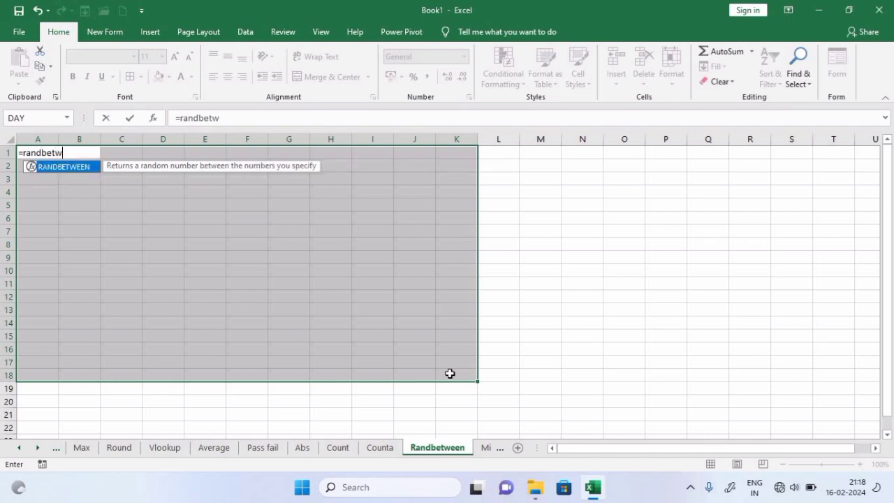
text(een)
key(Tab)
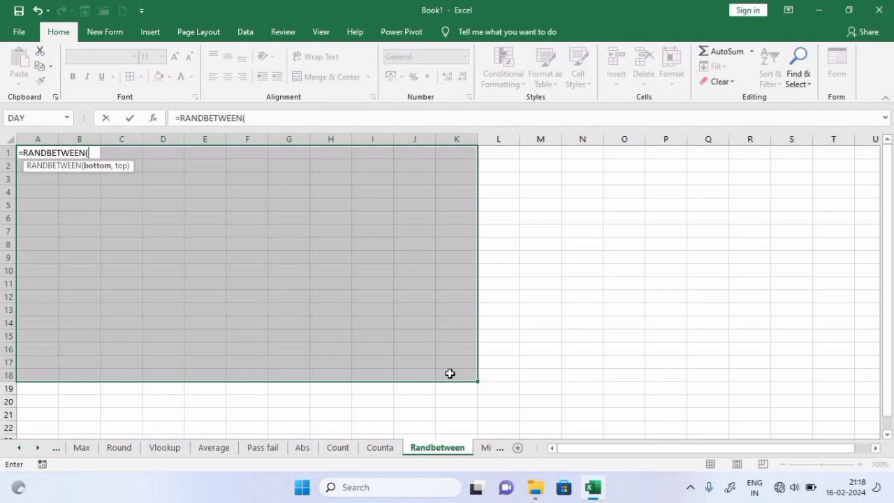
text(30,)
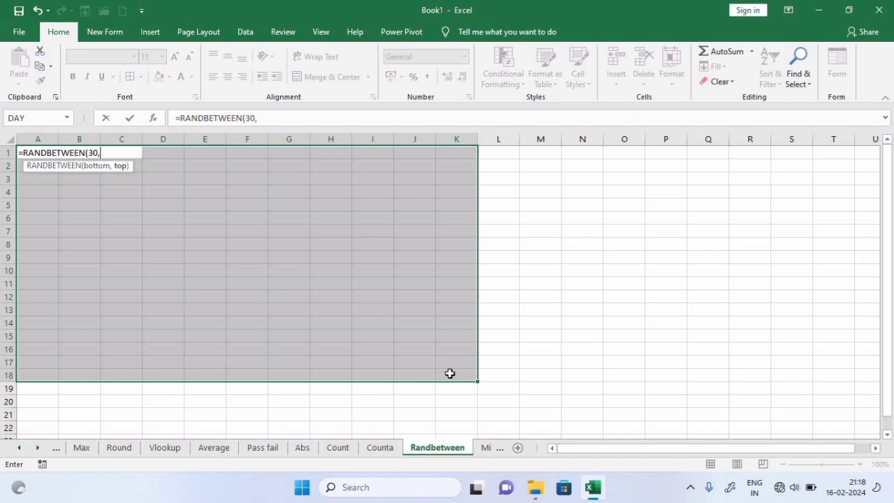
text(100))
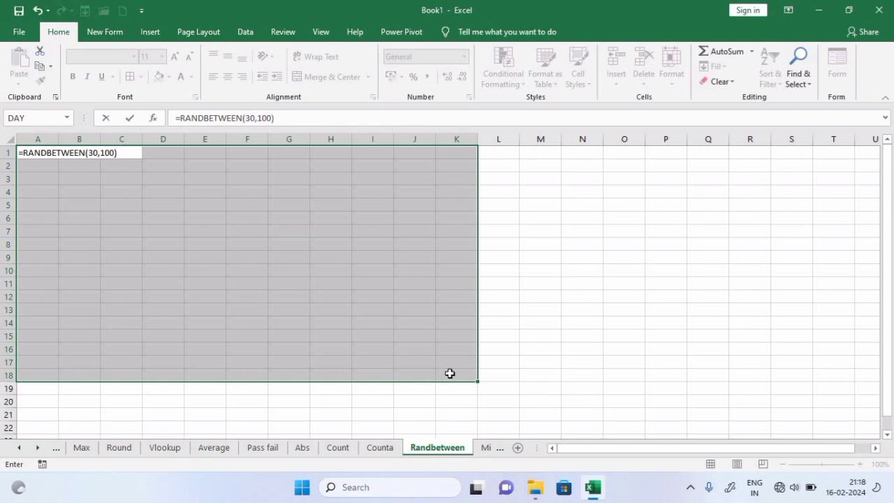
key(ctrl+Return)
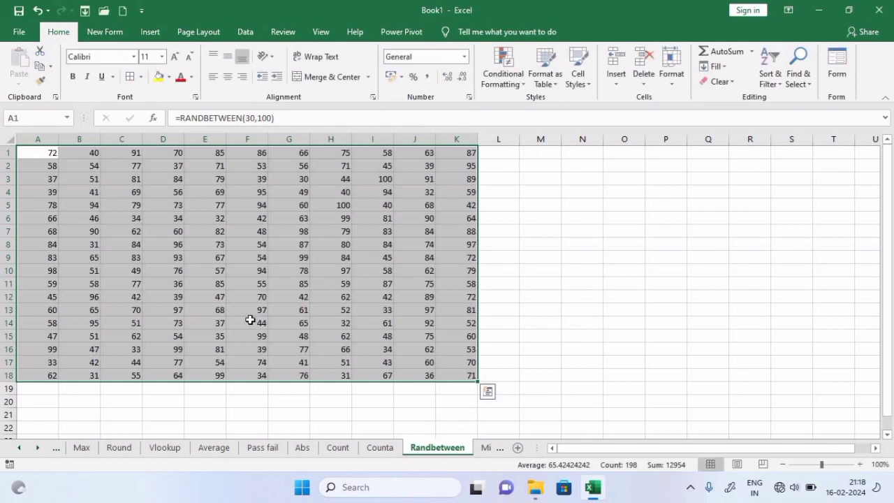
click(148, 230)
drag(24, 150, 457, 373)
click(633, 340)
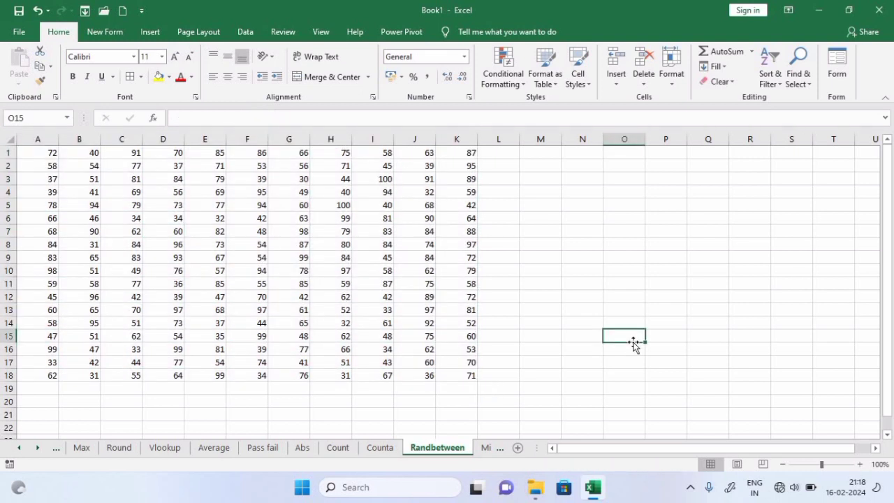
On the Min sheet, enter =MIN(G2:G16) in I2 to get 45, then go to the Upper sheet
click(485, 447)
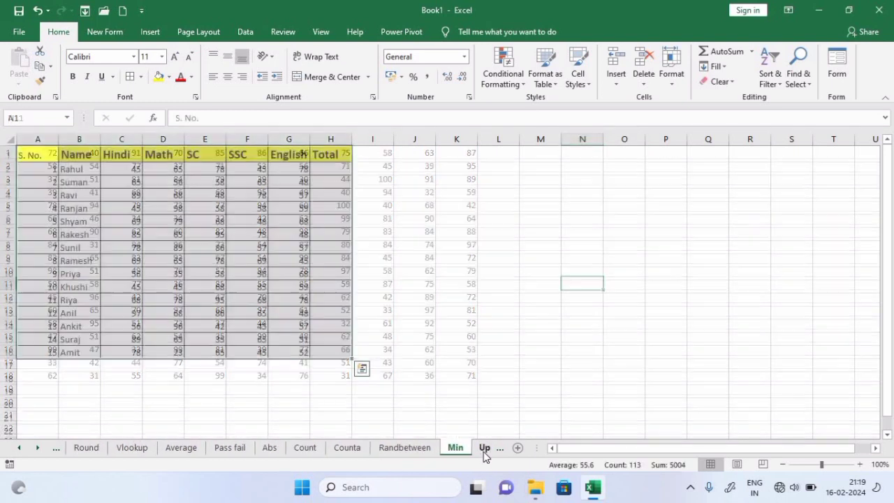
click(424, 260)
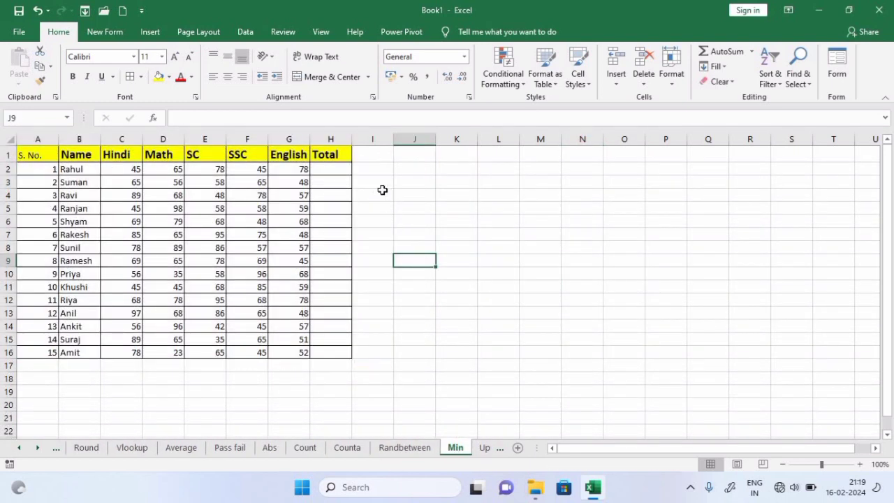
click(374, 167)
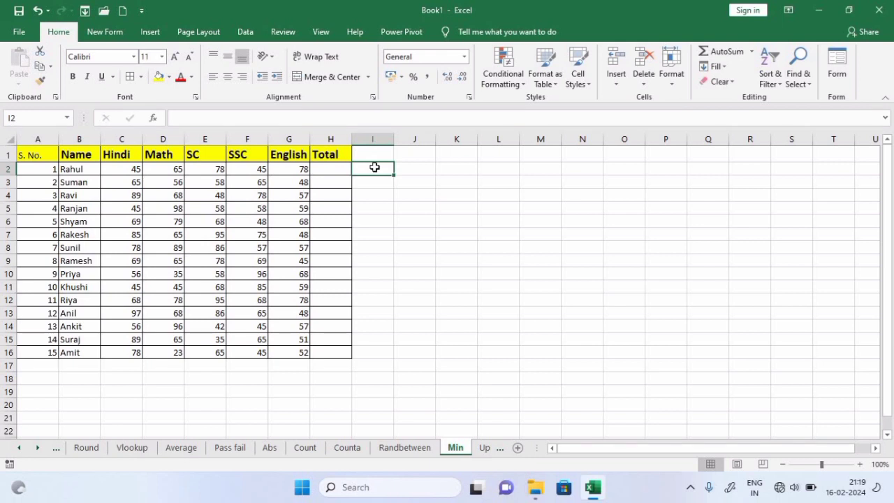
text(=min)
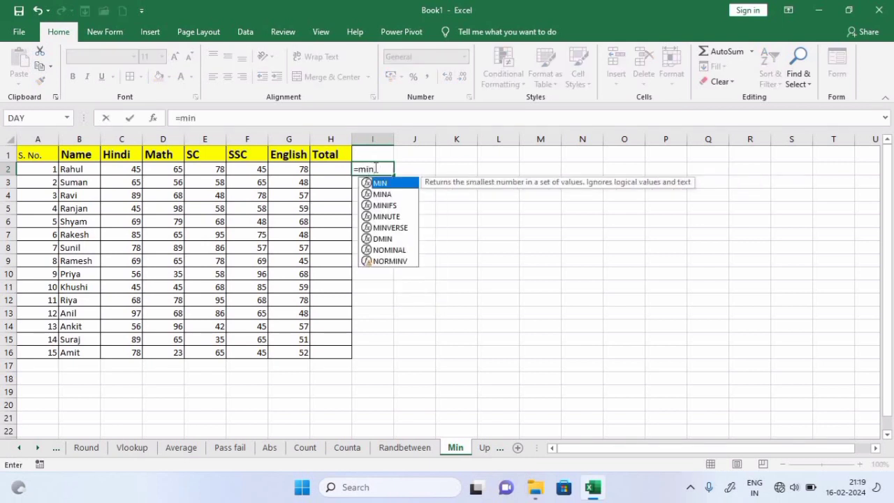
key(Tab)
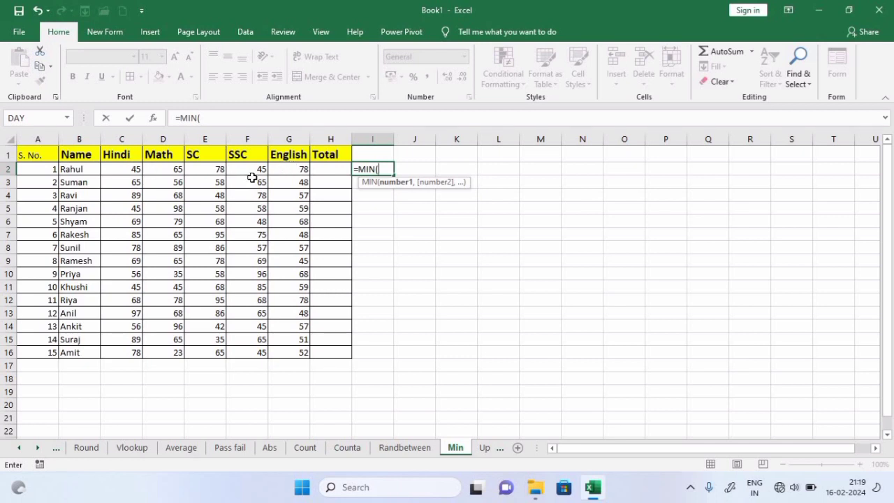
drag(288, 168, 296, 347)
key(Return)
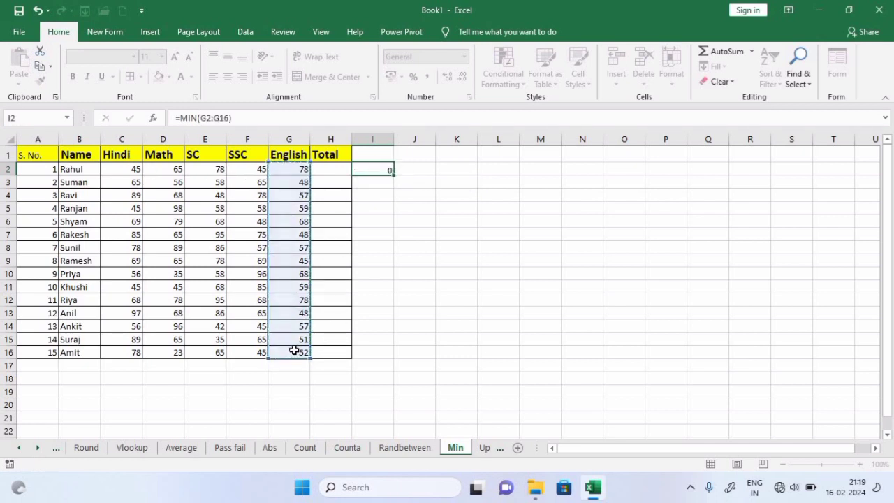
click(375, 170)
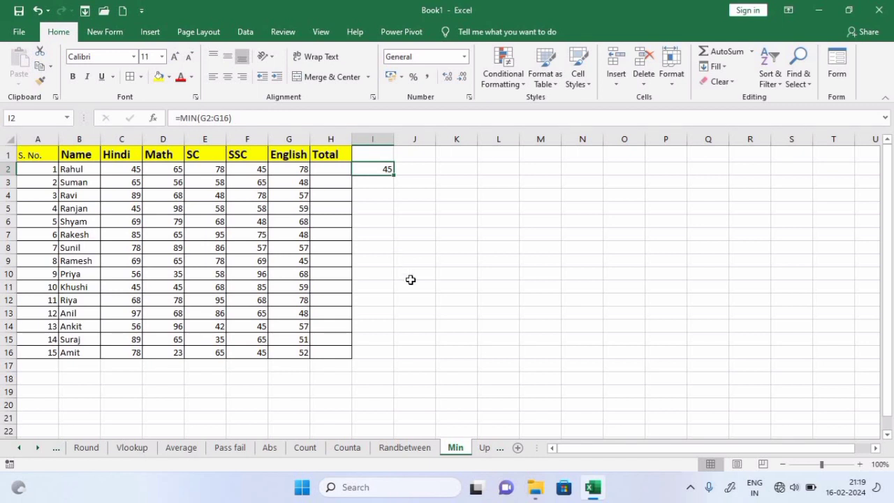
click(492, 447)
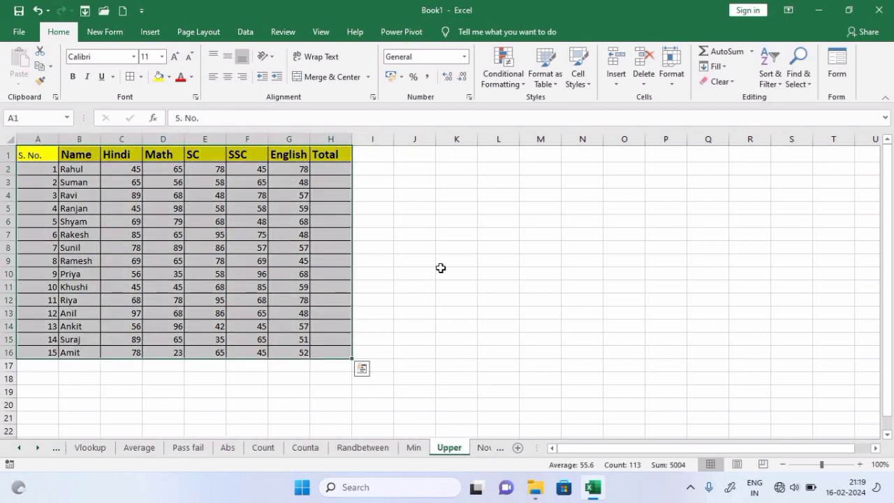
Enter =UPPER(B2:B16) in cell I2
click(441, 272)
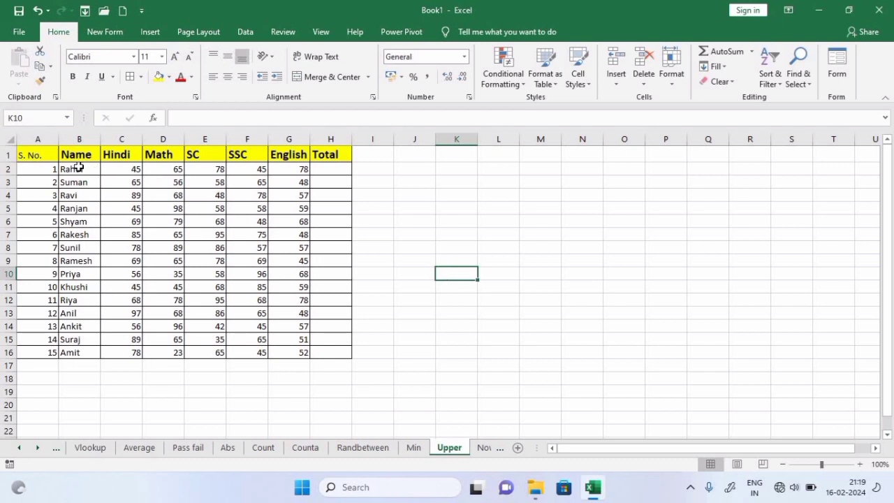
drag(74, 169, 82, 352)
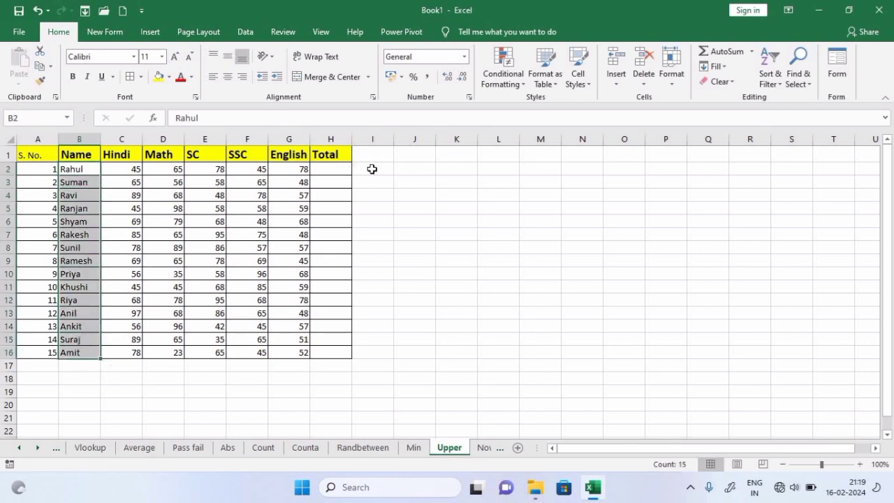
click(377, 166)
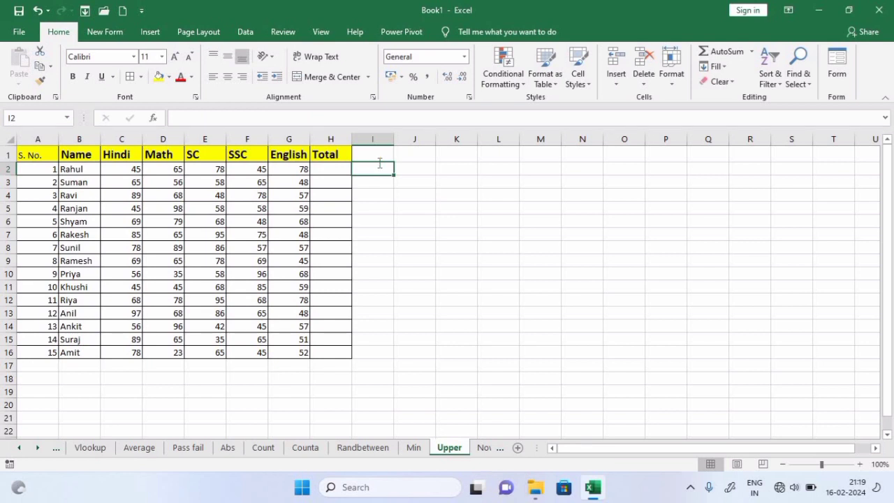
text(=upper)
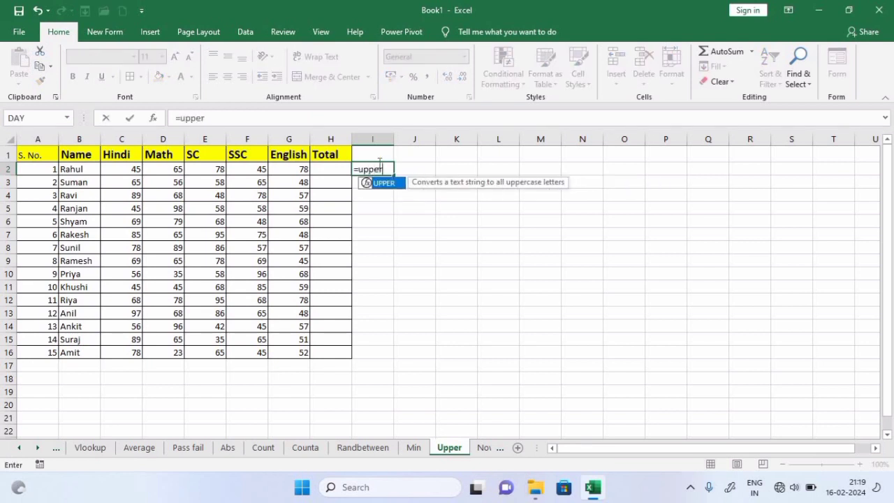
key(Tab)
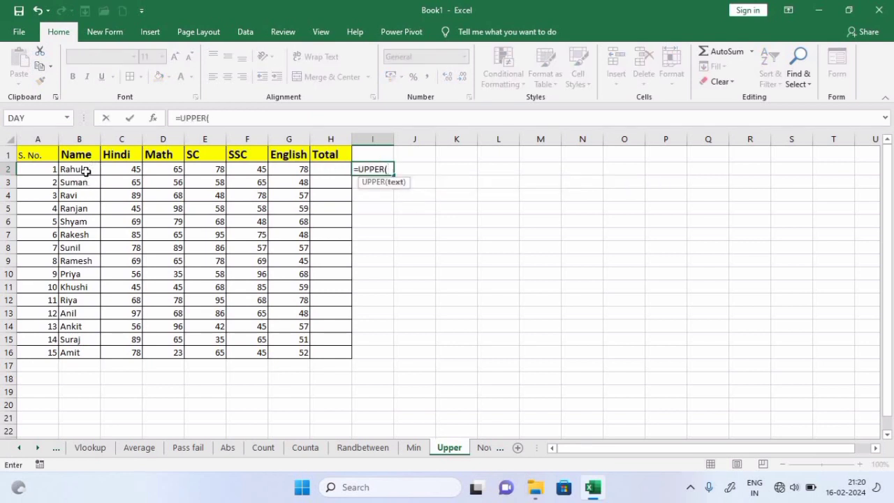
drag(84, 169, 82, 353)
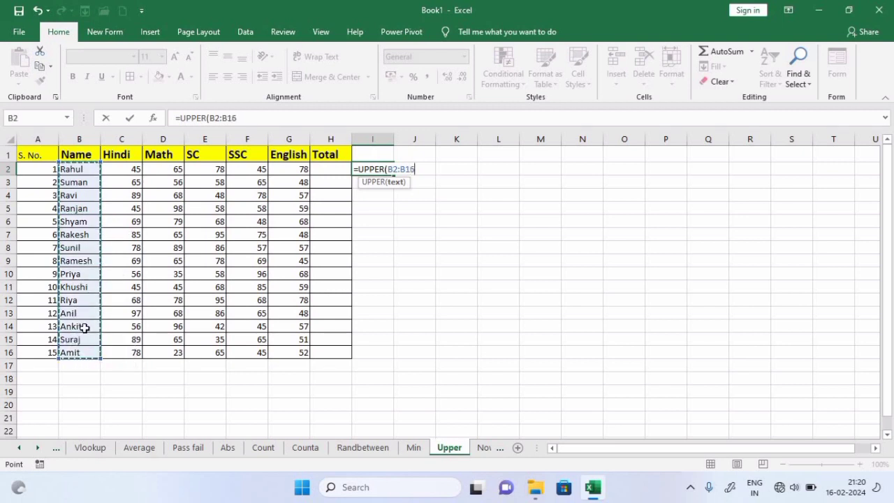
text())
key(Return)
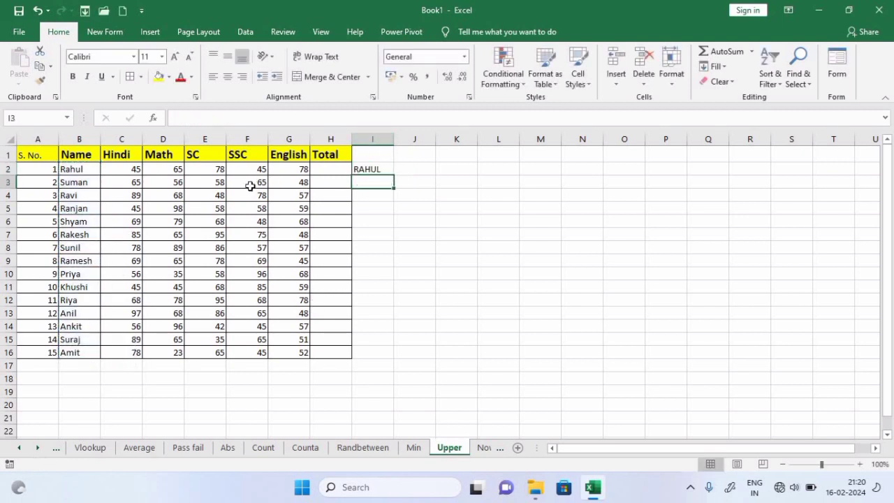
Compare I2 with the name in B2 and fill the UPPER formula down to I16
click(75, 172)
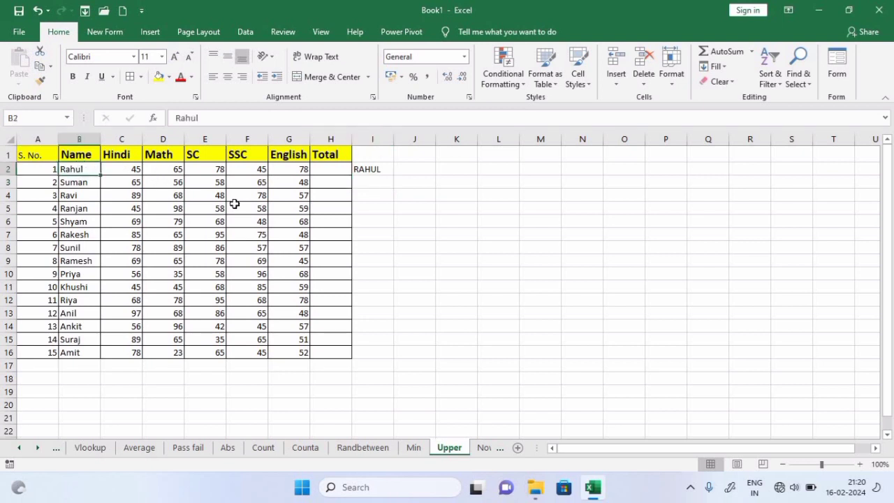
click(371, 170)
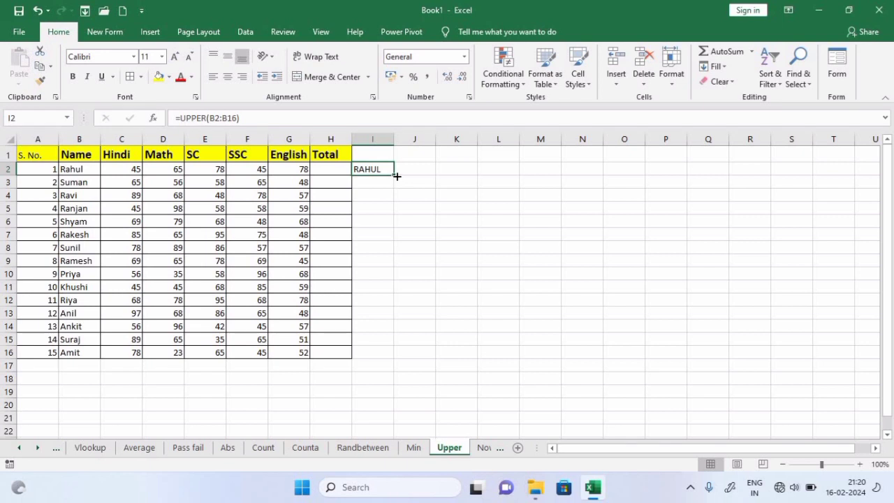
double_click(394, 178)
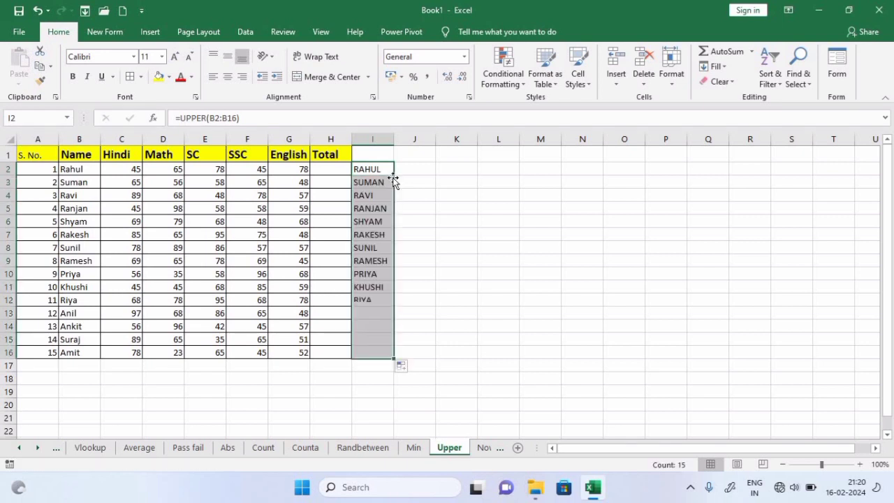
click(571, 246)
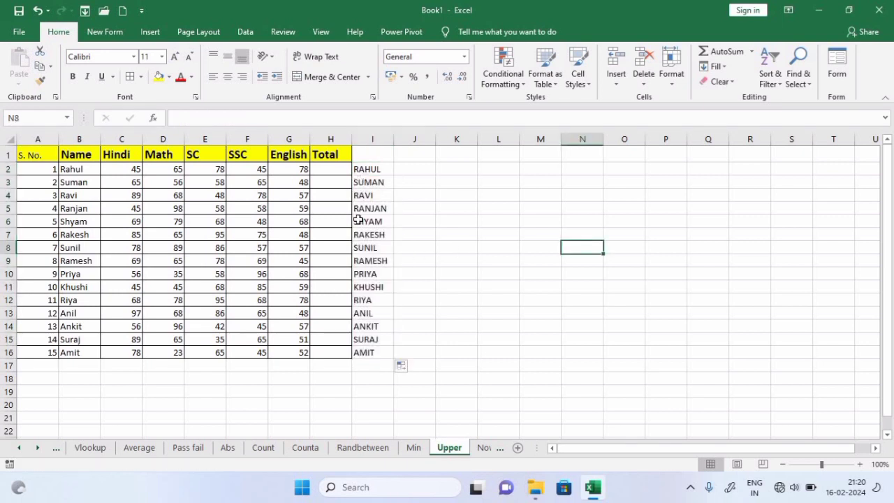
click(484, 448)
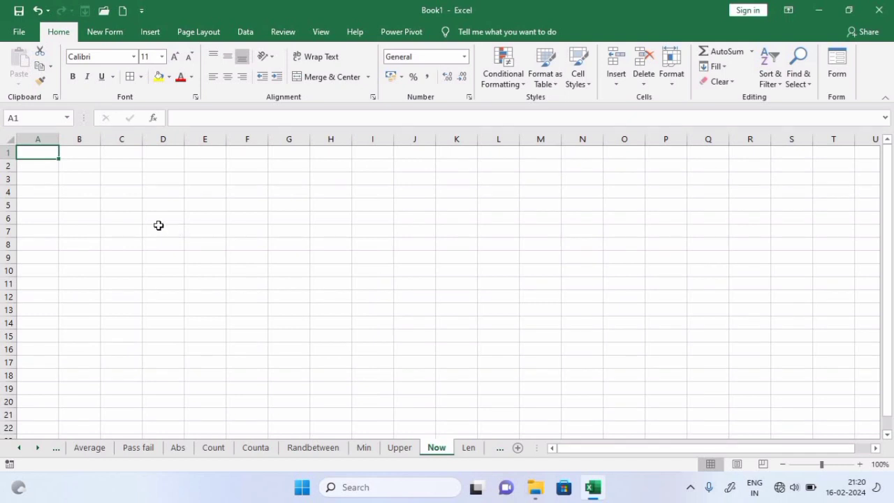
text(=n)
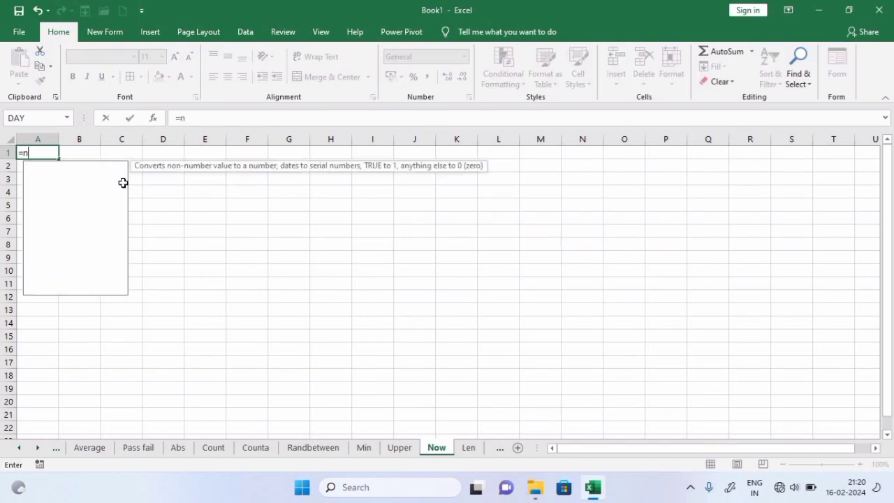
text(ow())
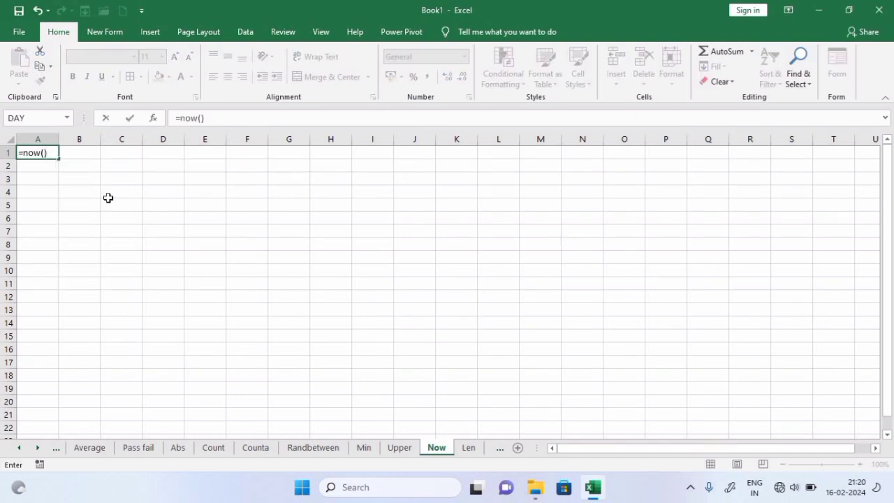
key(Return)
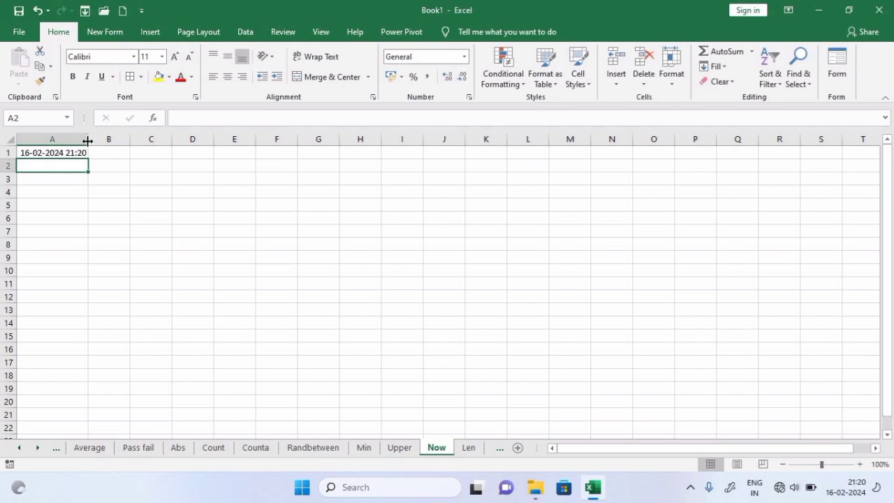
drag(88, 139, 289, 139)
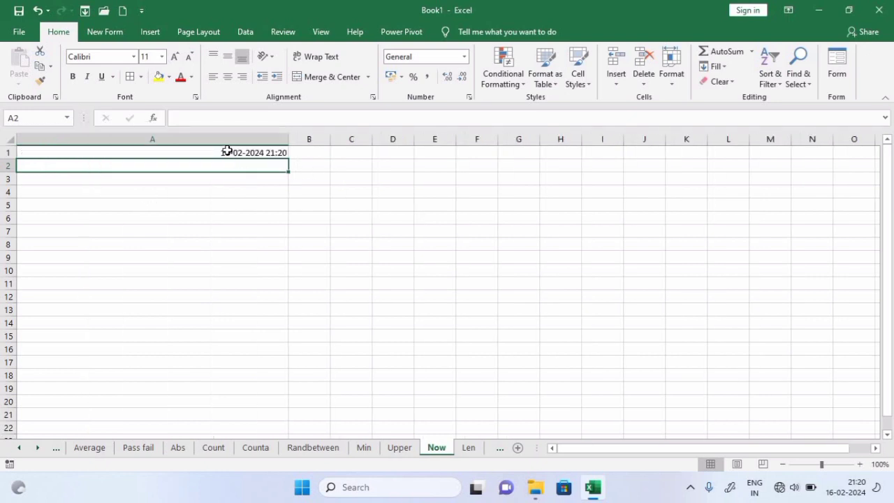
click(236, 152)
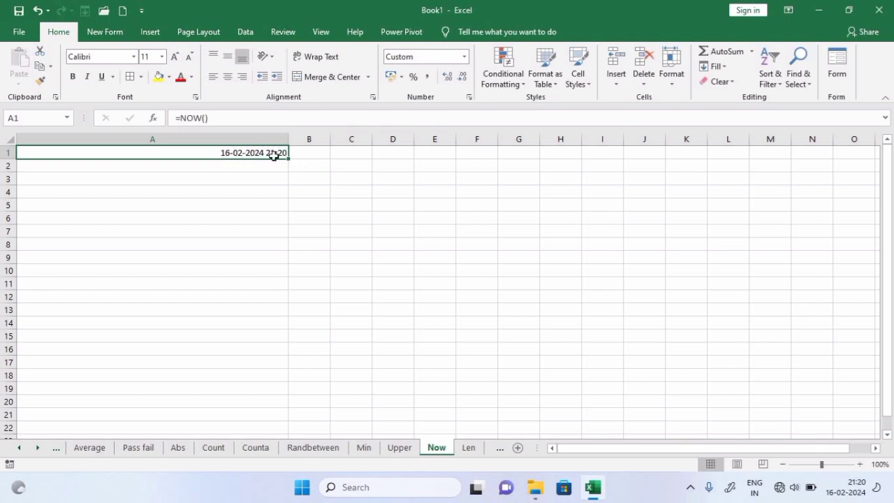
click(284, 191)
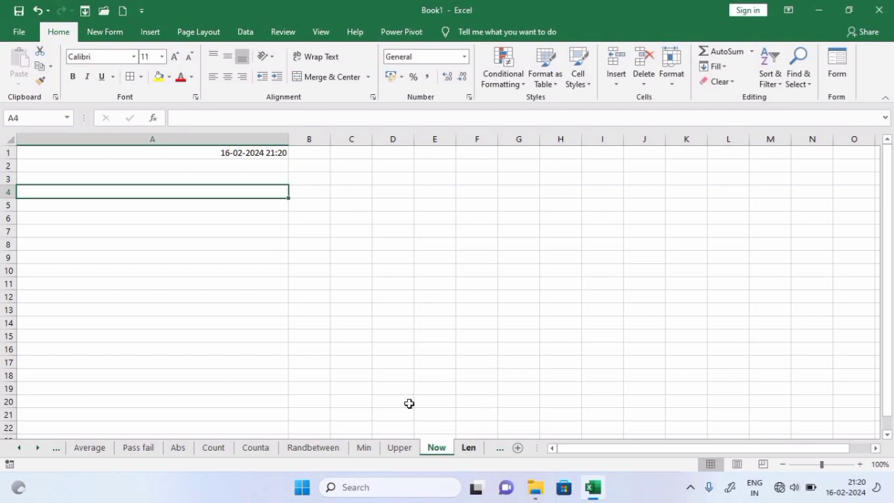
key(ctrl+Page_Down)
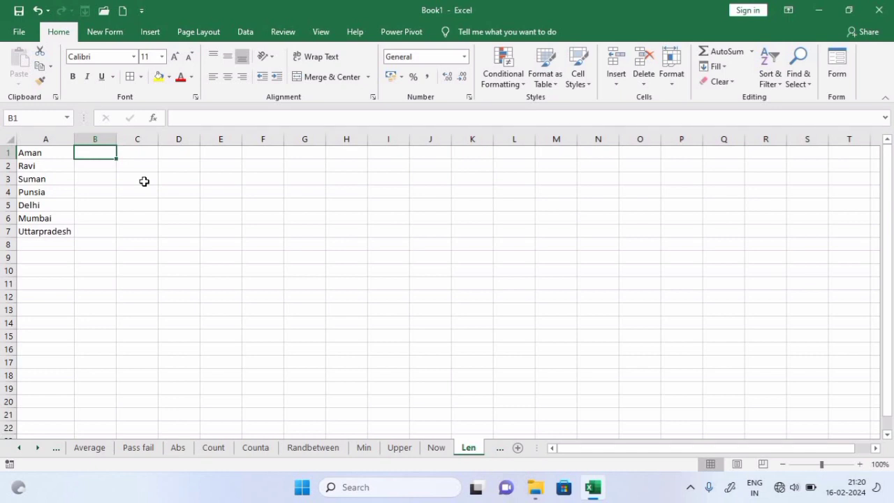
text(=len)
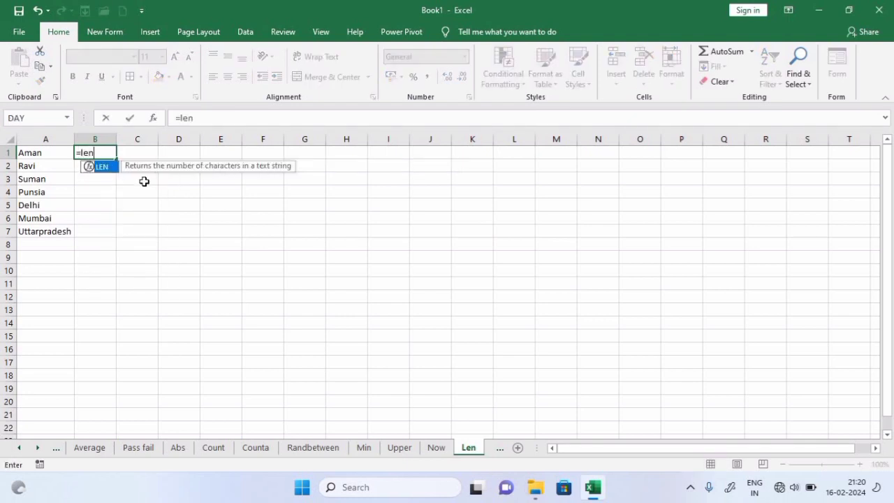
key(Tab)
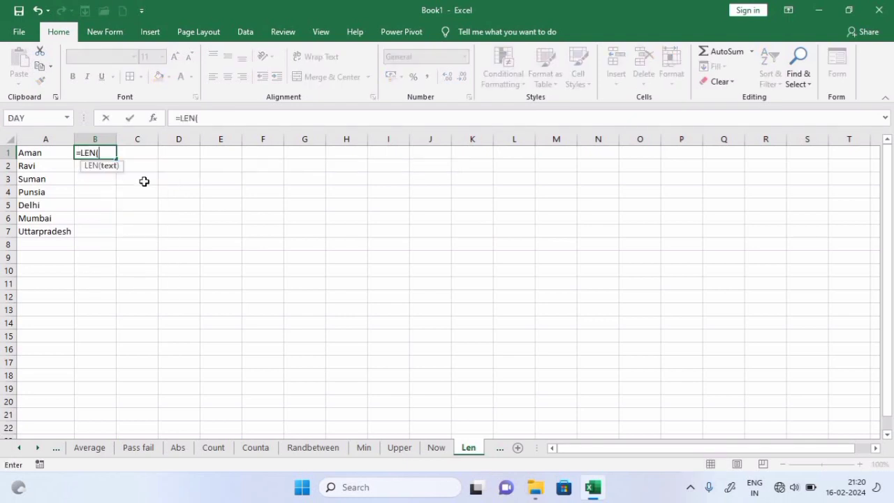
click(34, 152)
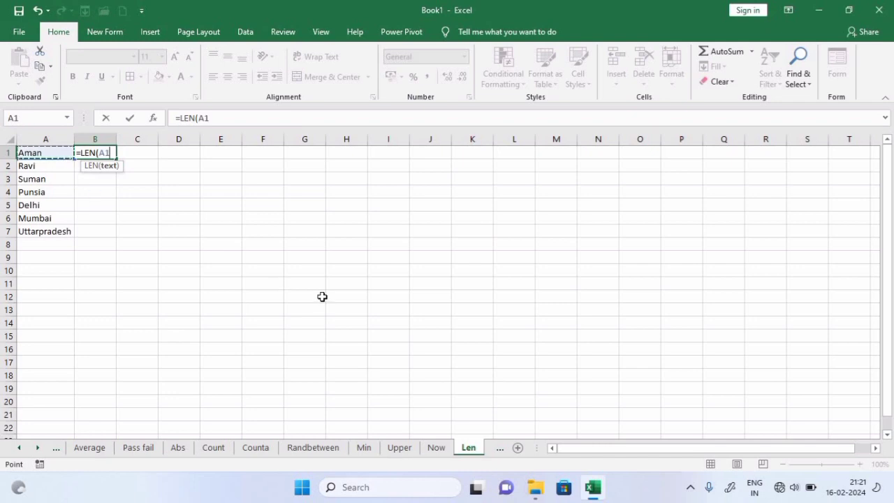
text())
key(Return)
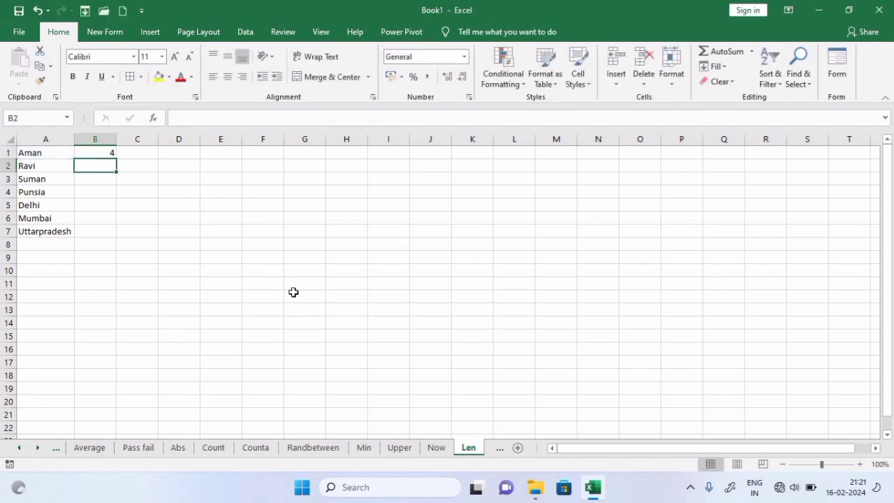
click(39, 152)
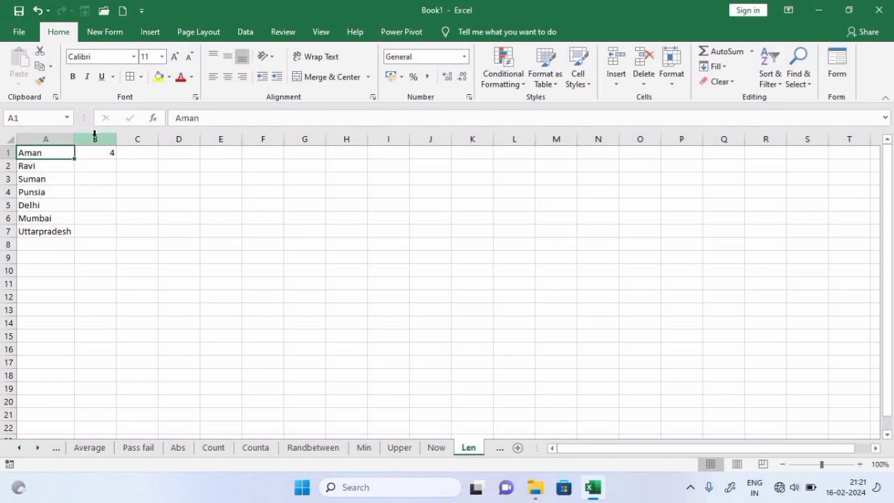
drag(96, 210, 104, 229)
key(ctrl+d)
click(202, 221)
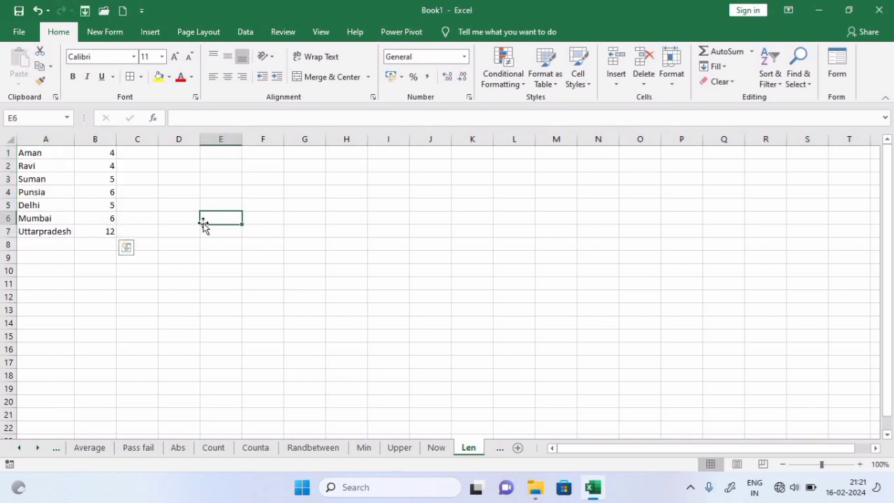
click(56, 233)
click(53, 218)
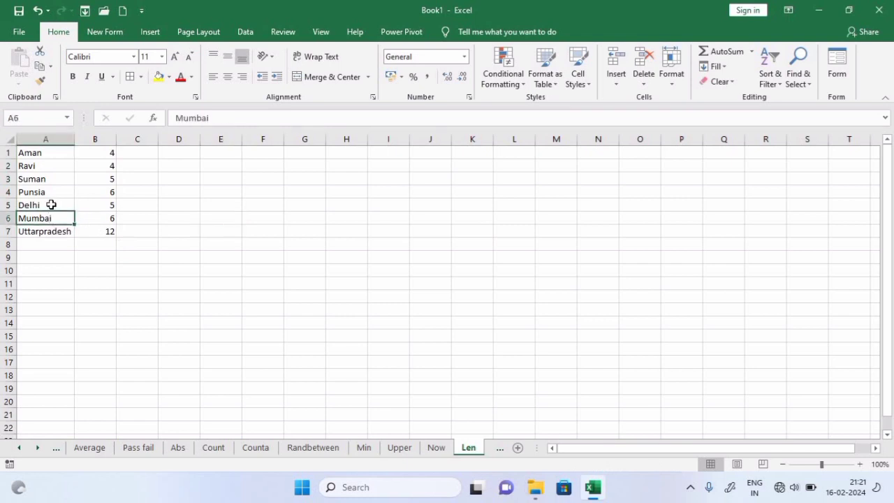
click(51, 192)
click(46, 166)
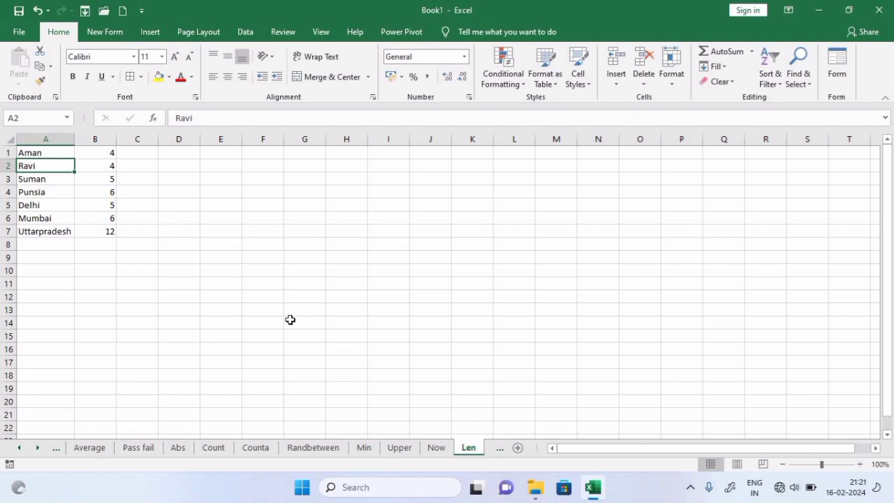
On the Lower sheet, review the names Rahul, Ravi and Shyam in column B
click(496, 451)
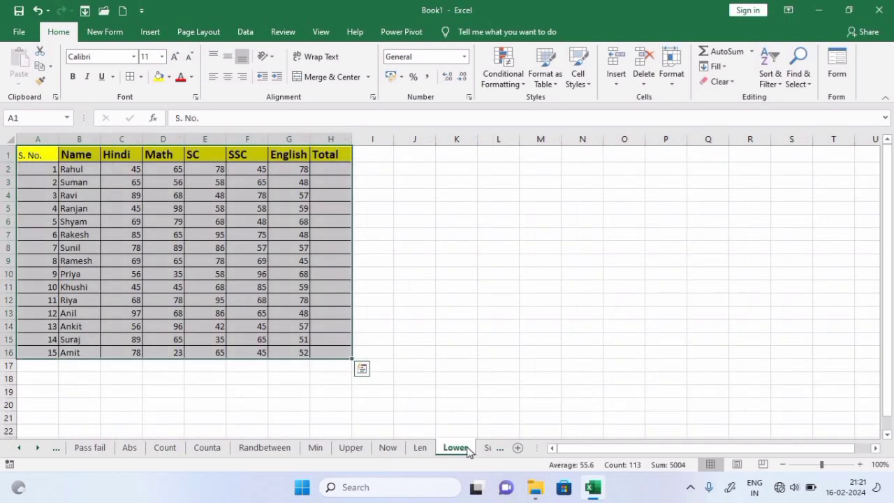
click(413, 275)
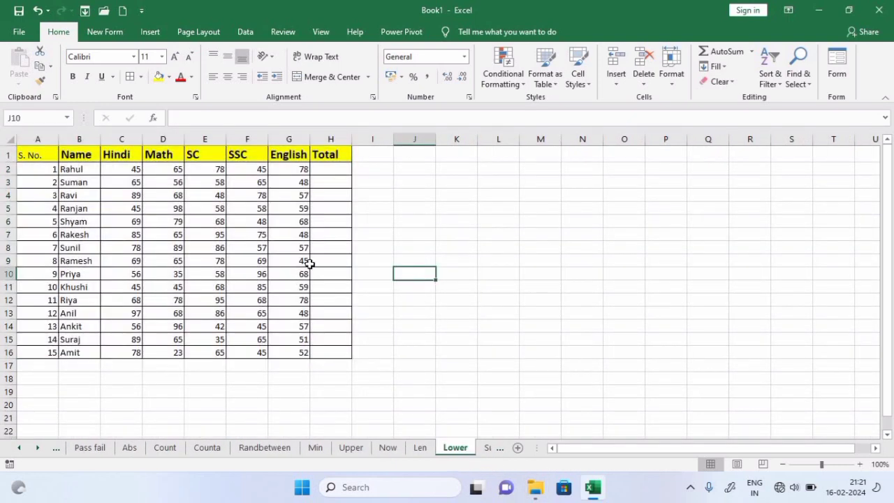
click(82, 170)
click(72, 195)
click(75, 221)
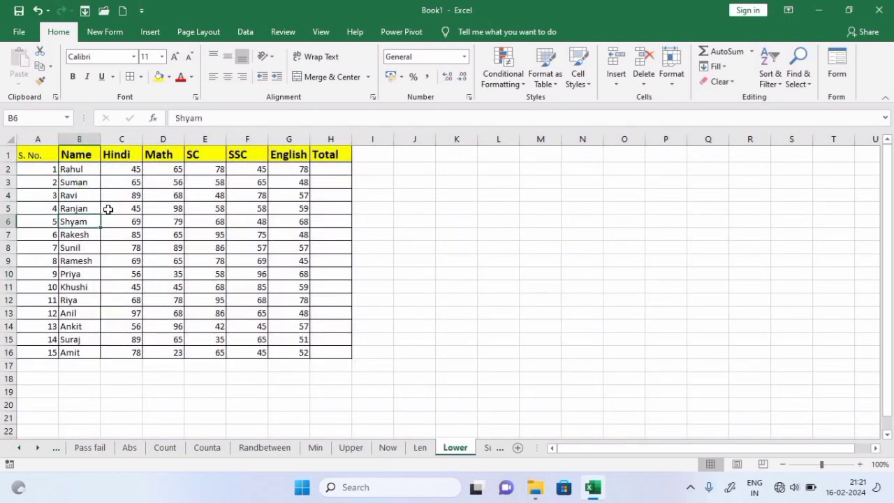
Enter =LOWER(B2:B16) in cell I2
click(372, 168)
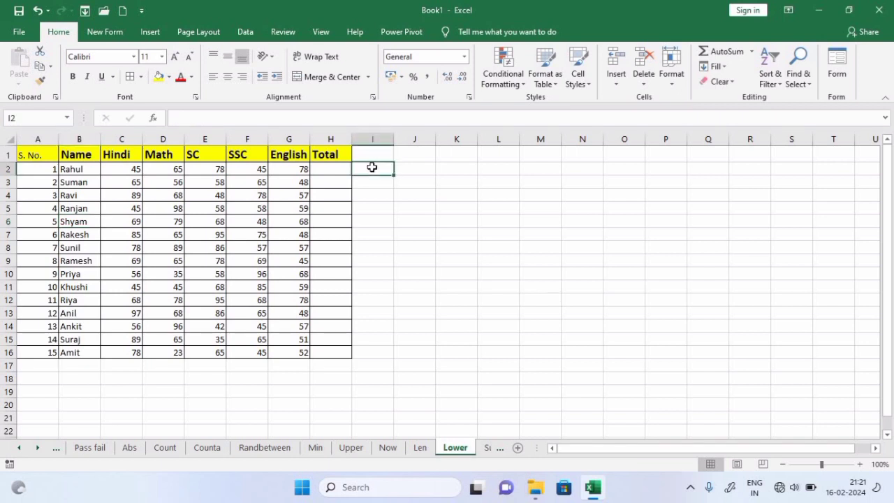
text(=los)
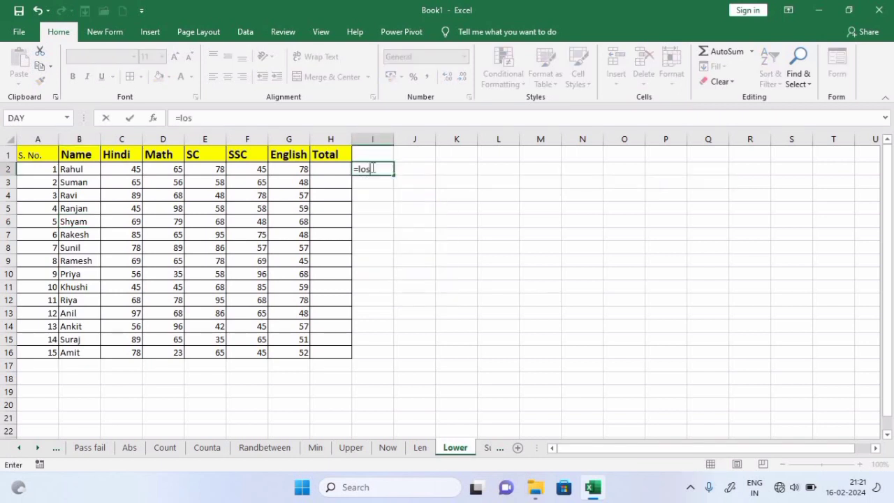
key(BackSpace)
text(wer)
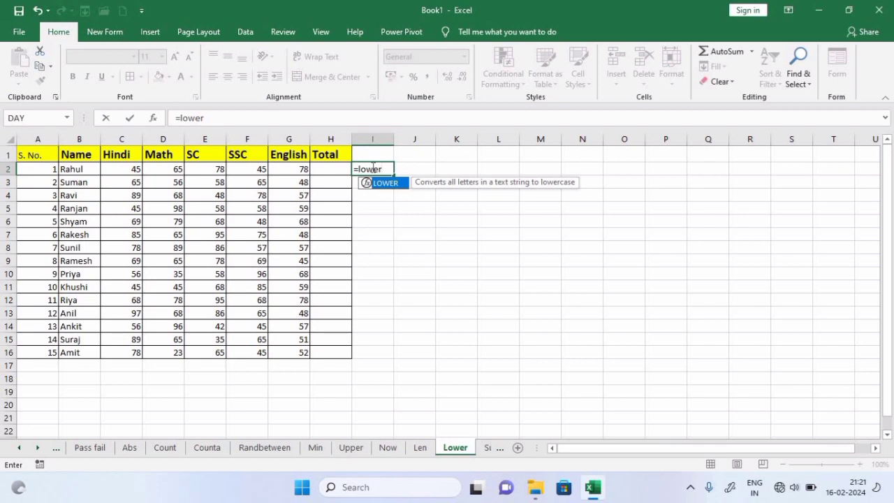
key(Tab)
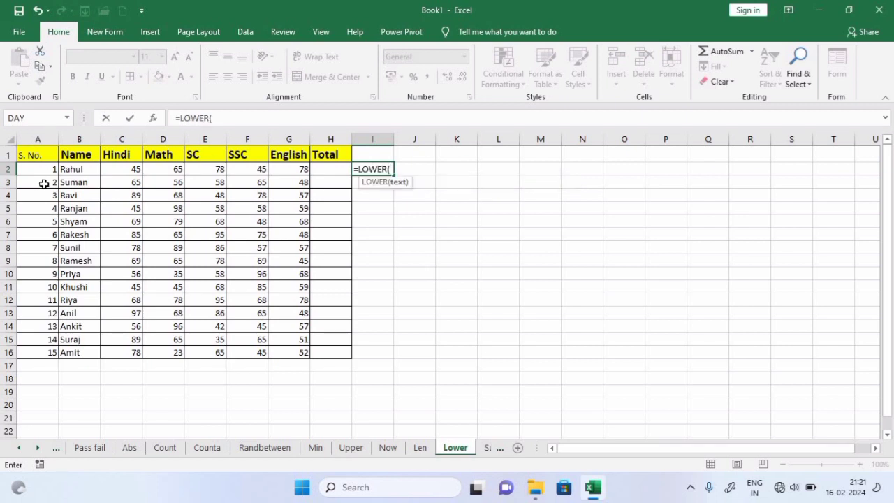
drag(79, 170, 83, 352)
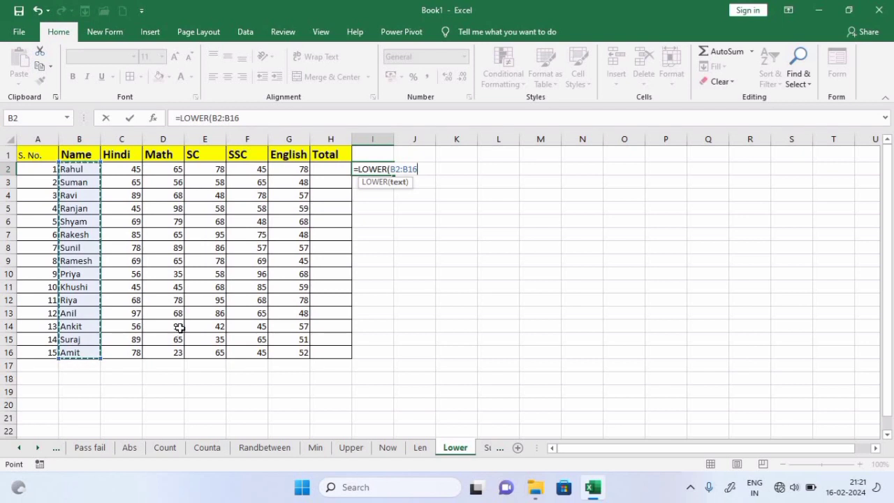
text())
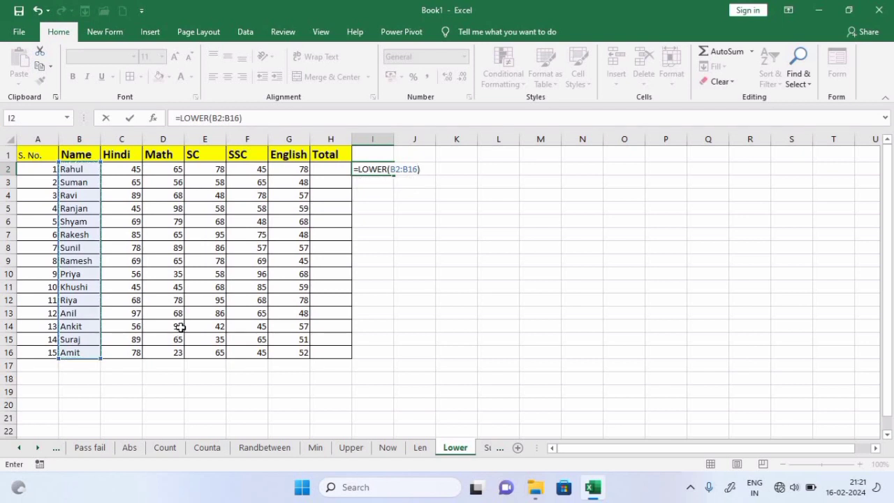
key(Return)
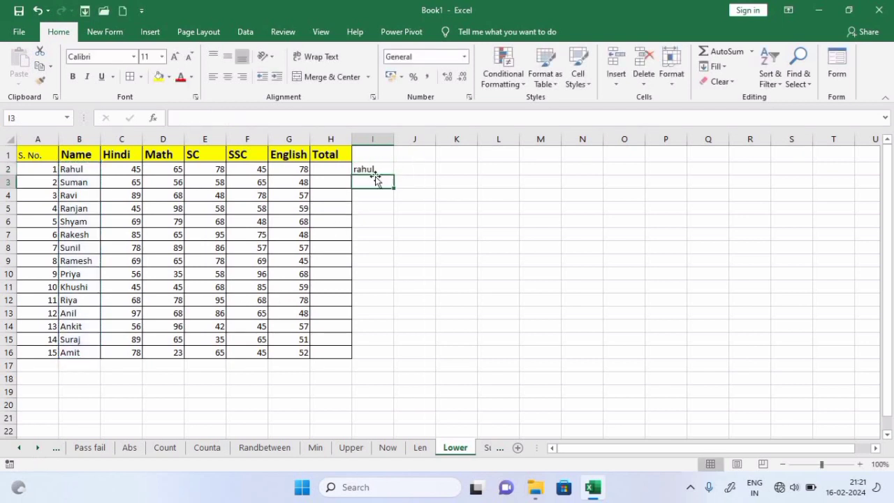
Compare I2 with B2 and copy the LOWER formula down to I16
click(383, 166)
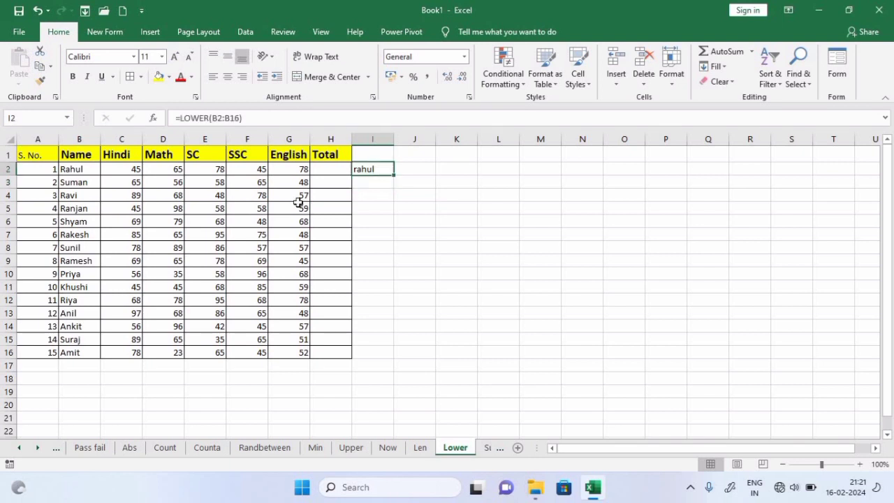
click(65, 168)
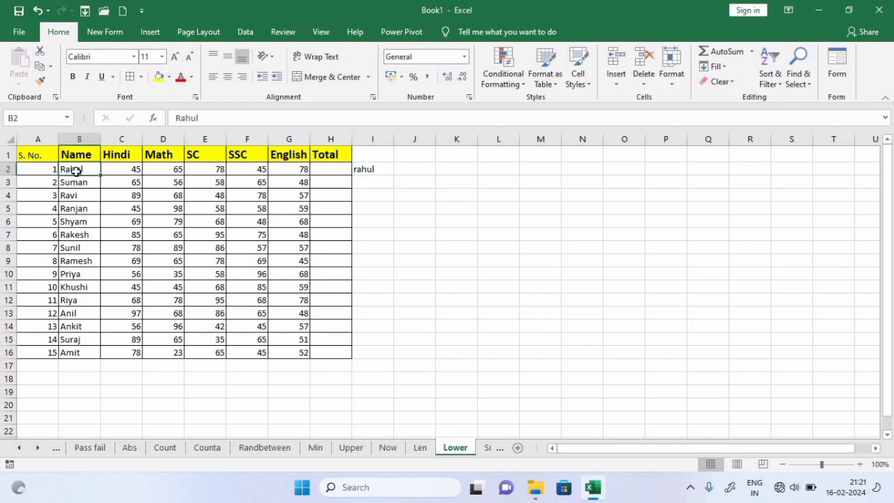
click(384, 171)
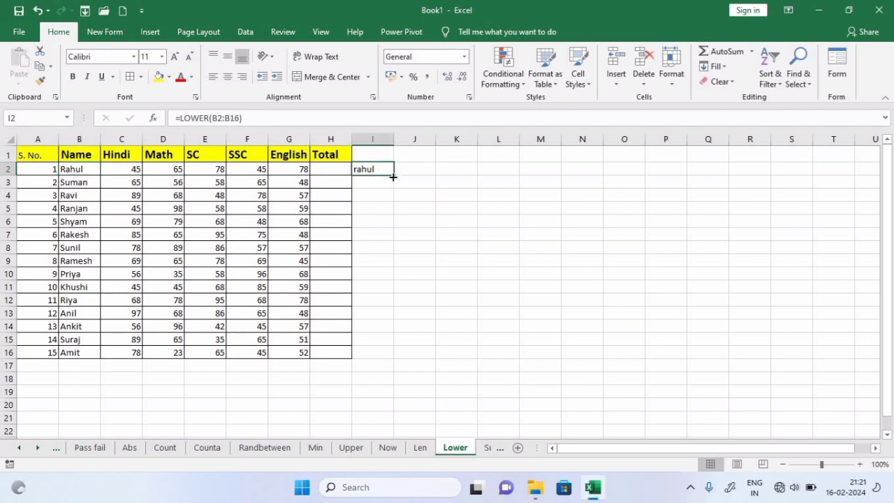
drag(394, 177, 401, 367)
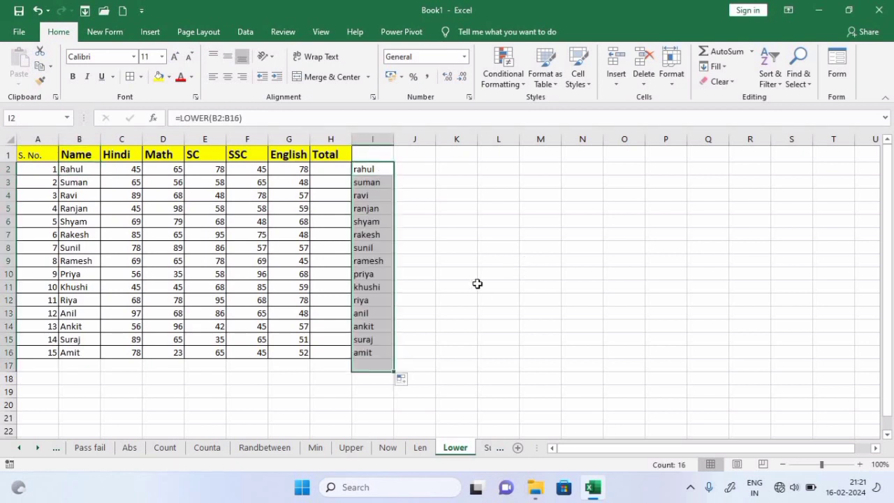
click(429, 168)
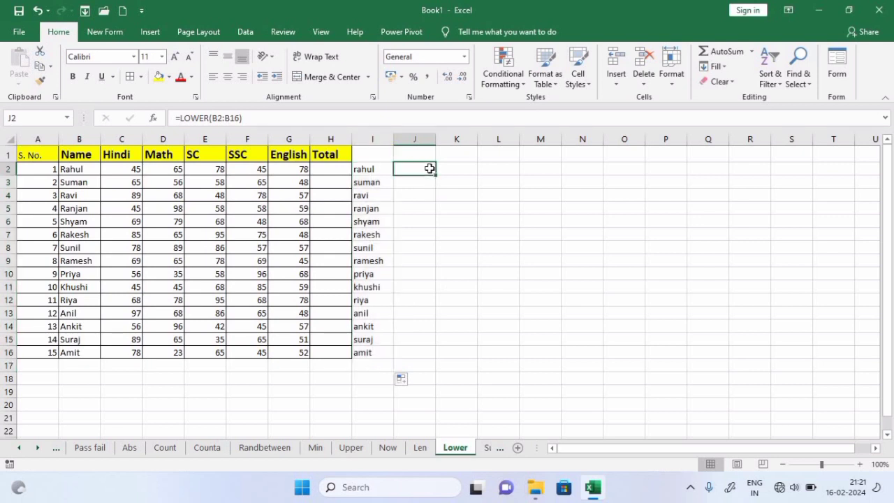
Enter =LOWER(B2) in J2 and fill it down to J16
text(=)
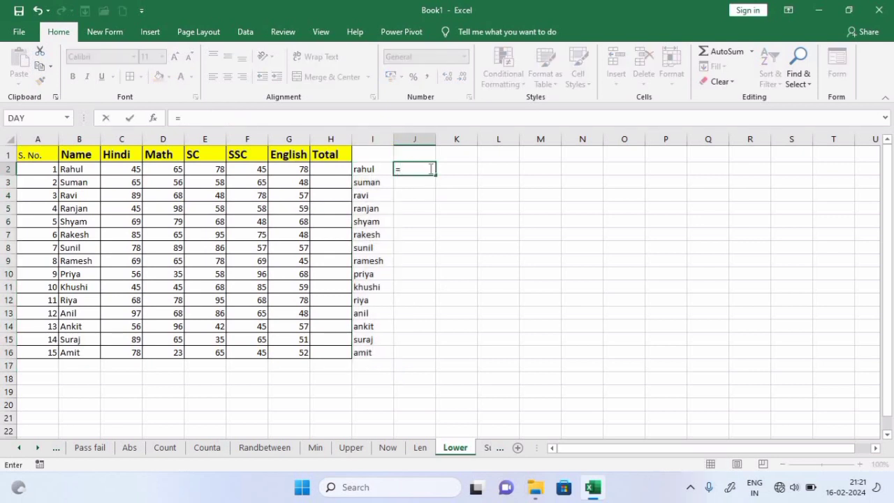
text(lower)
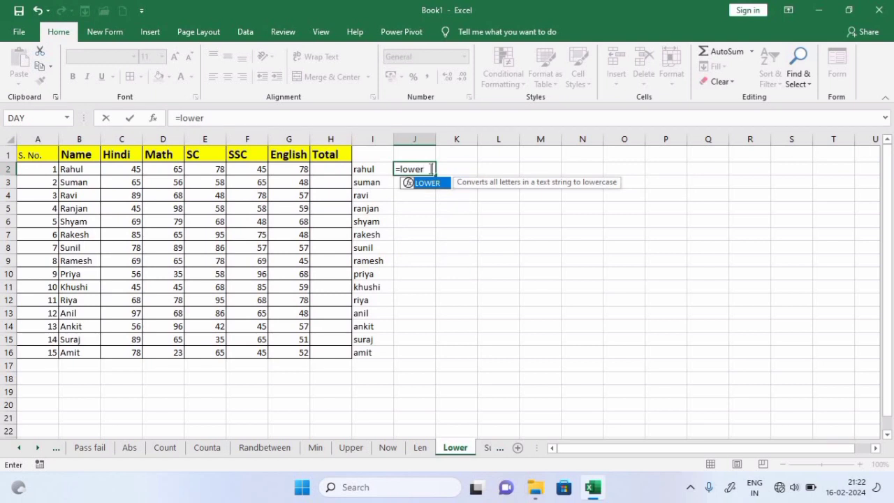
key(Tab)
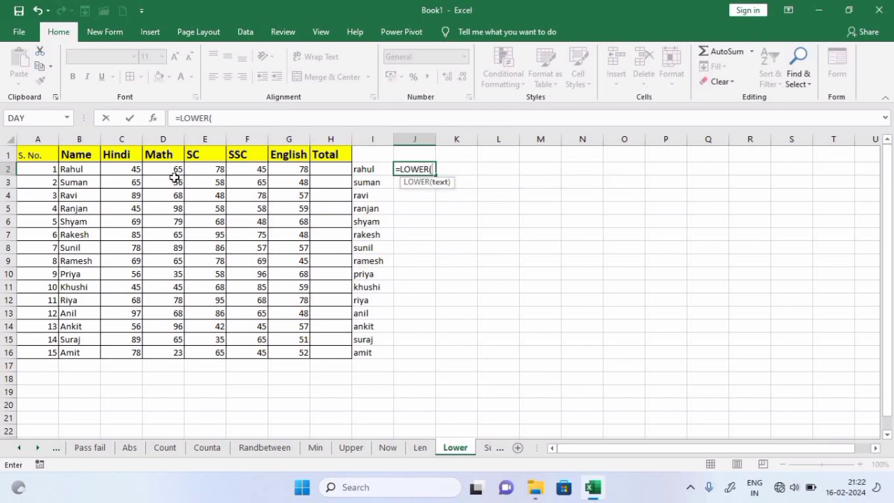
click(90, 171)
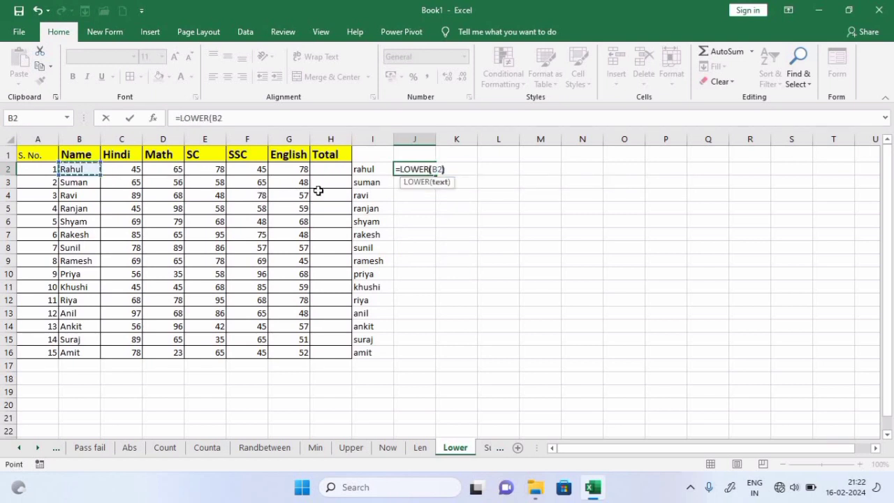
text())
key(Return)
click(422, 168)
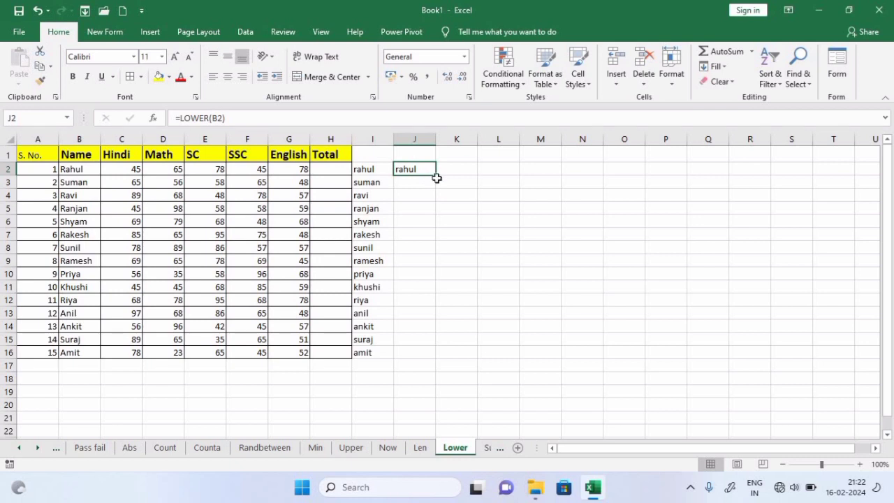
drag(437, 177, 431, 358)
click(600, 277)
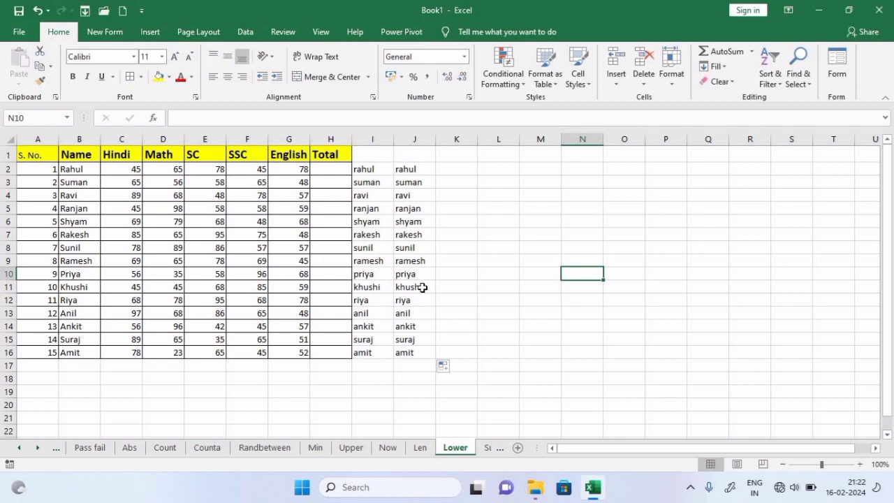
Switch to the Sumif sheet and select empty cell H5
click(492, 451)
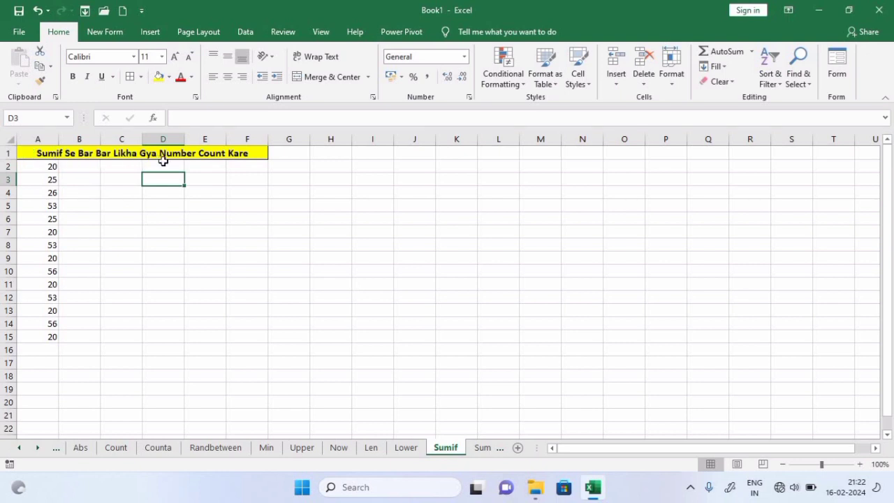
click(316, 211)
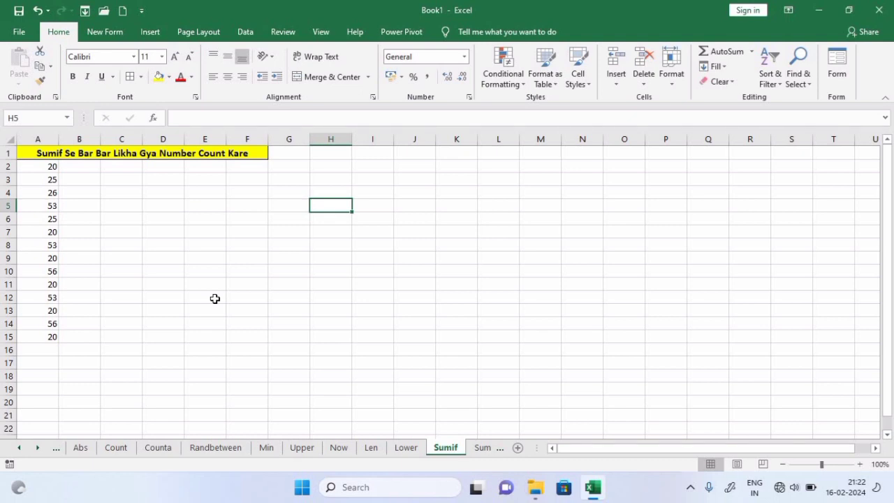
Enter =SUMIF(A2:A15,20) in E5 to total the 20s in column A
click(207, 203)
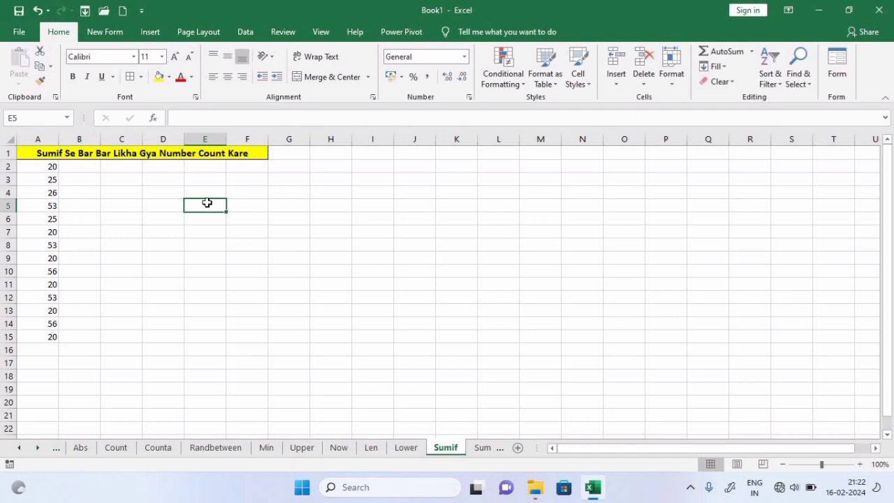
text(=sumi)
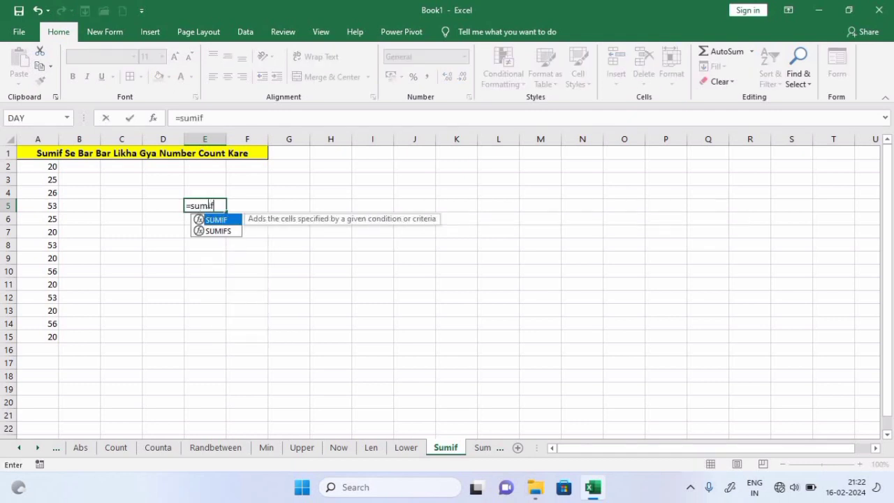
text(f)
key(Tab)
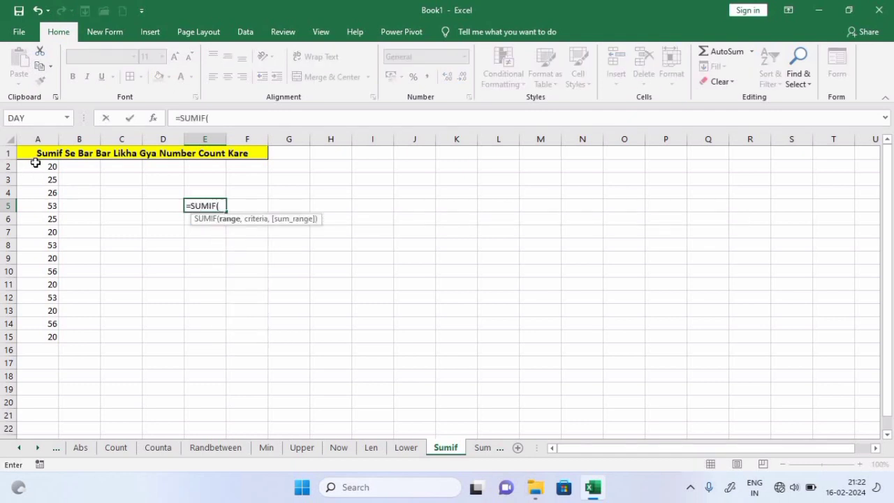
drag(34, 162, 48, 339)
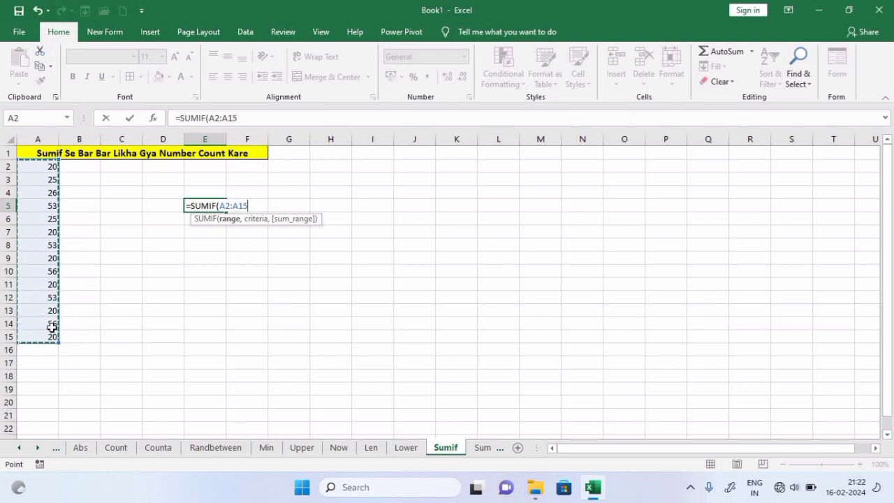
text(,)
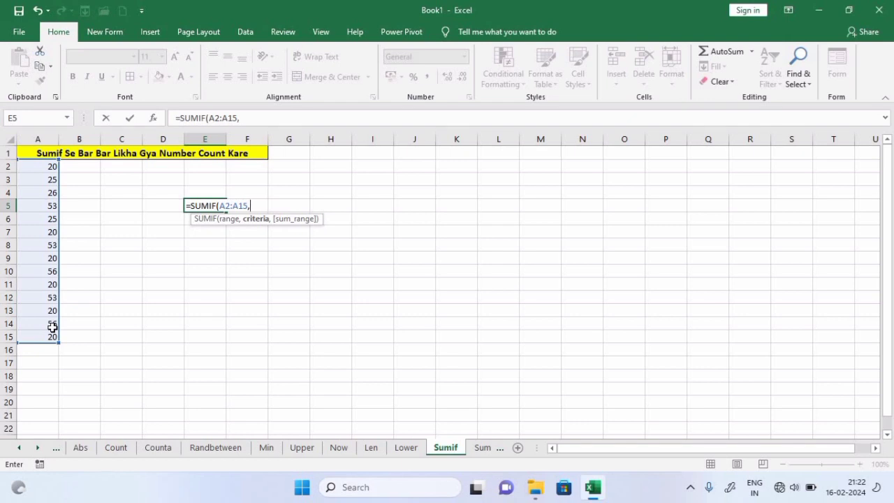
text(20))
key(Return)
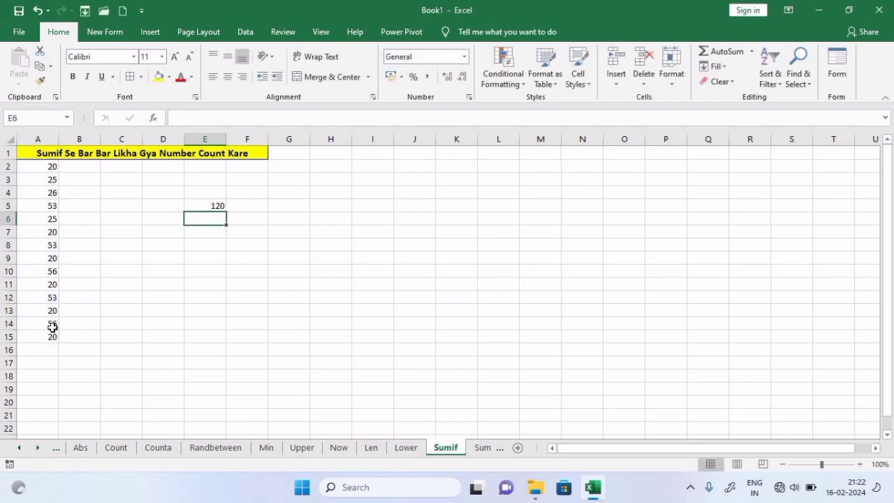
Check the 20s in A2:A15 against the 120 result, then go to the Sumproduct sheet
click(219, 203)
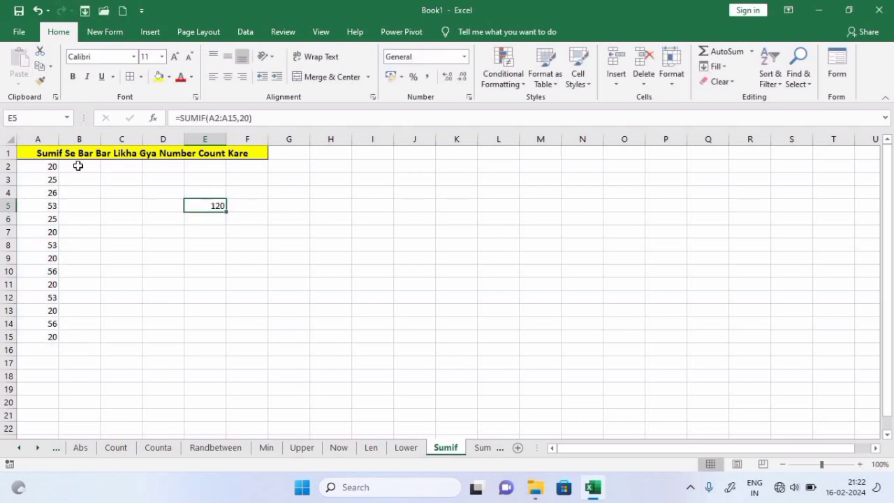
click(49, 167)
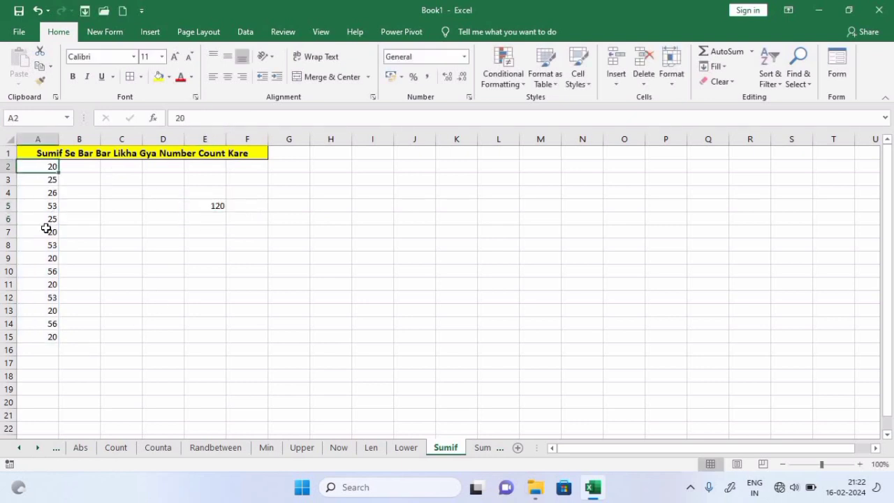
click(46, 231)
click(50, 259)
click(43, 285)
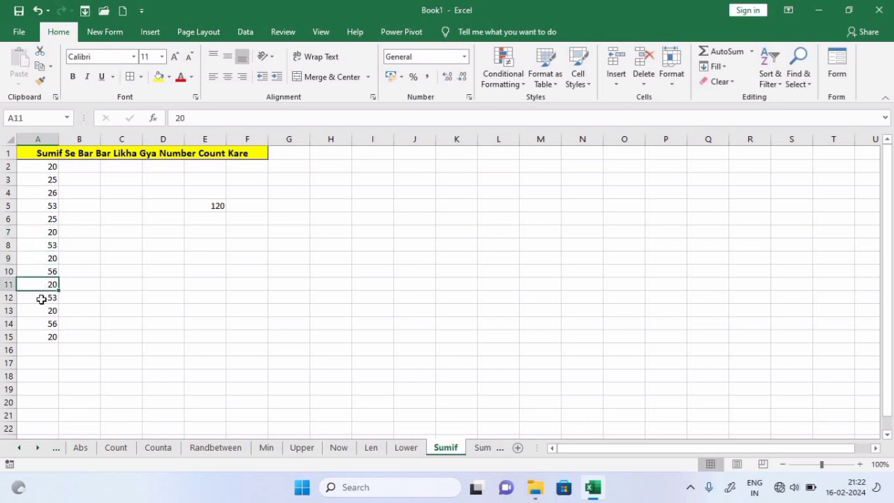
click(42, 312)
click(43, 337)
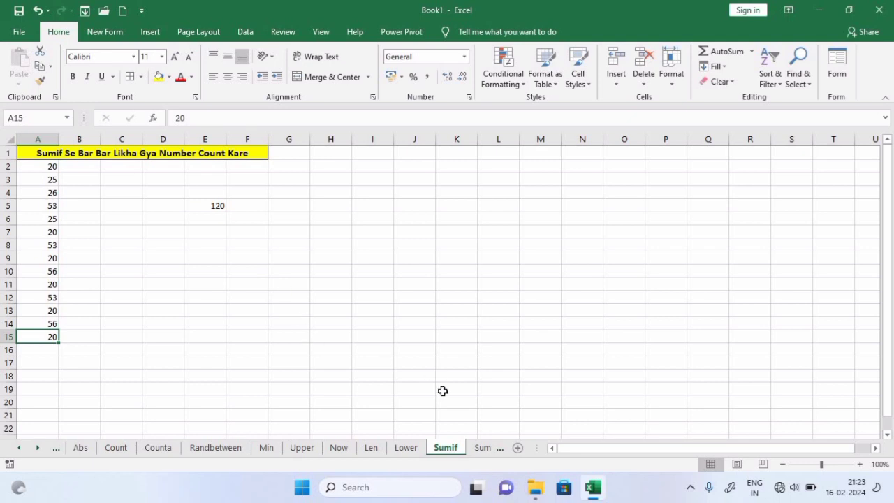
click(483, 448)
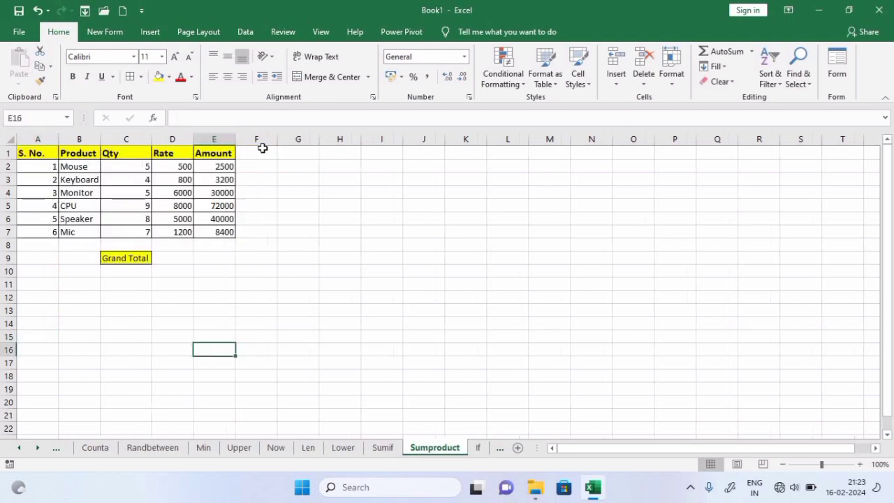
click(401, 219)
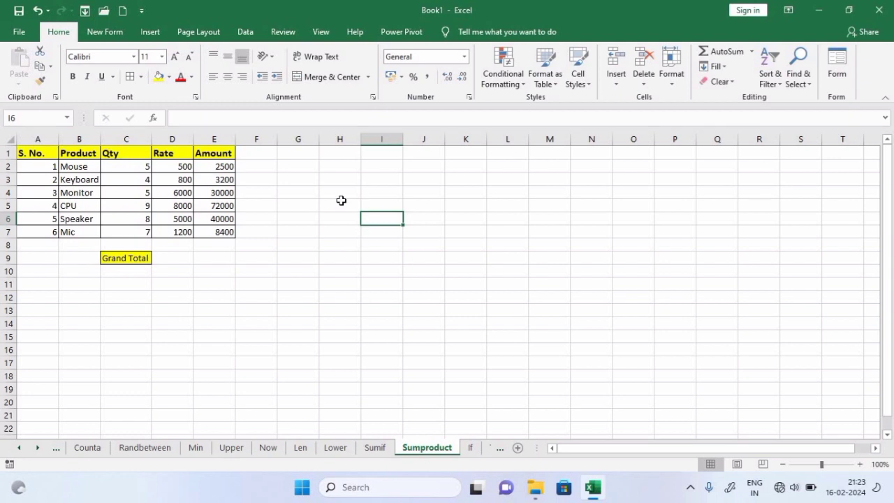
drag(124, 167, 199, 165)
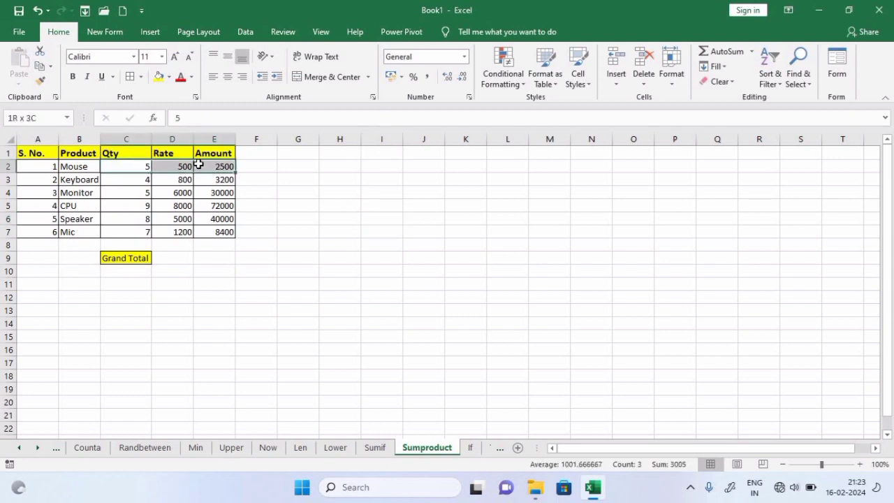
click(202, 181)
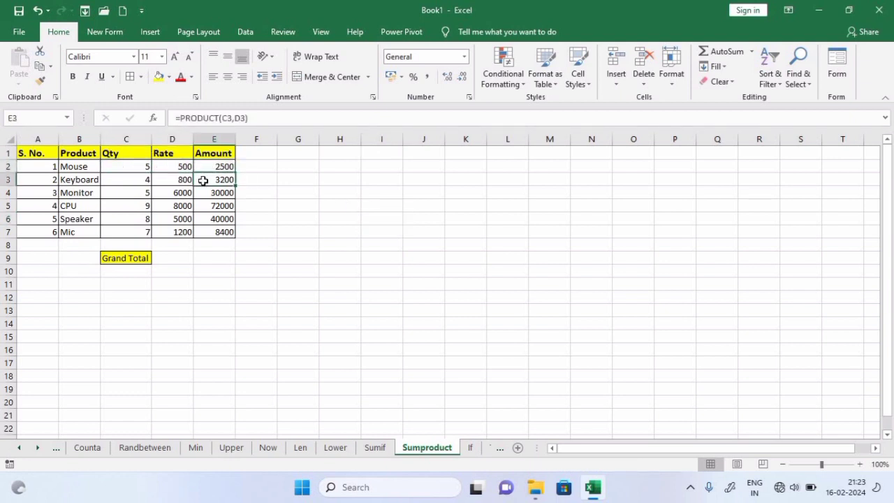
click(117, 258)
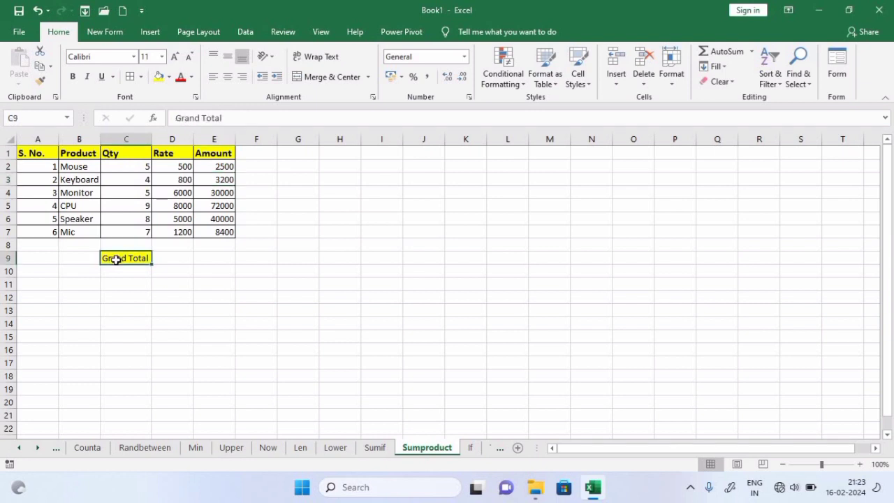
click(211, 259)
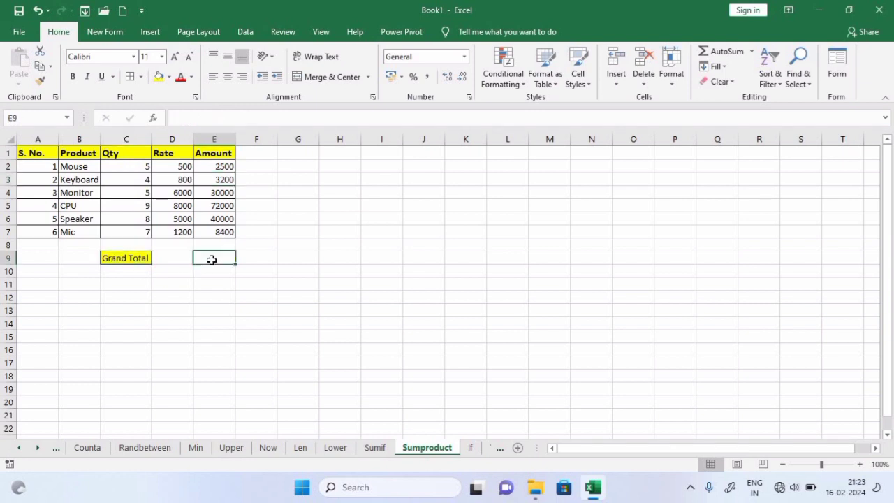
Put =SUMPRODUCT(C2:C7,D2:D7) in E9, giving a Grand Total of 156100
text(=sumpr)
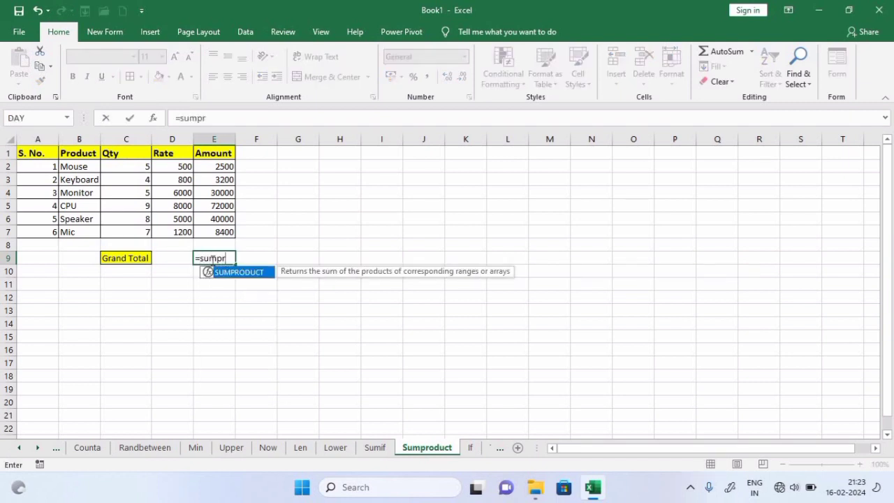
key(Tab)
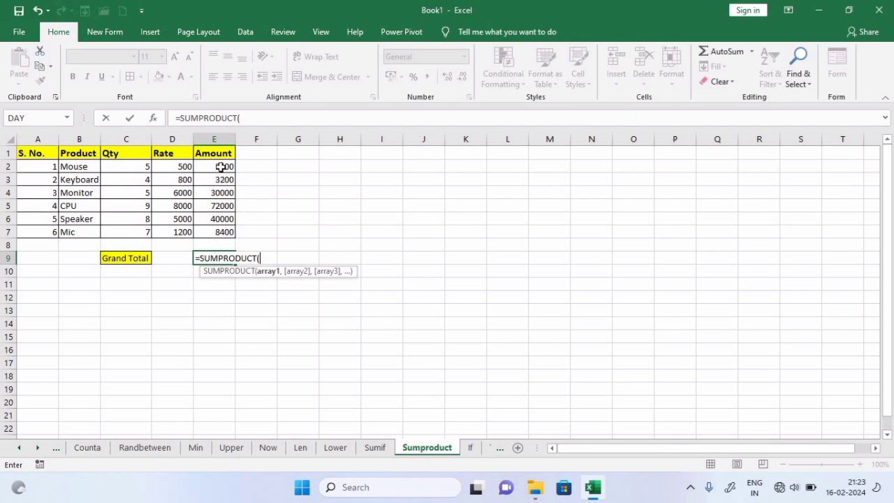
drag(221, 167, 214, 232)
drag(140, 167, 145, 236)
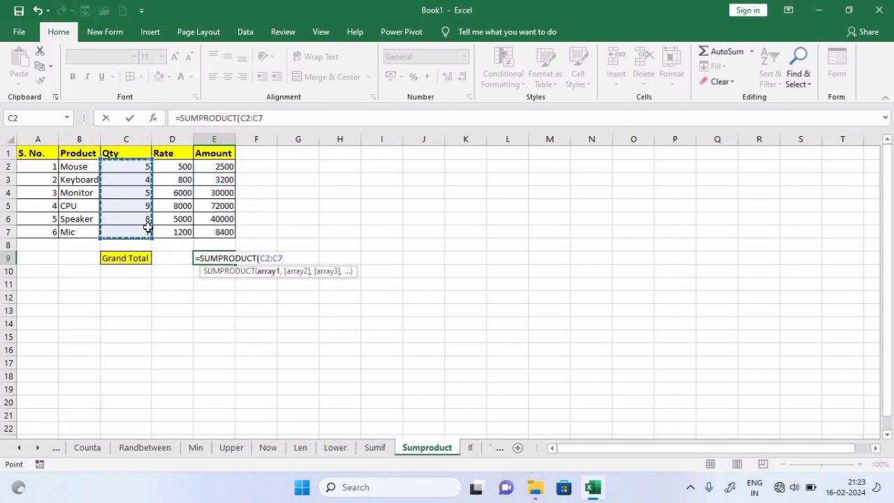
text(,)
drag(177, 165, 180, 231)
text())
key(Return)
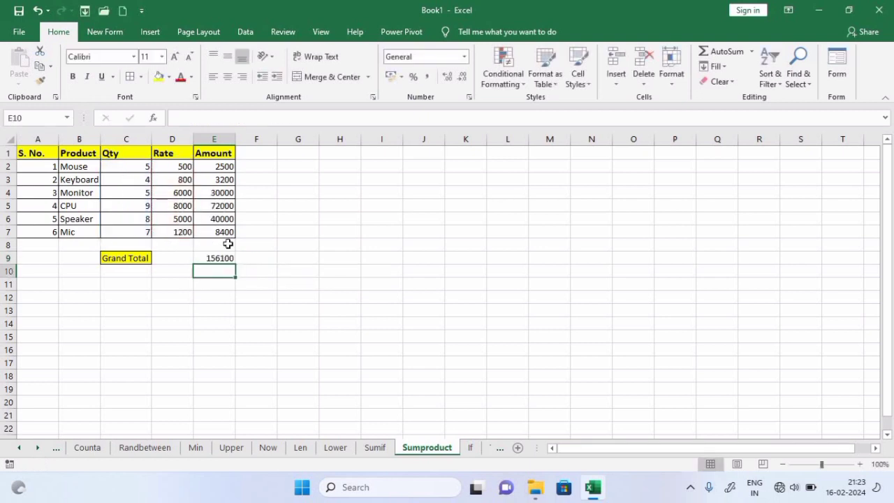
click(214, 264)
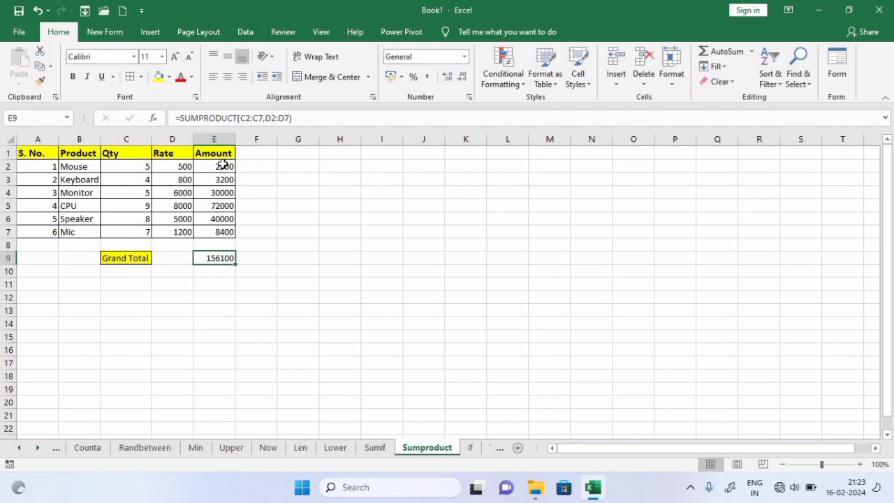
click(219, 245)
AutoSum the Amount values E2:E7 into E8, giving 156100
text(=)
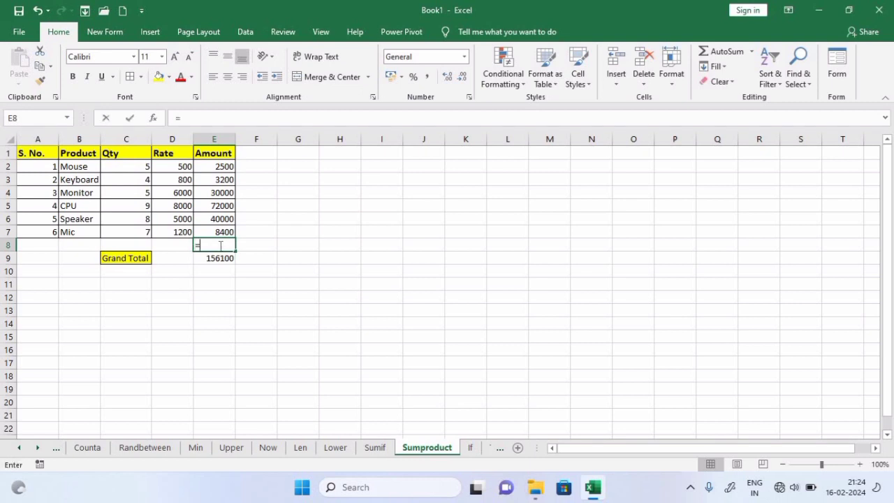
key(Escape)
click(355, 236)
drag(215, 167, 213, 245)
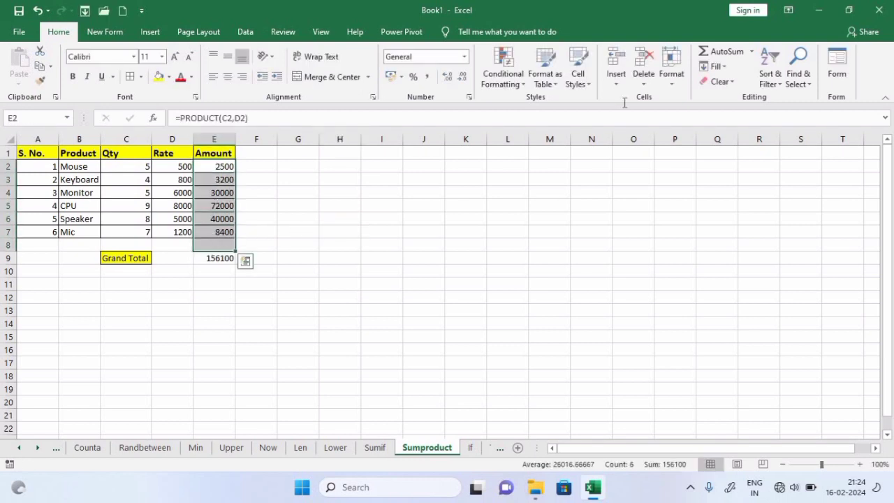
click(707, 50)
click(289, 249)
click(213, 246)
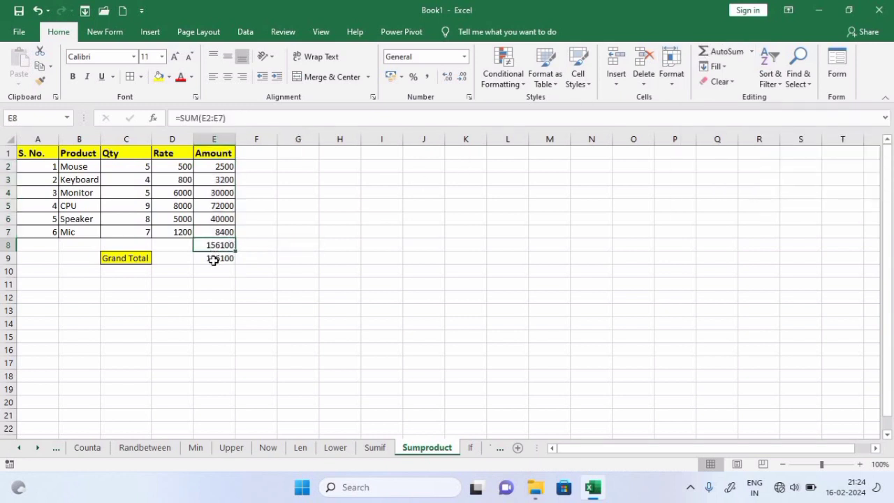
Re-enter the SUMPRODUCT formula in E9, review E4, and switch to the If sheet
click(213, 259)
double_click(214, 260)
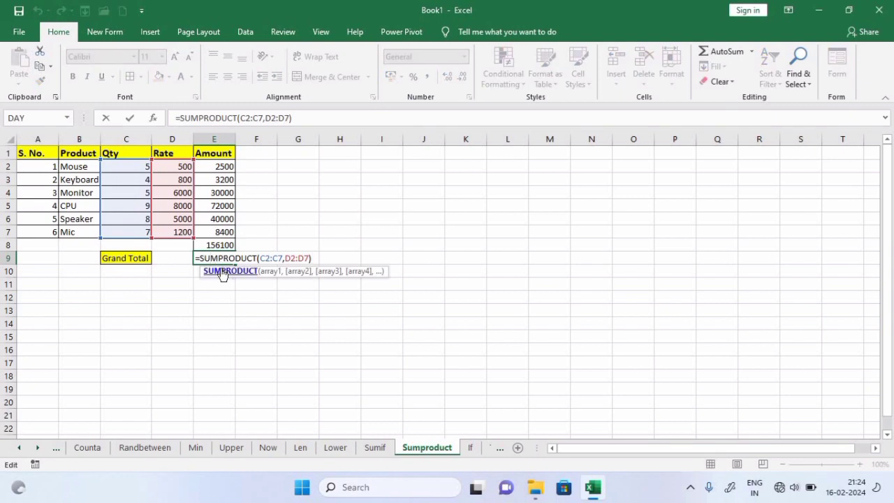
key(Return)
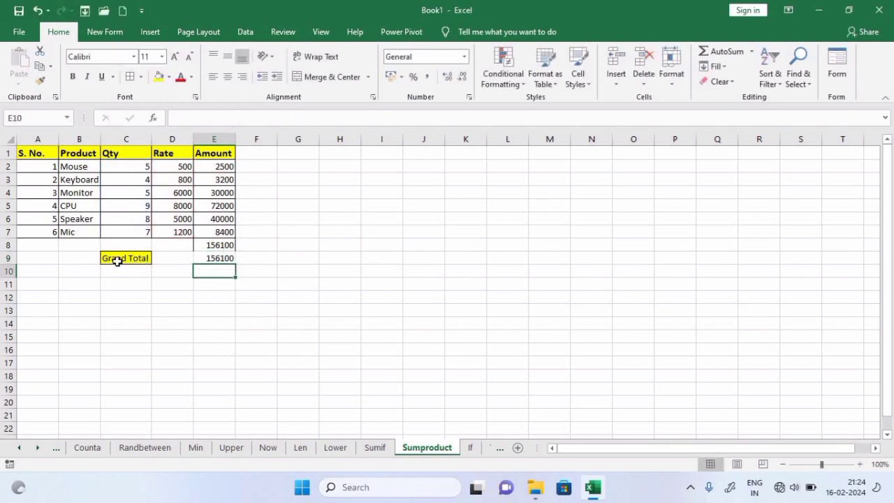
click(219, 197)
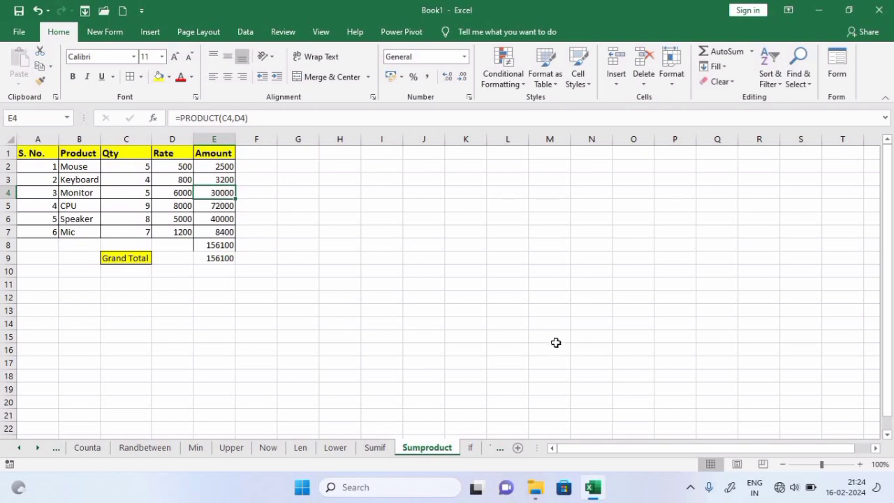
click(471, 447)
click(442, 274)
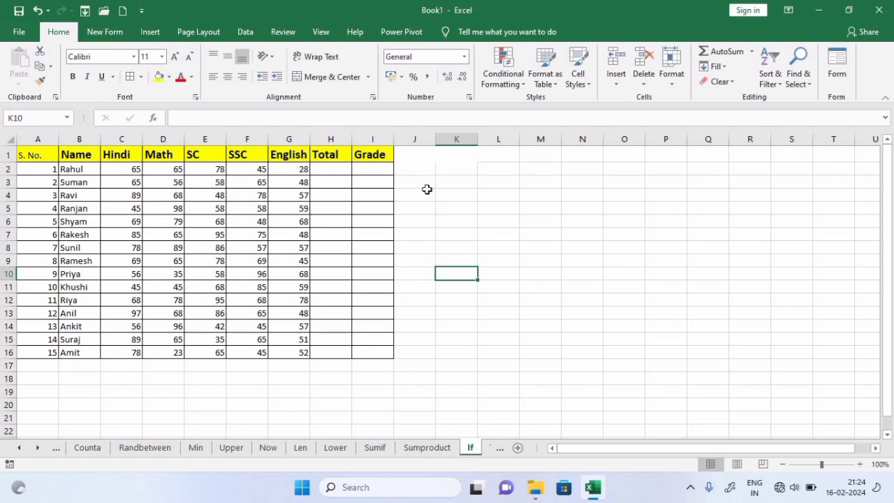
Begin an IF formula in J5, then cancel it
click(421, 170)
drag(469, 214, 470, 215)
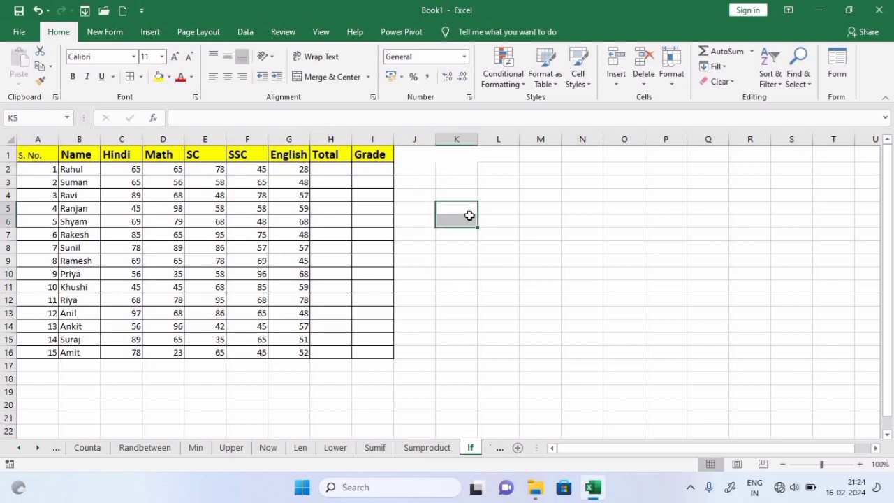
click(424, 209)
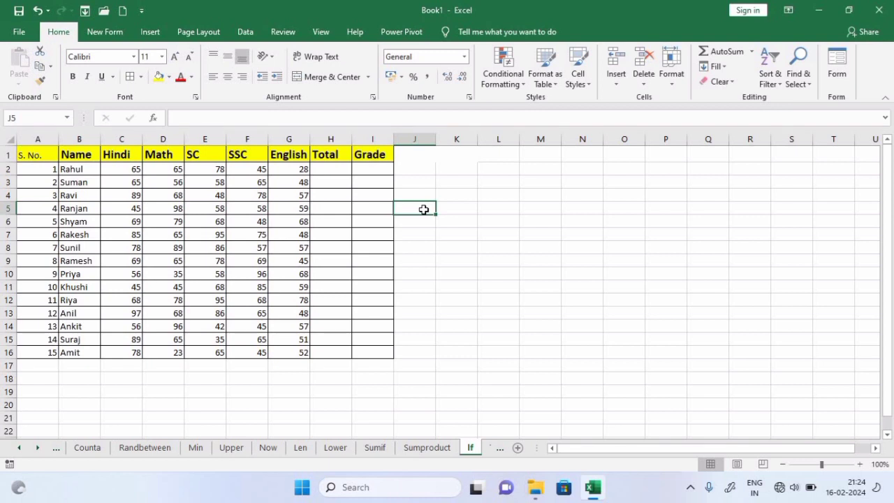
text(=)
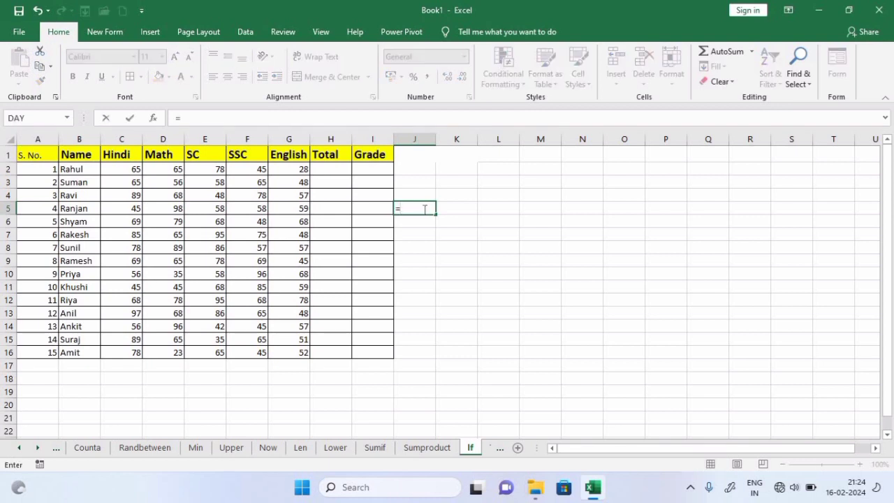
text(if)
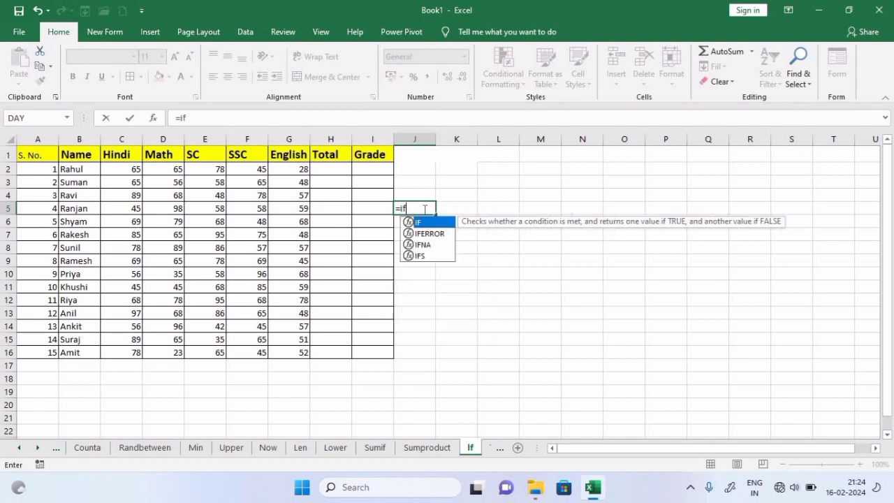
key(Tab)
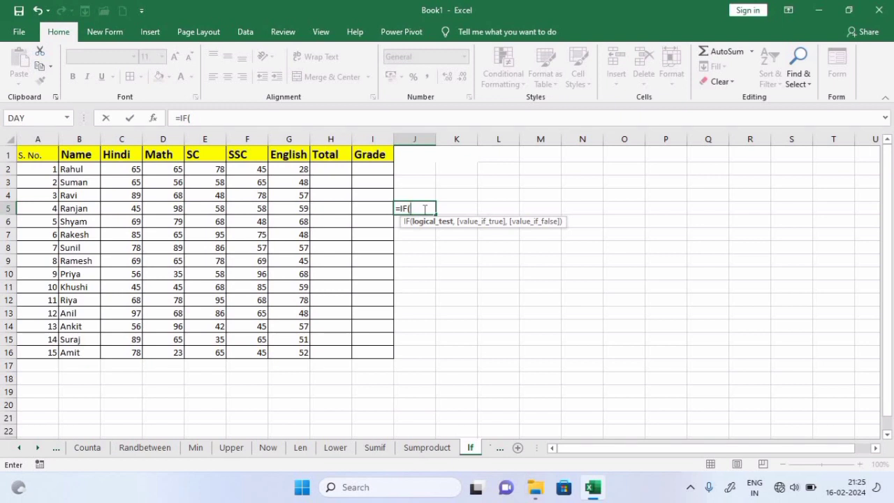
key(BackSpace)
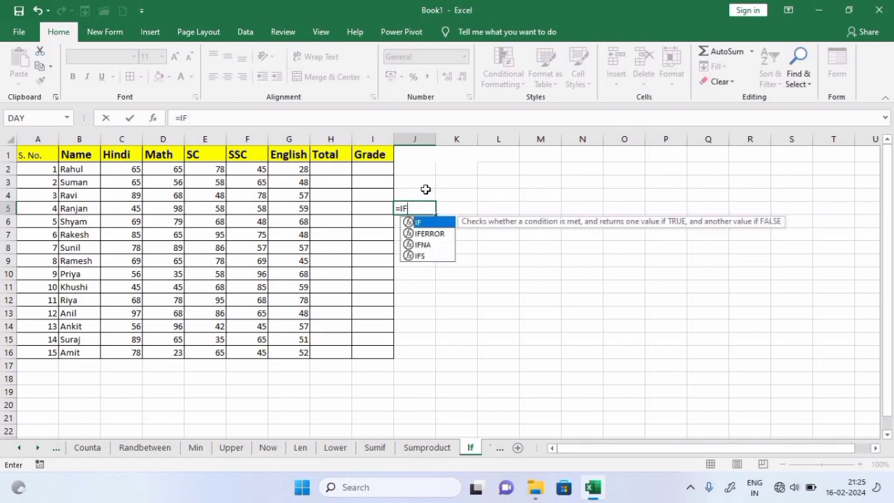
key(Escape)
In J2, enter an IF formula returning fail when the Math mark D2 is below 30, else pass
click(424, 171)
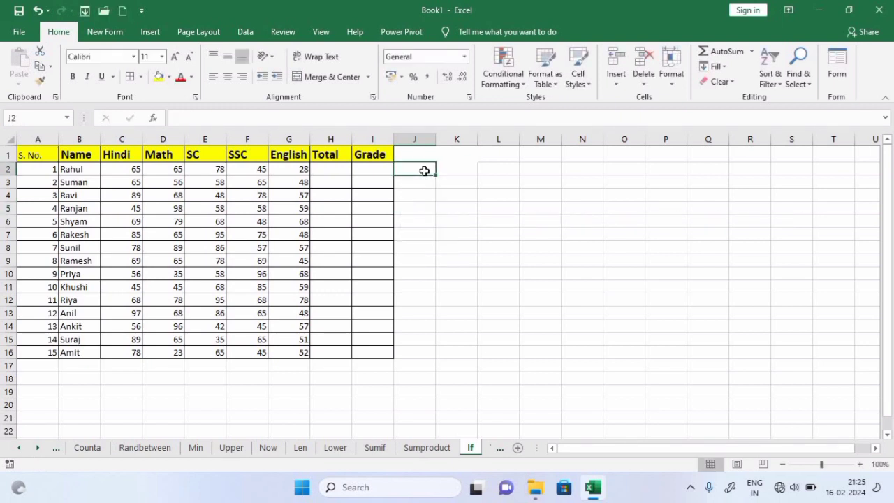
text(=IF()
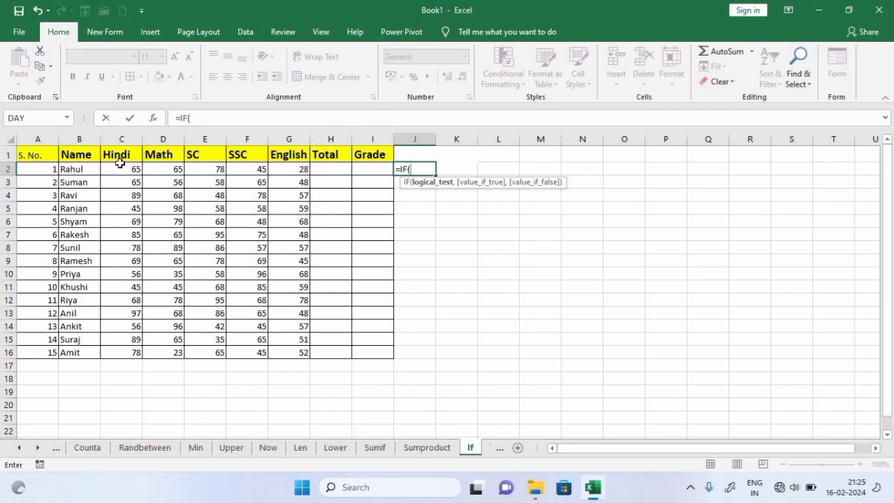
click(167, 168)
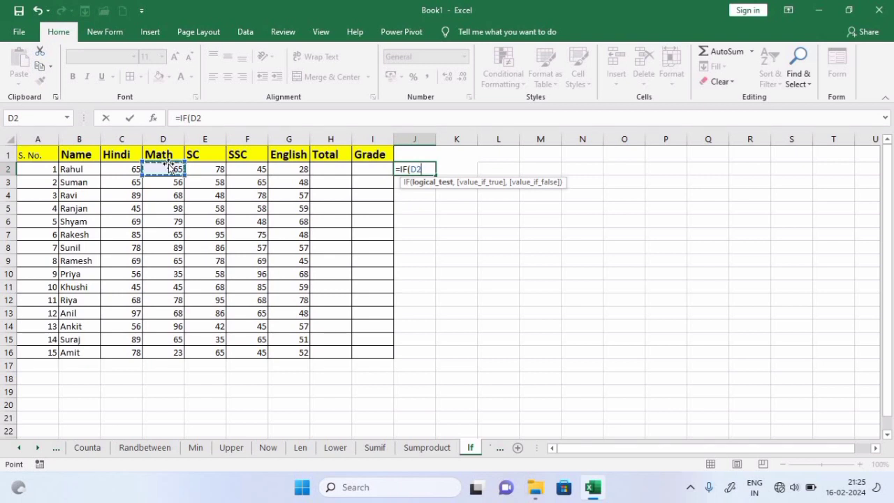
text(<30,"fai)
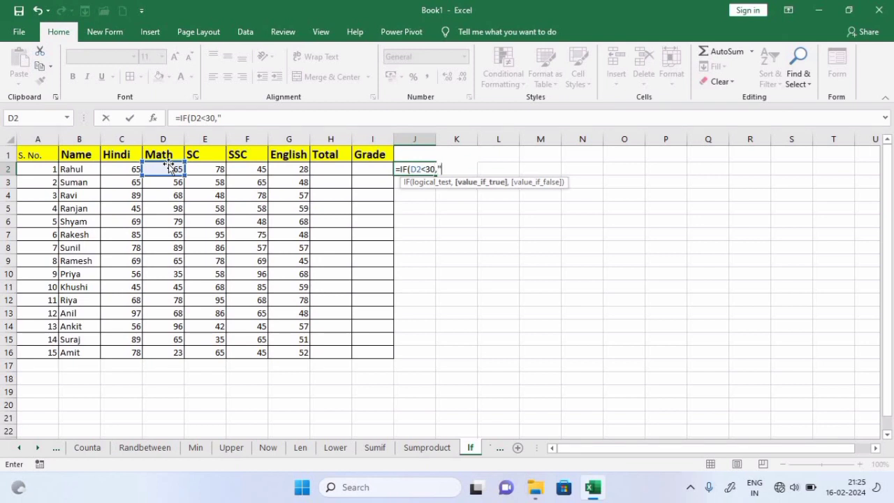
text(l)
text(","pass)
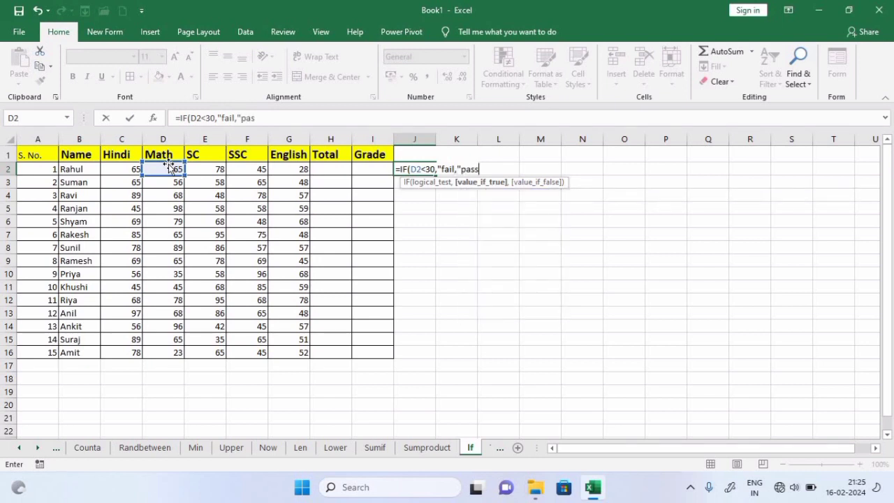
text("))
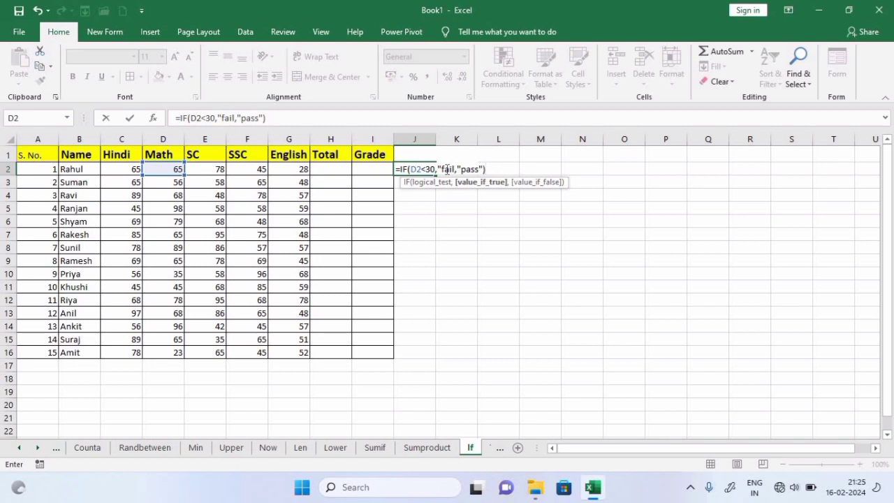
key(Return)
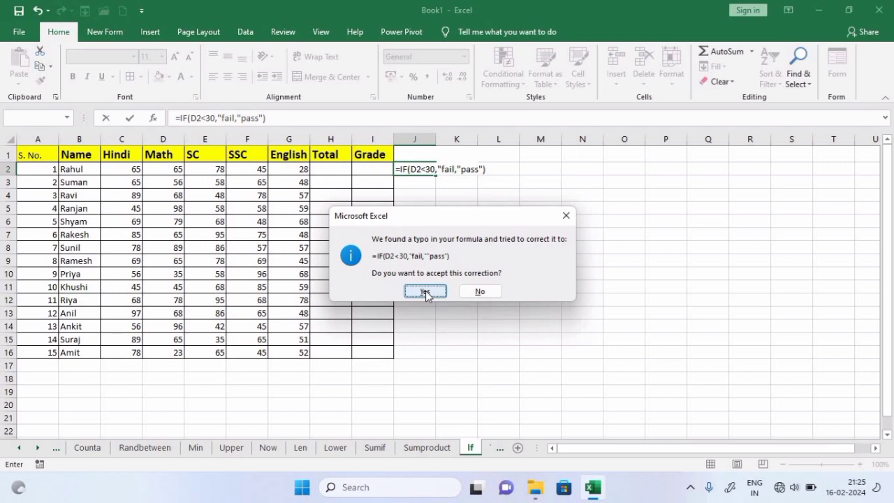
Dismiss Excel's correction prompt and add the missing quote so J2 holds =IF(D2<30,"fail","pass")
click(566, 215)
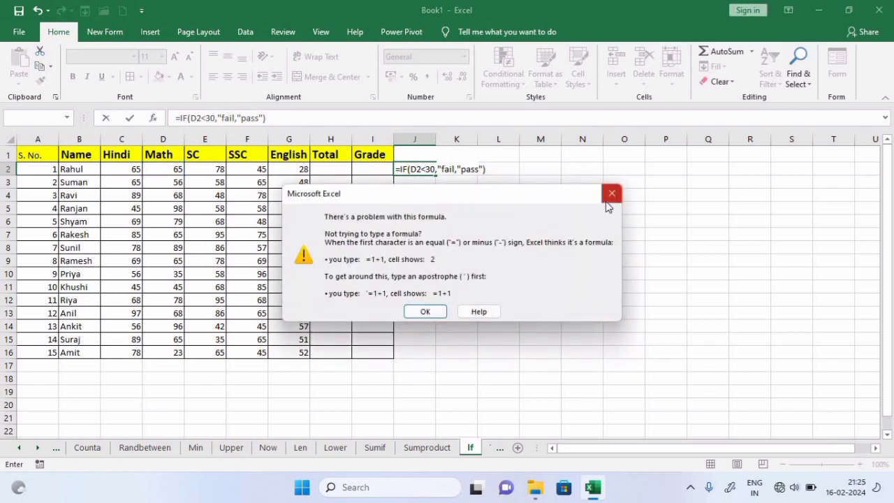
click(612, 192)
click(475, 172)
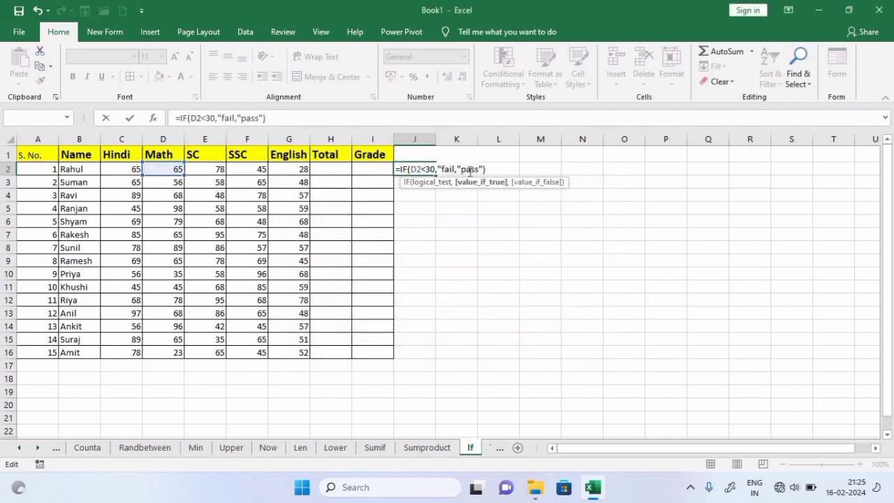
click(422, 169)
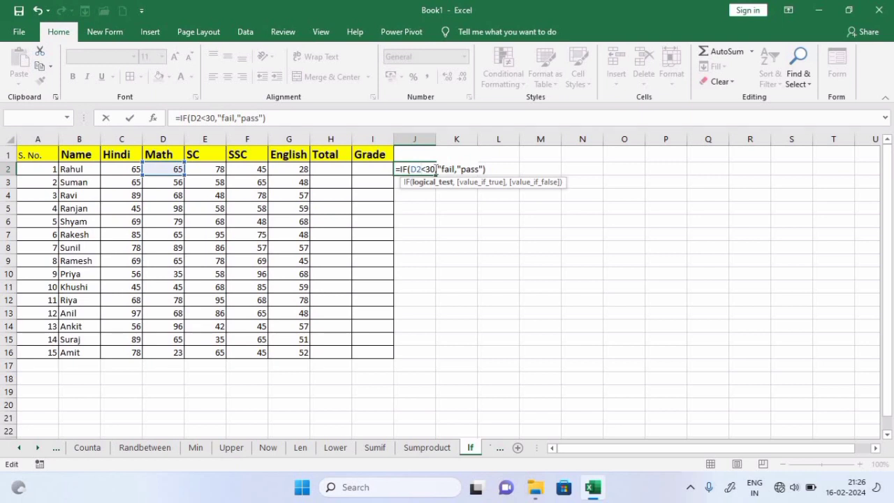
click(454, 170)
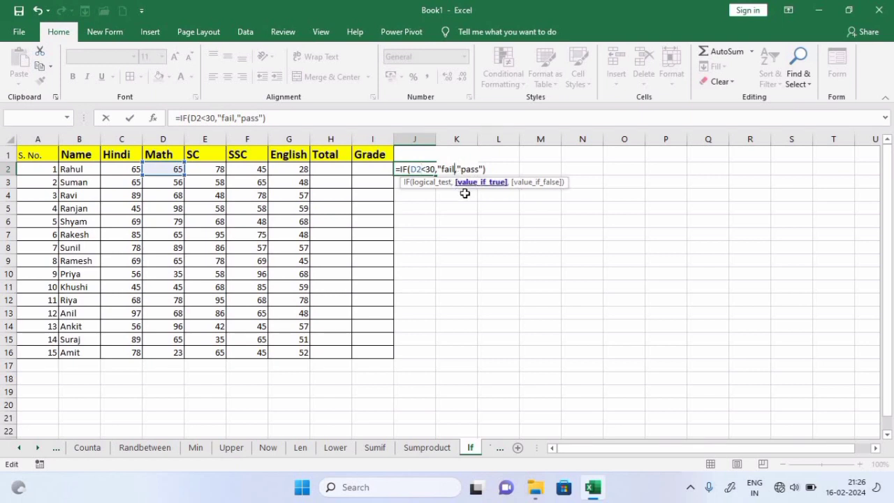
text(")
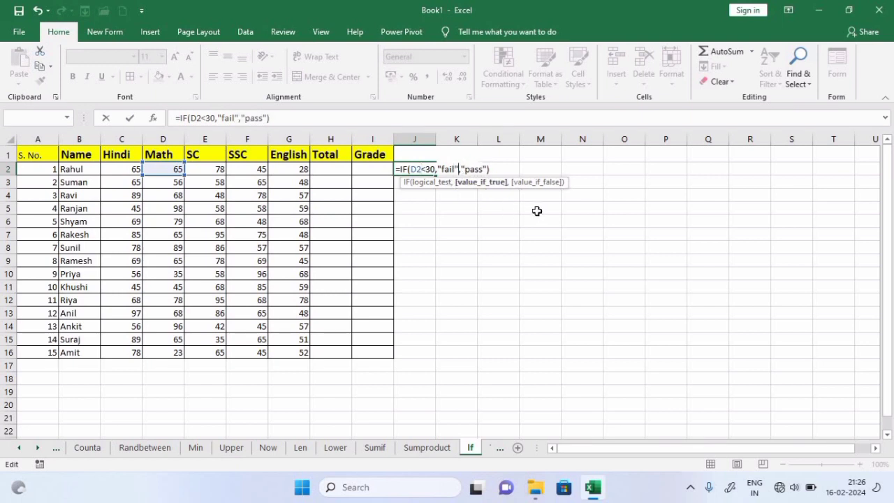
key(Return)
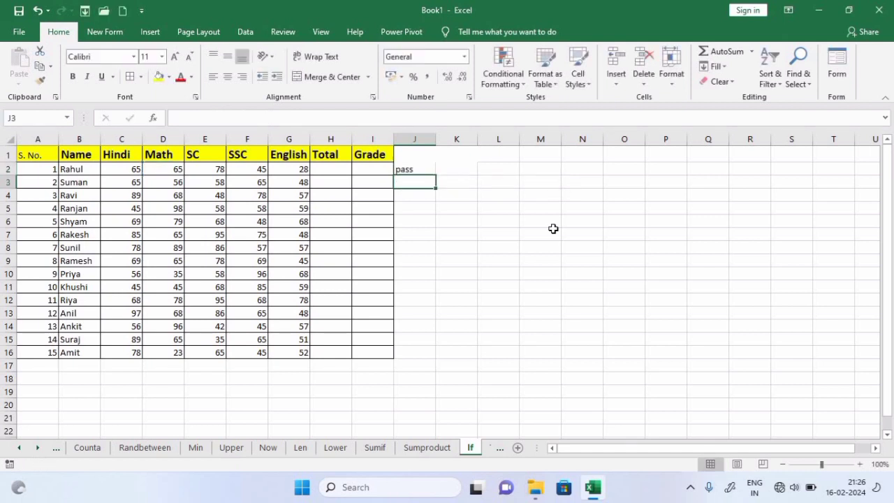
Fill the pass/fail formula from J2 down to J16
click(416, 172)
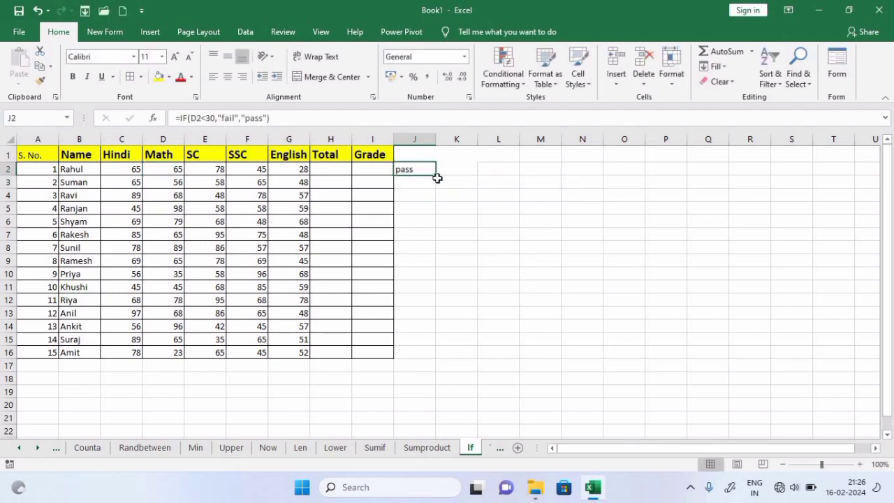
drag(436, 174, 439, 358)
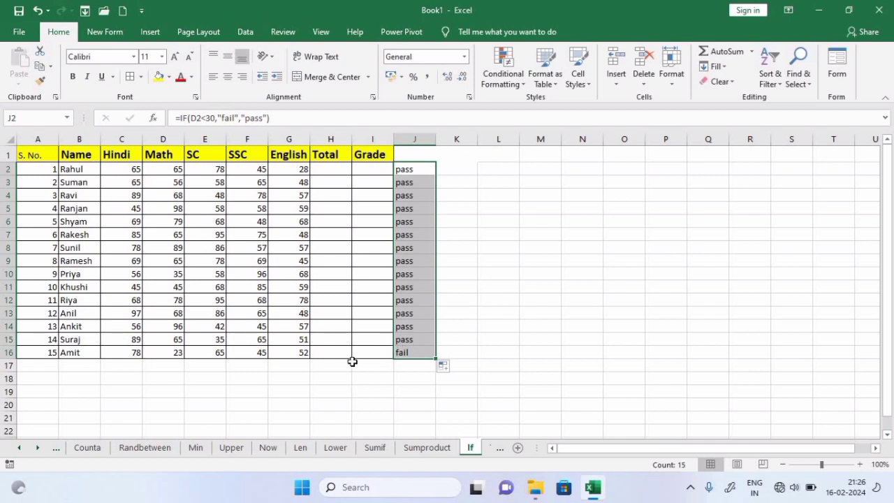
click(419, 352)
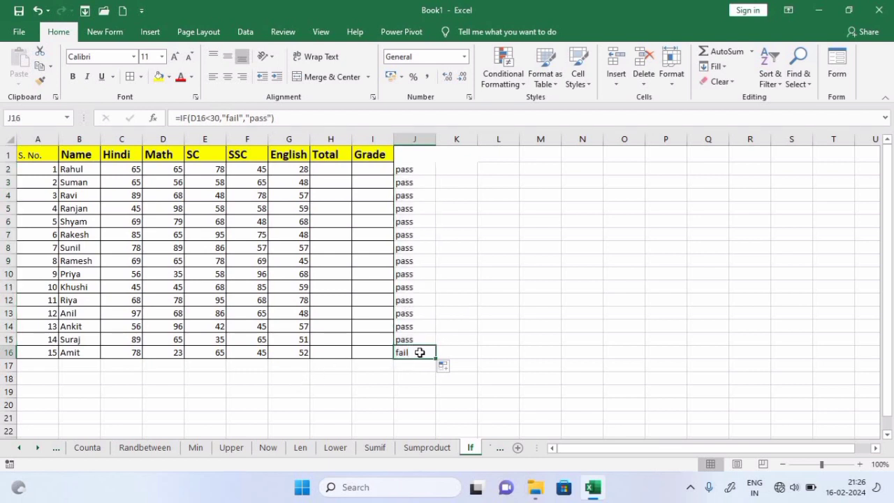
click(171, 357)
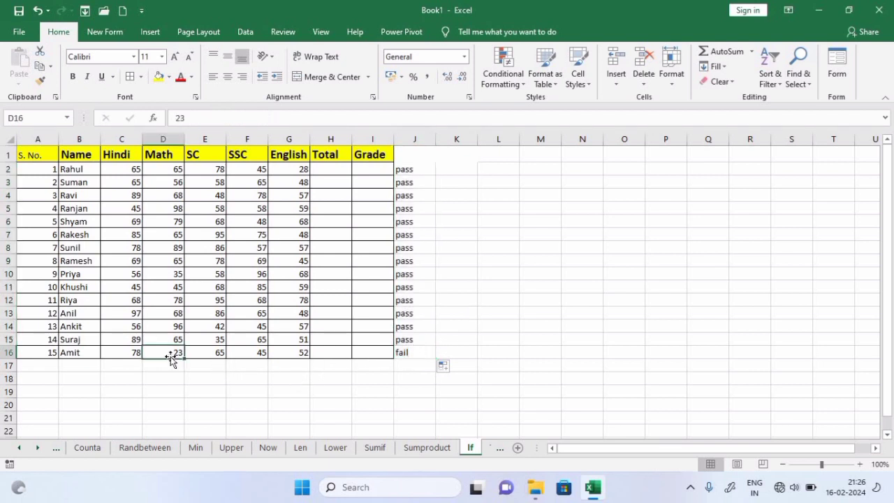
click(166, 156)
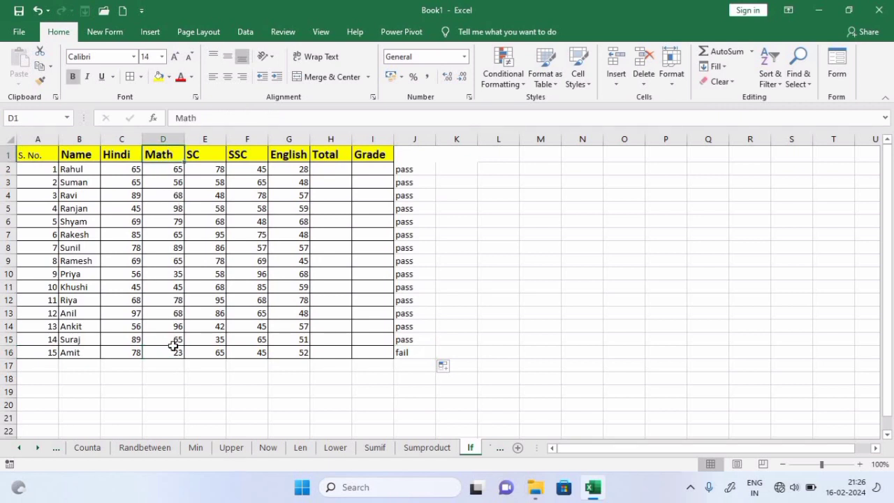
click(396, 354)
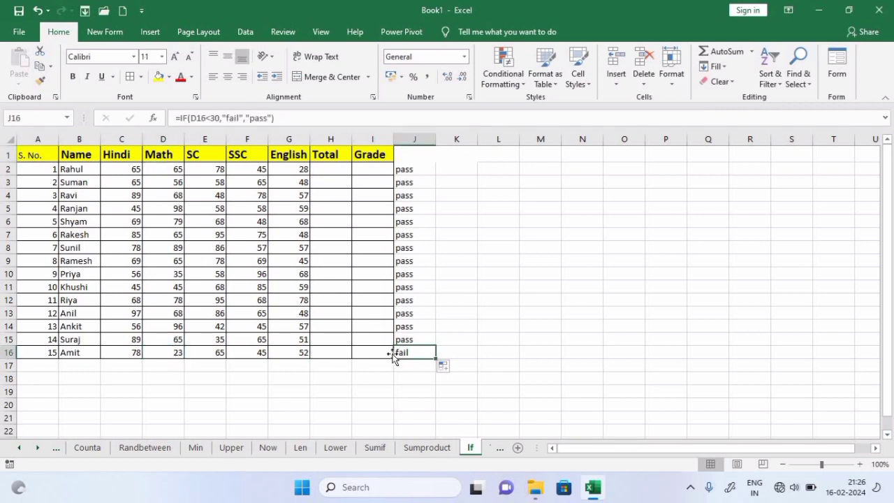
Change D11's Math mark to 15 so J11 turns to fail
click(168, 285)
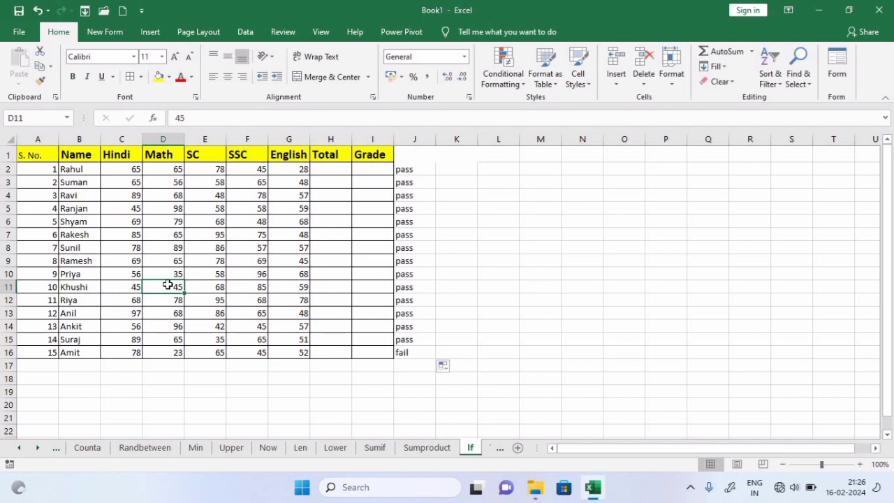
text(15)
key(Return)
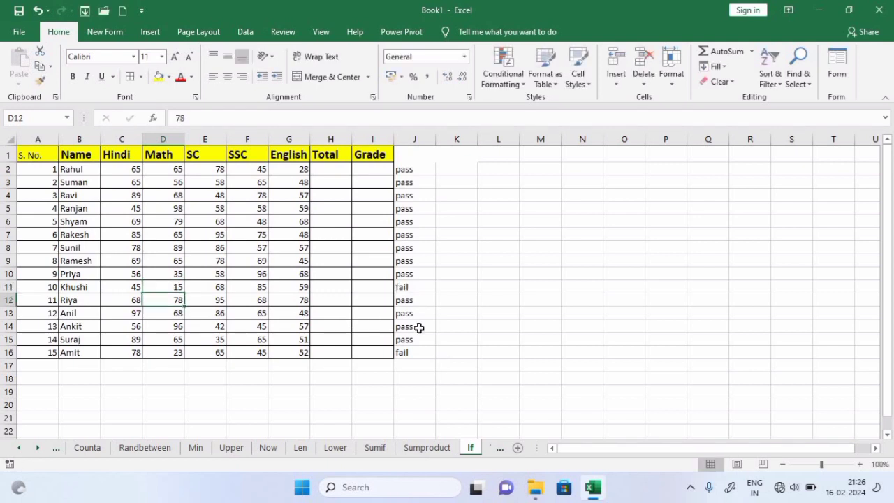
click(413, 282)
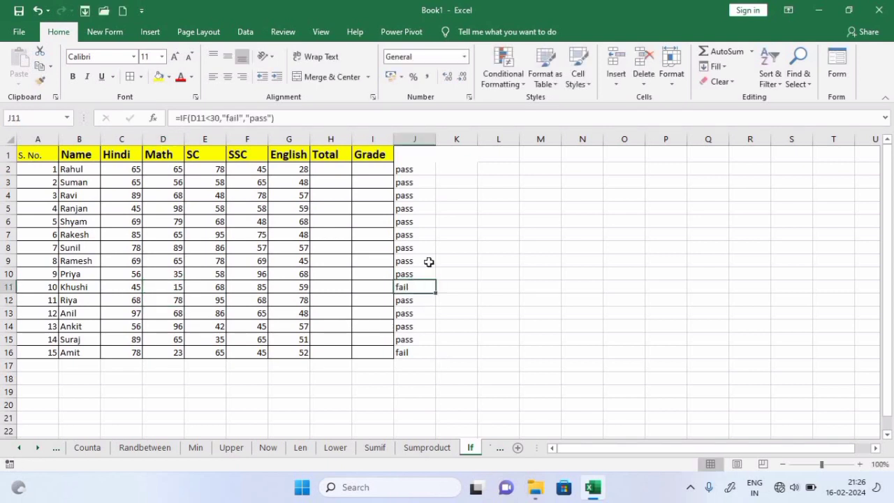
click(423, 155)
double_click(424, 169)
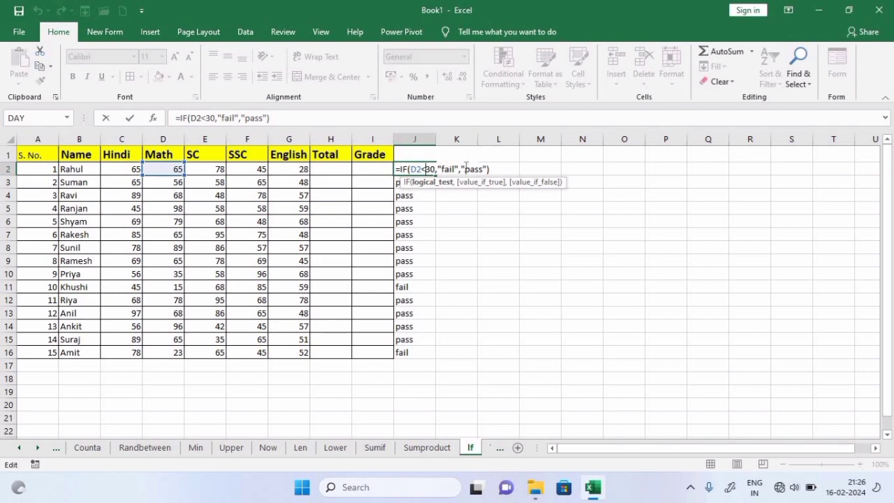
key(Return)
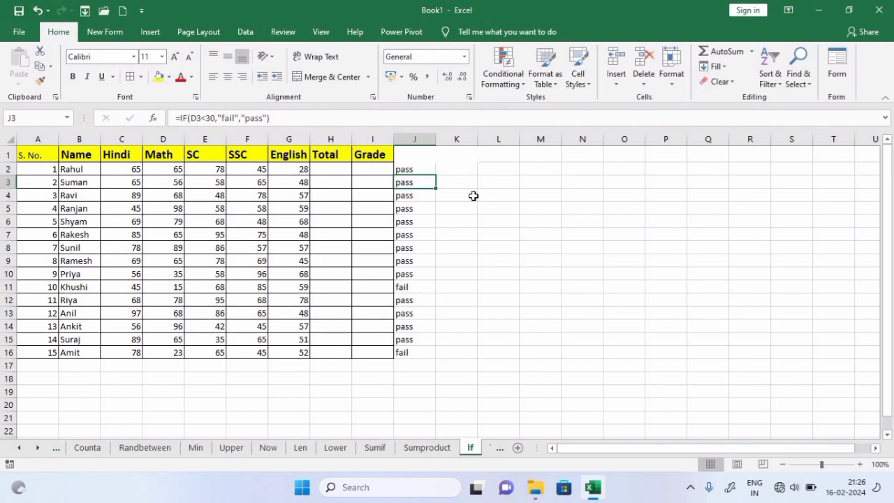
click(500, 452)
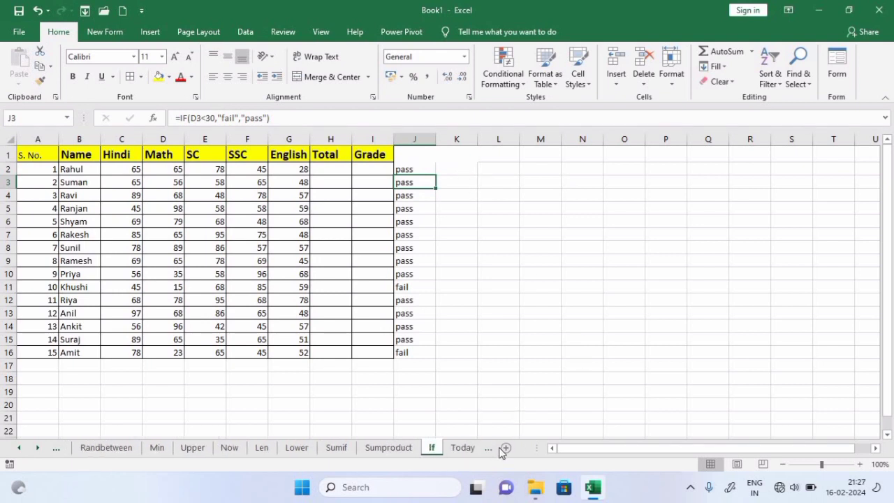
On the Today sheet, enter =TODAY() in A1
click(463, 451)
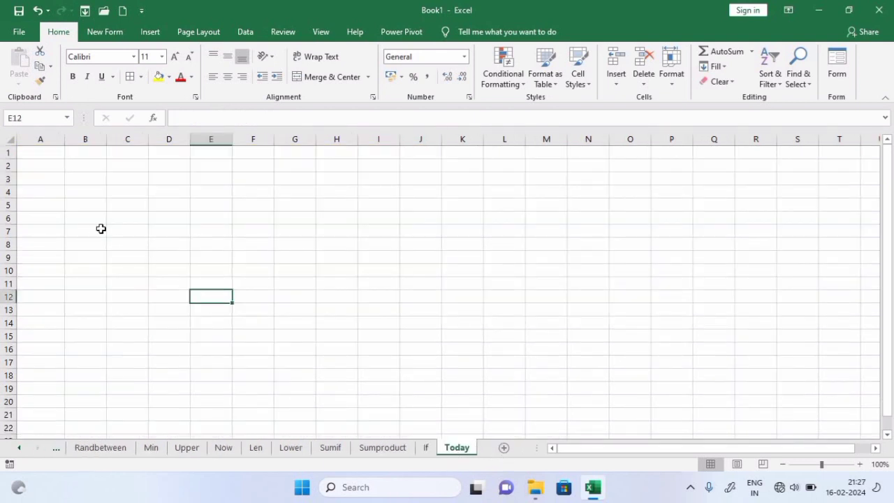
click(43, 151)
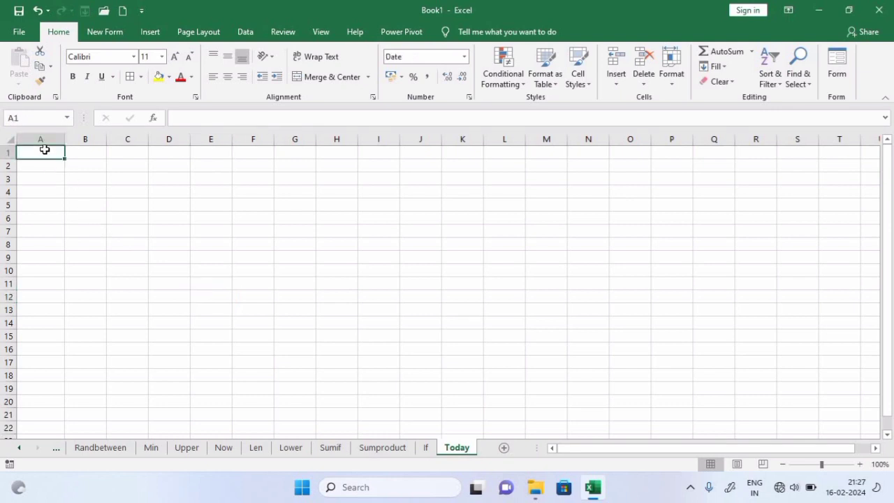
text(=today)
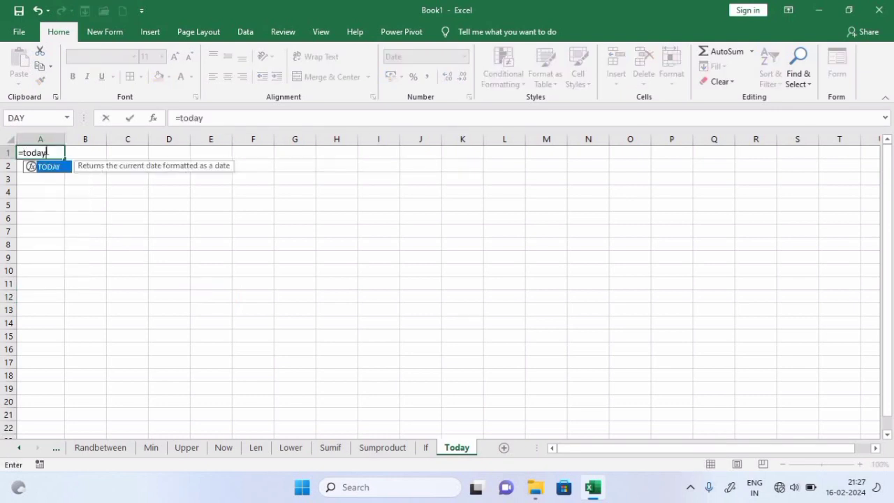
key(Tab)
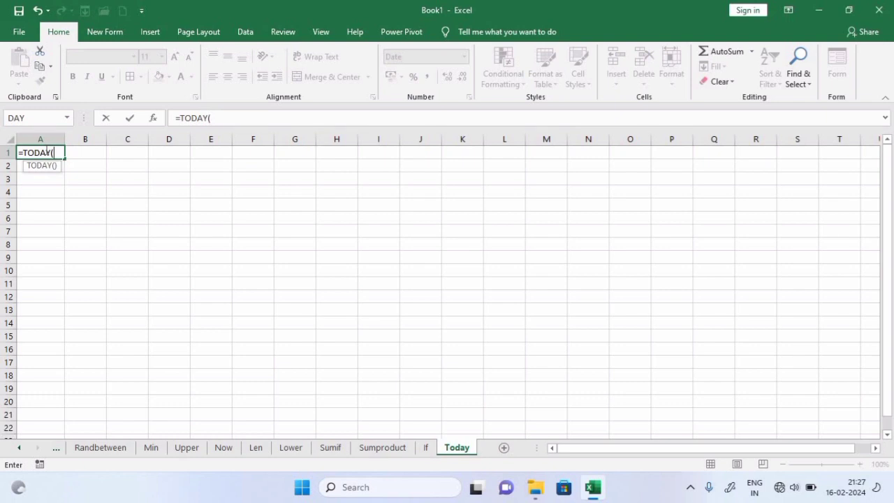
text())
key(Return)
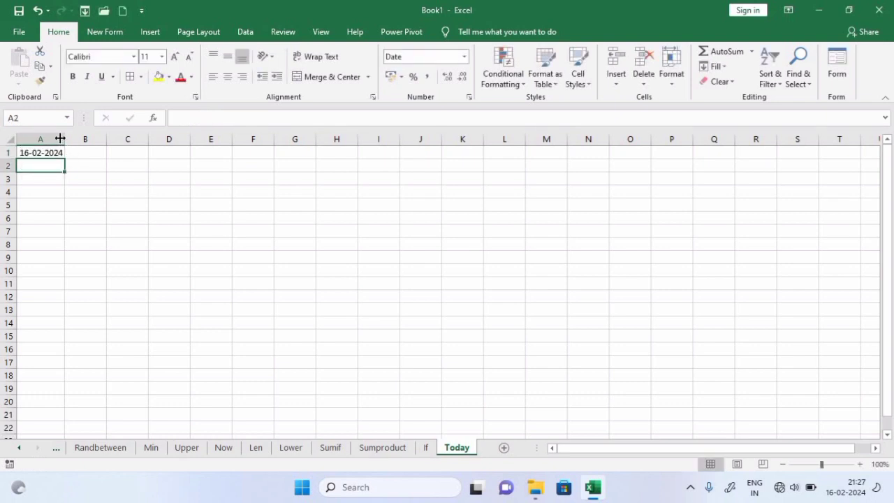
Widen column A so the date 16-02-2024 shows in full
drag(60, 138, 184, 175)
click(52, 194)
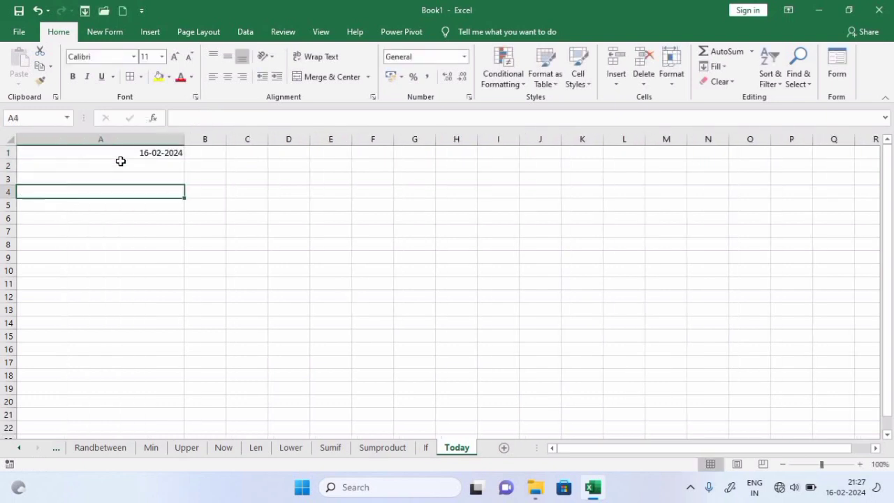
click(123, 154)
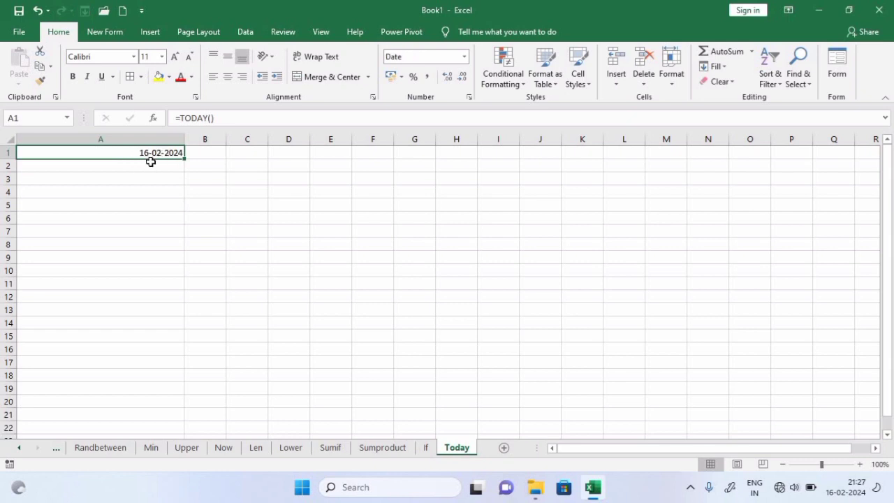
click(272, 230)
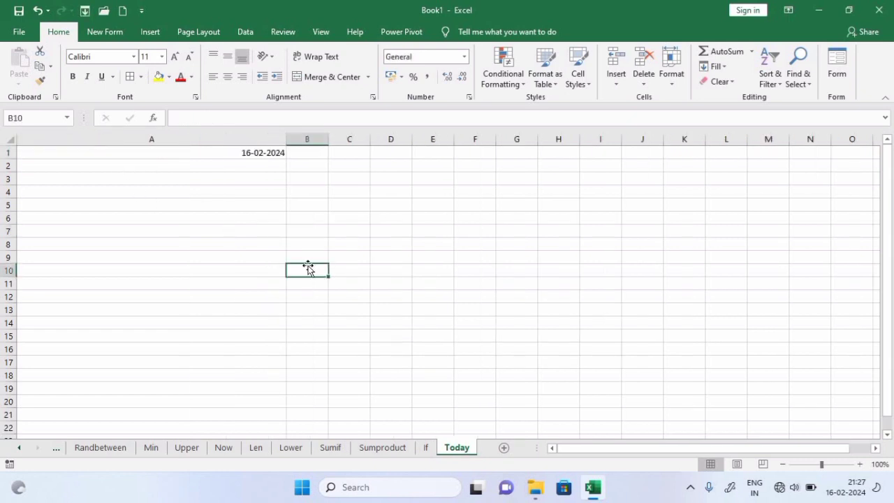